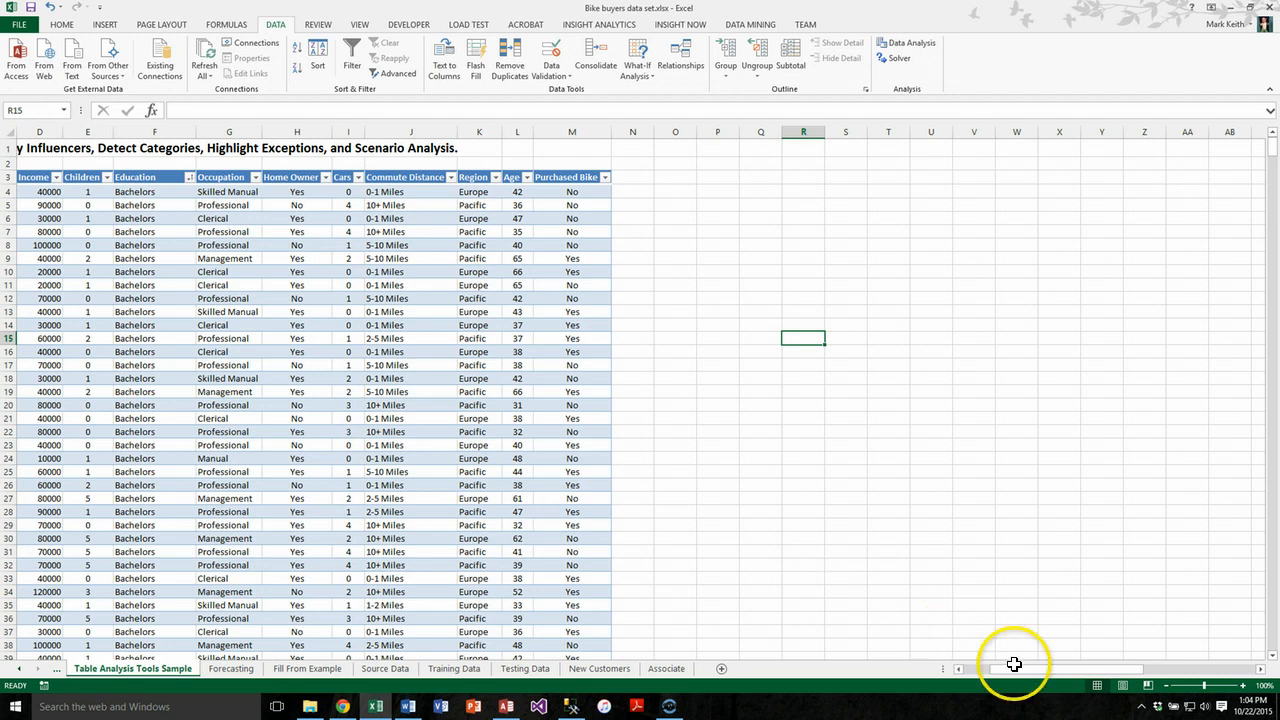
Step: Examine the bike buyers table's records and its Income, Marital Status, Gender, Children, Education, Occupation and Purchased Bike columns
left_click_drag(1023, 671, 971, 673)
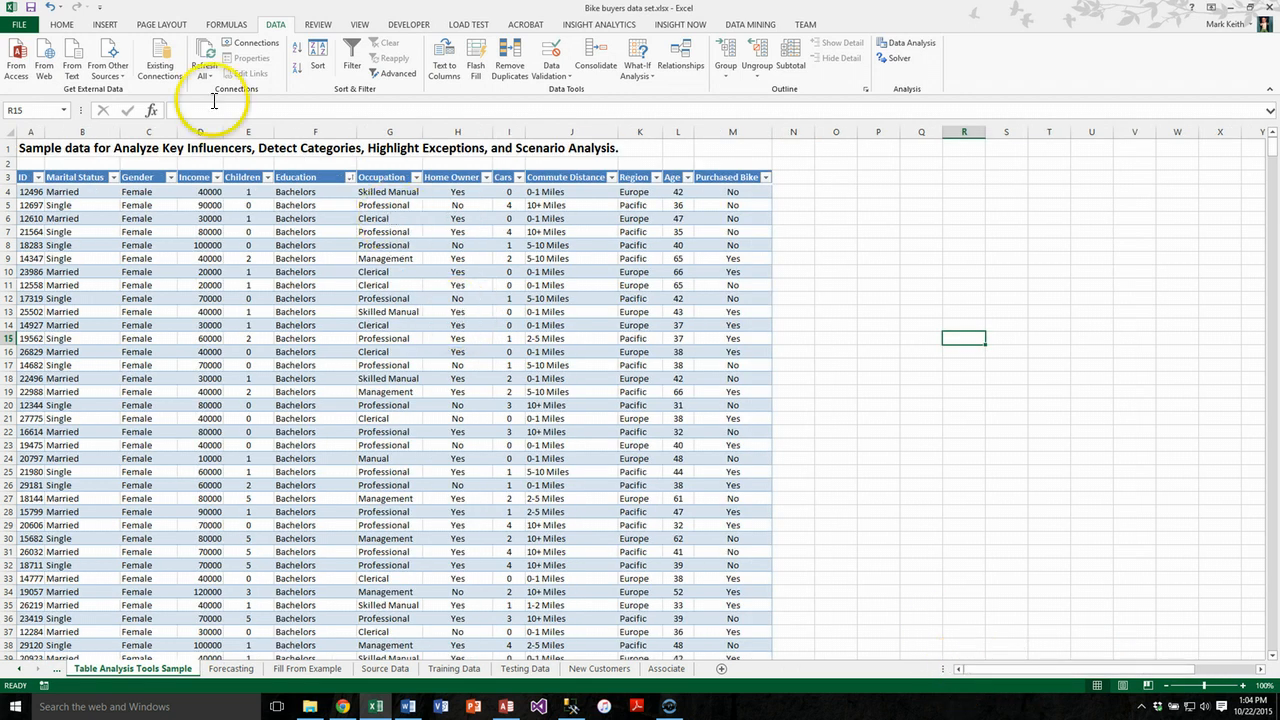
left_click(104, 24)
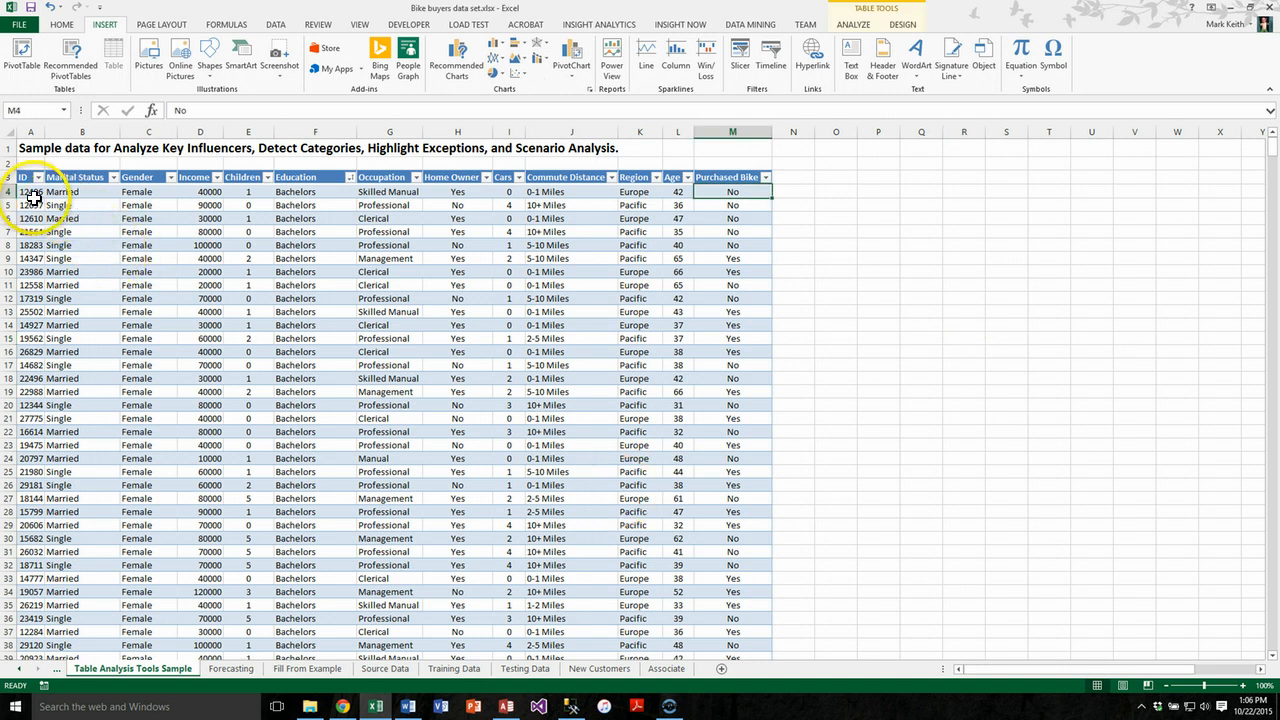
left_click_drag(30, 192, 713, 385)
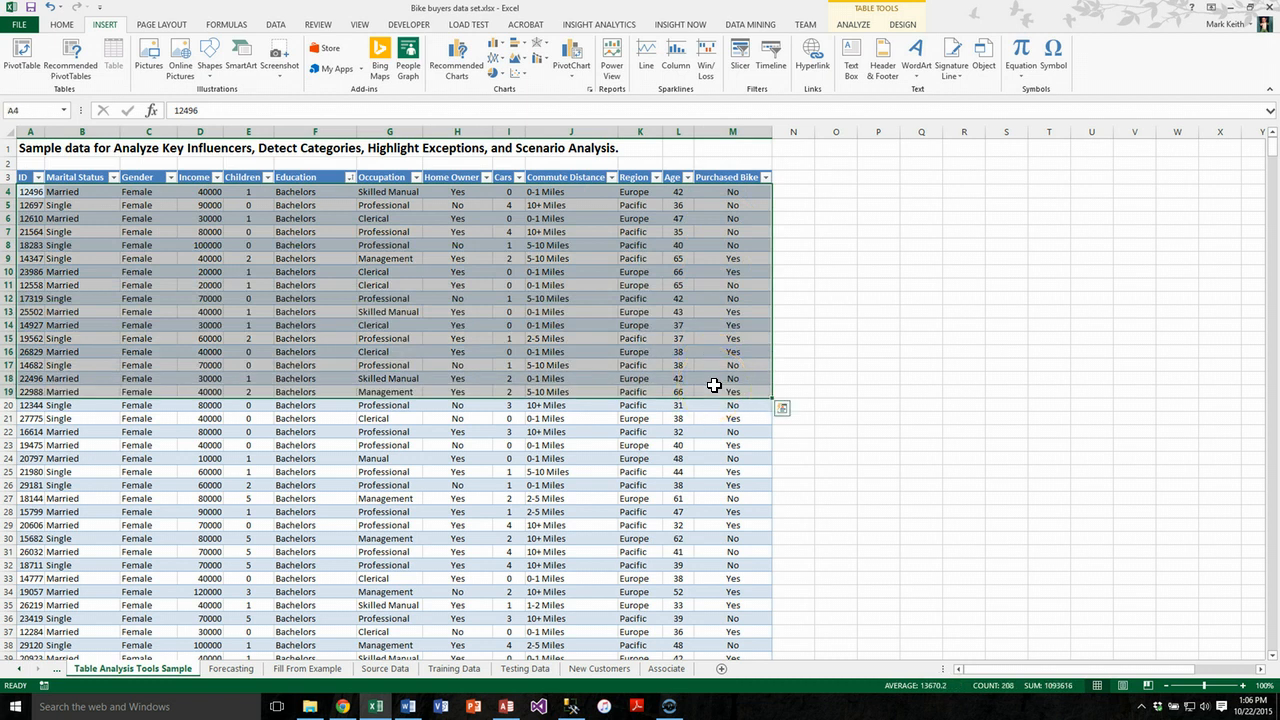
left_click(720, 179)
left_click(720, 248)
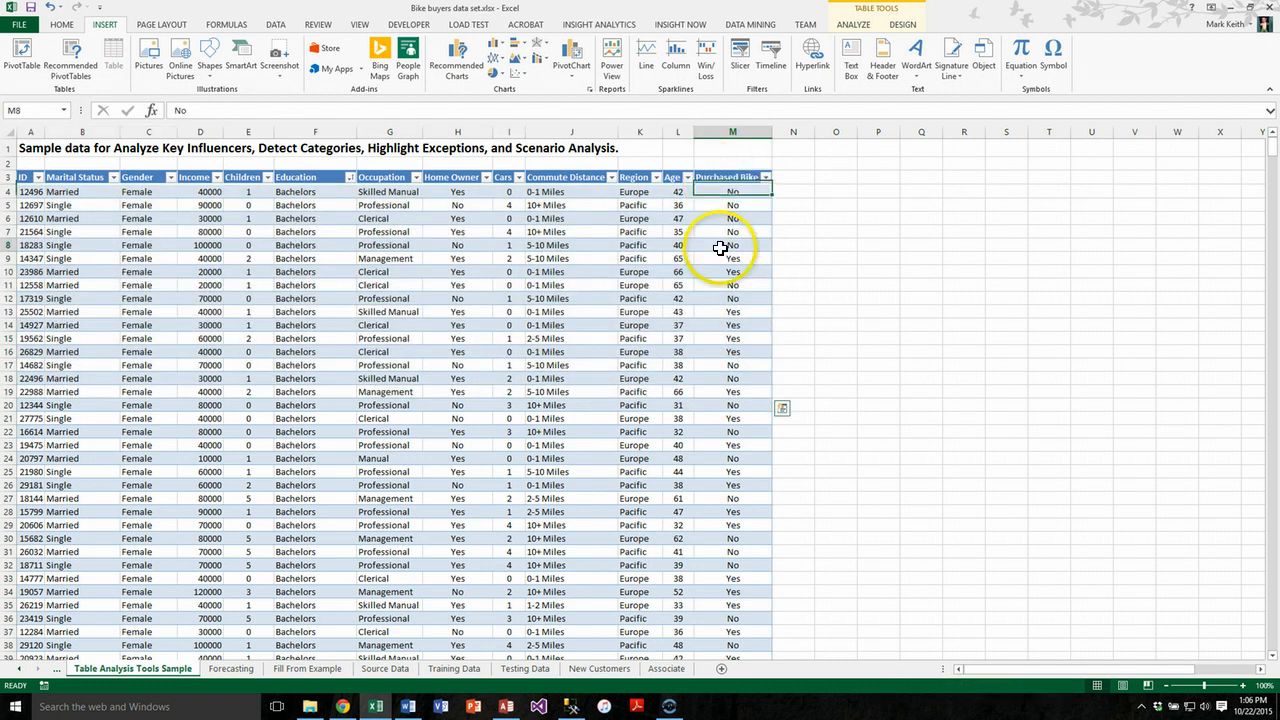
left_click_drag(206, 205, 203, 339)
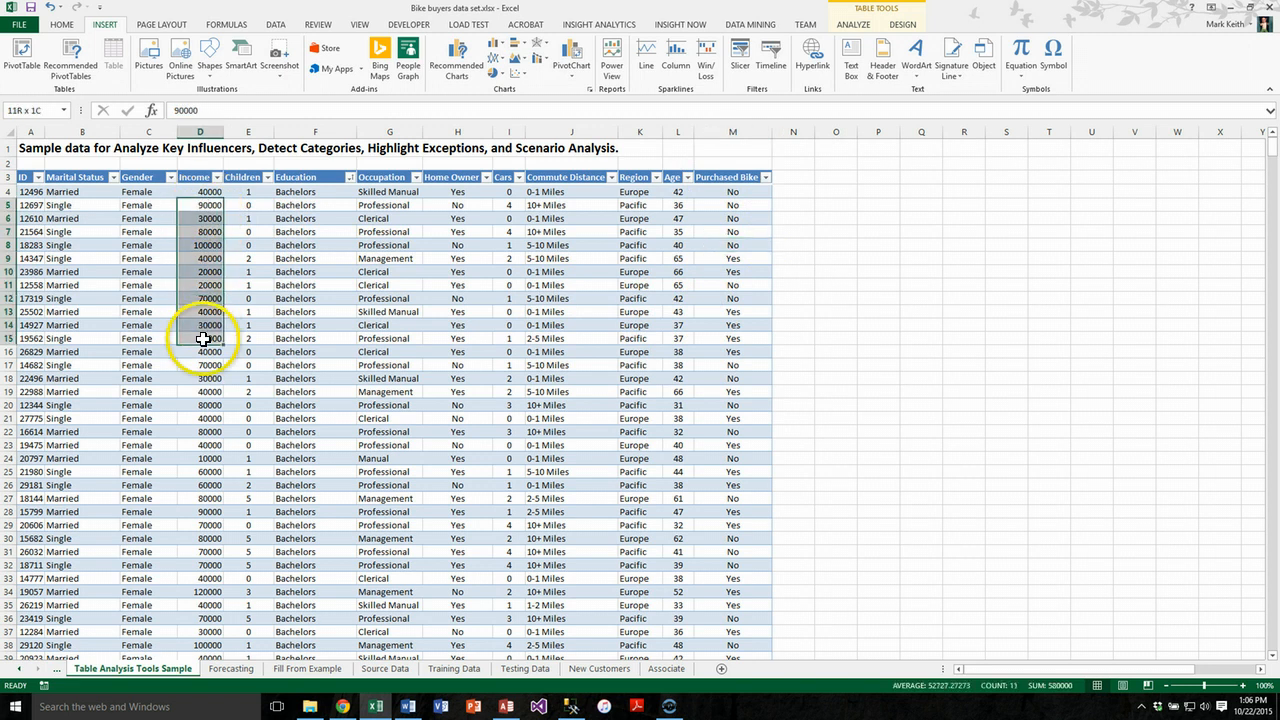
left_click(95, 245)
left_click(153, 245)
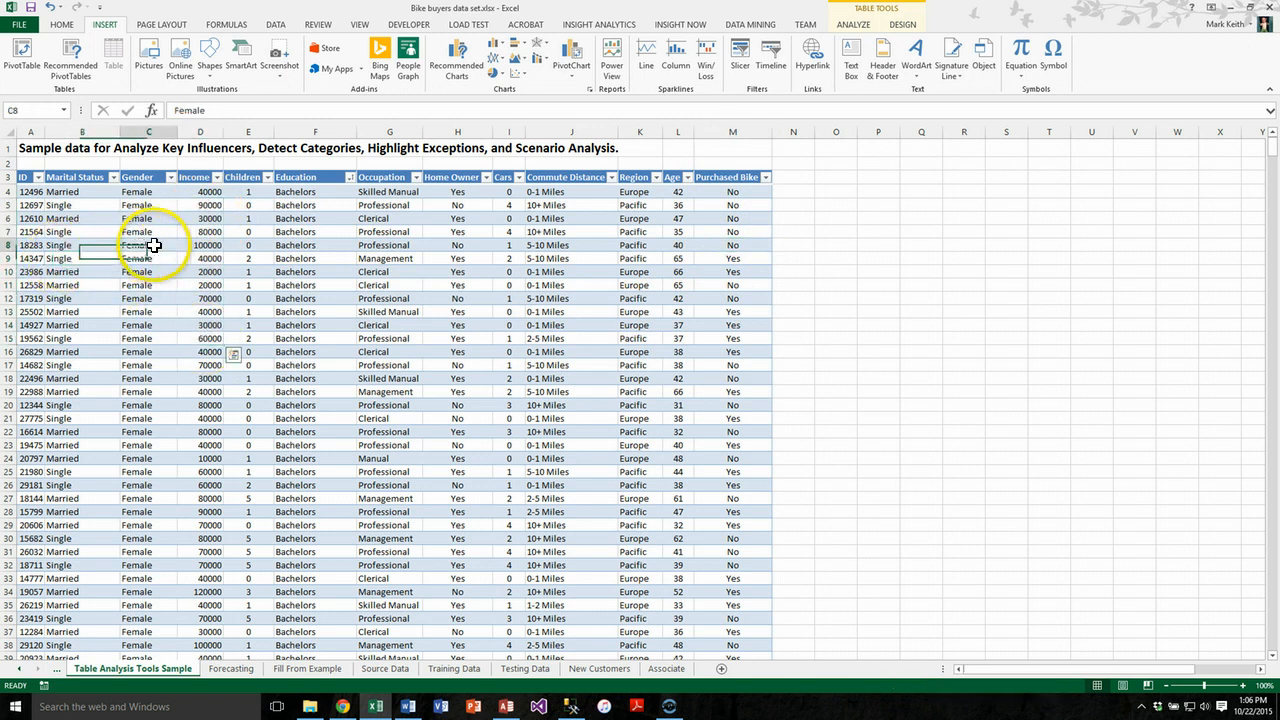
left_click(205, 245)
left_click(248, 245)
left_click(315, 245)
left_click(390, 246)
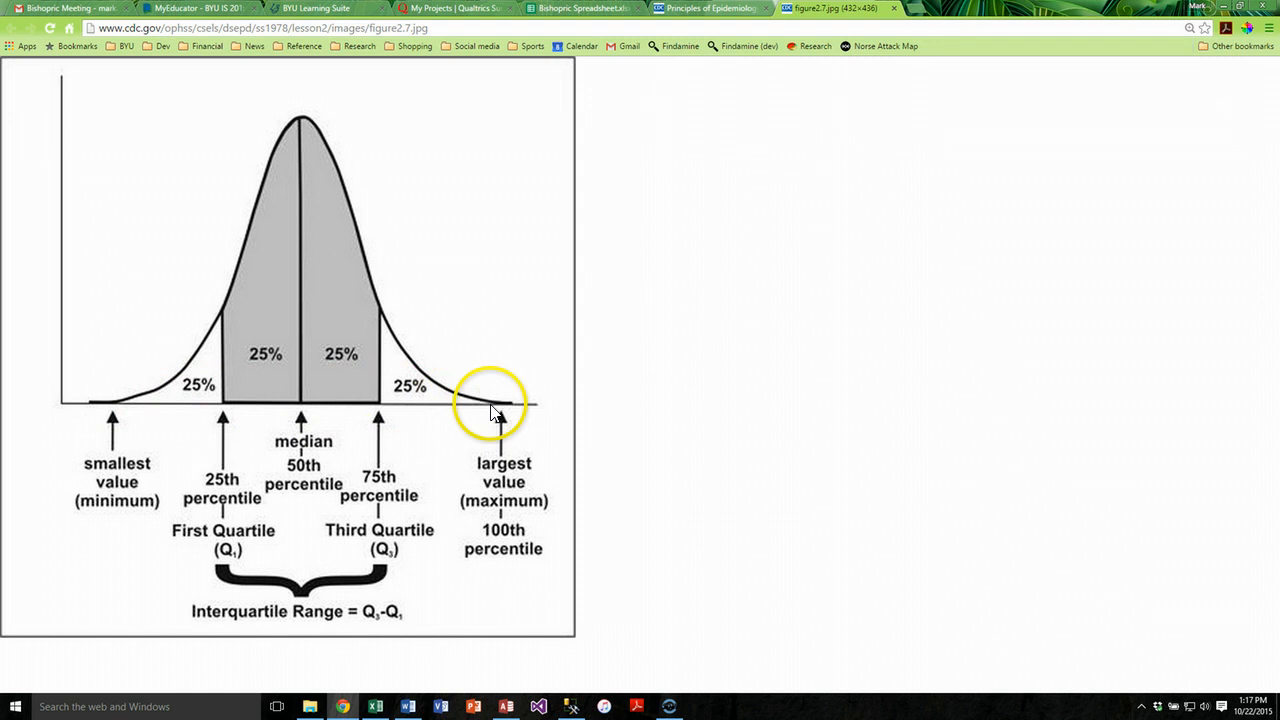
Step: Switch back to the bike buyers workbook in Excel and review the Income, Gender and Education columns
key("alt+Tab")
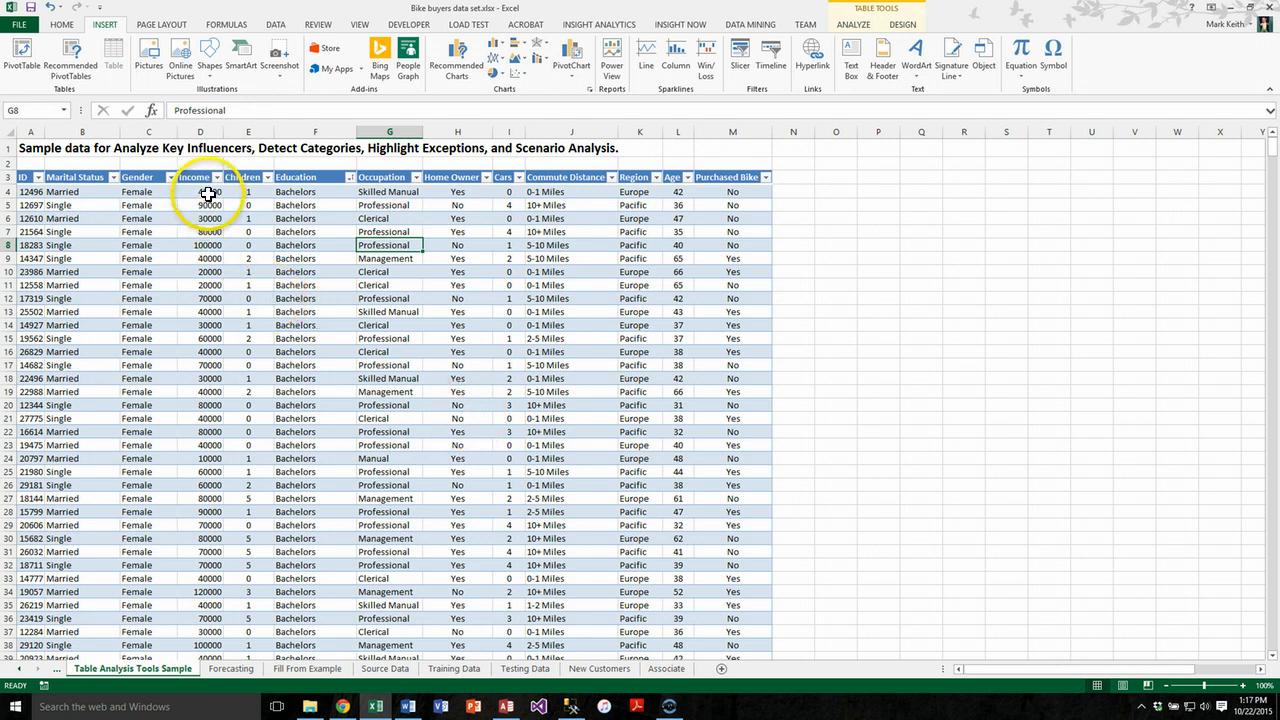
mouse_move(210, 194)
left_mouse_down()
mouse_move(200, 426)
mouse_move(211, 635)
mouse_move(188, 391)
mouse_move(195, 204)
left_mouse_up()
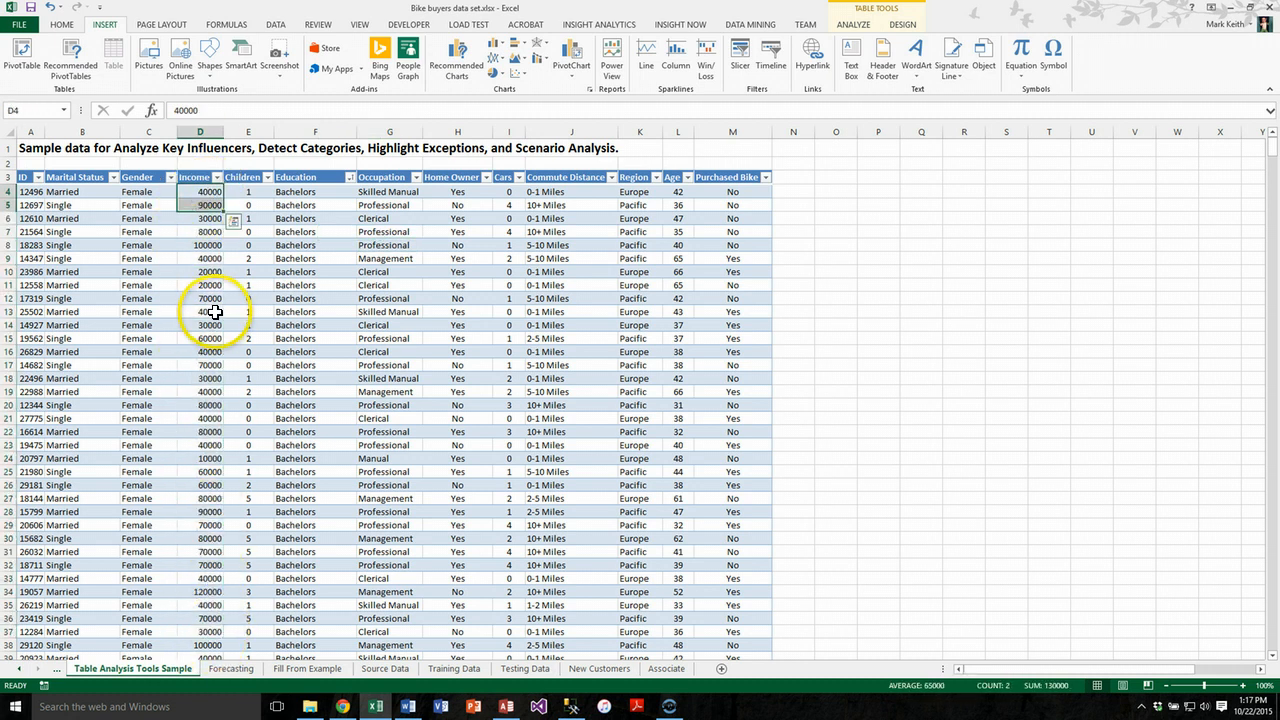
left_click(135, 205)
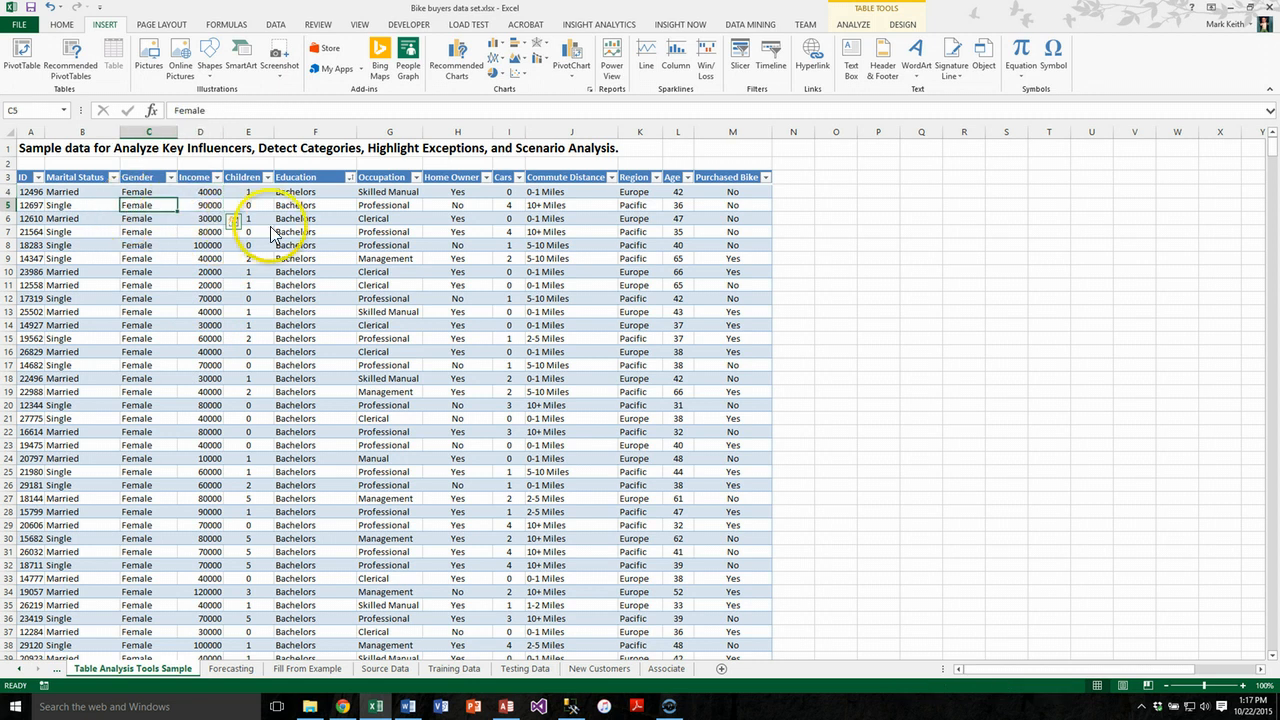
left_click(295, 231)
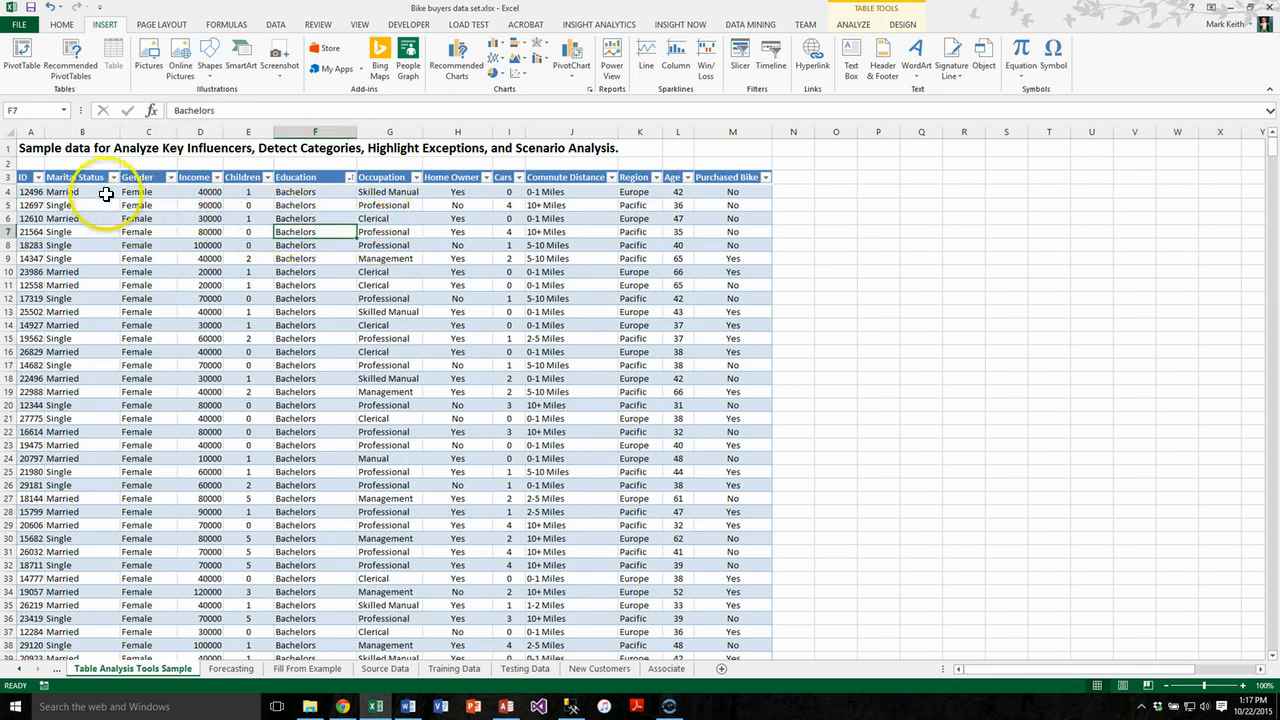
Step: Sort the table by ID in ascending order, and re-sort it by Education from A to Z
left_click(34, 177)
left_click(346, 258)
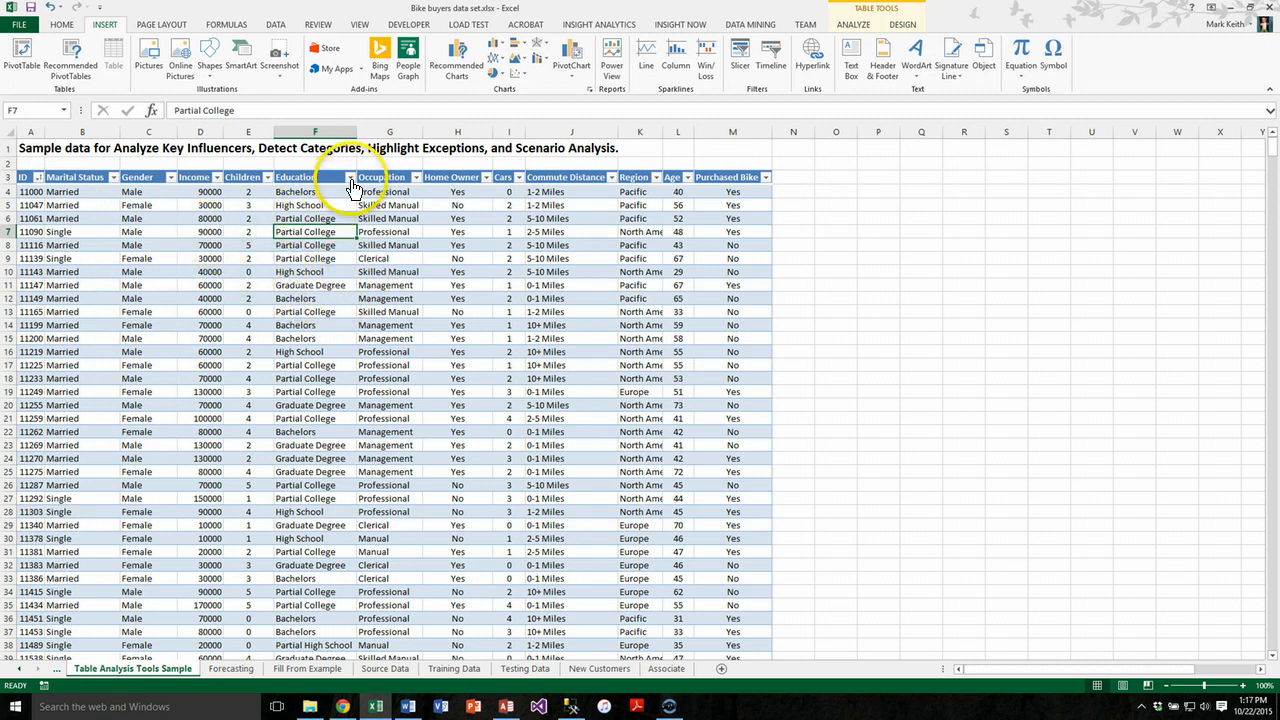
left_click(310, 511)
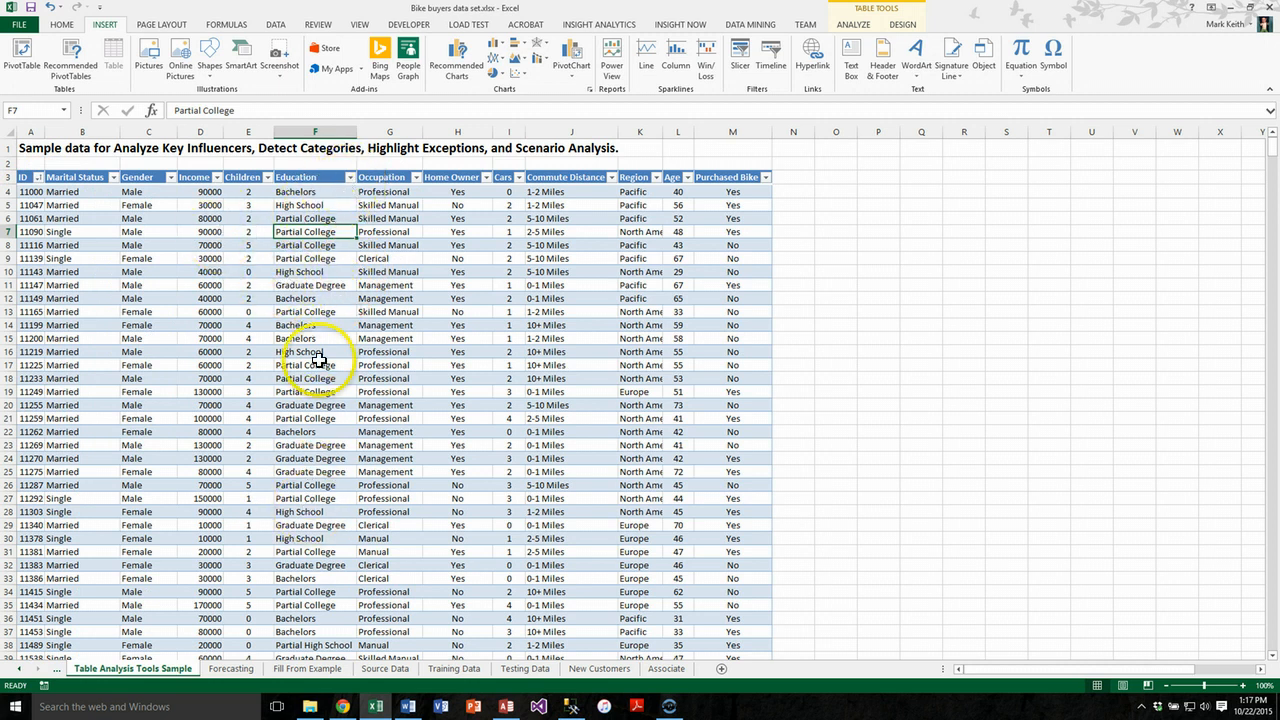
left_click(349, 177)
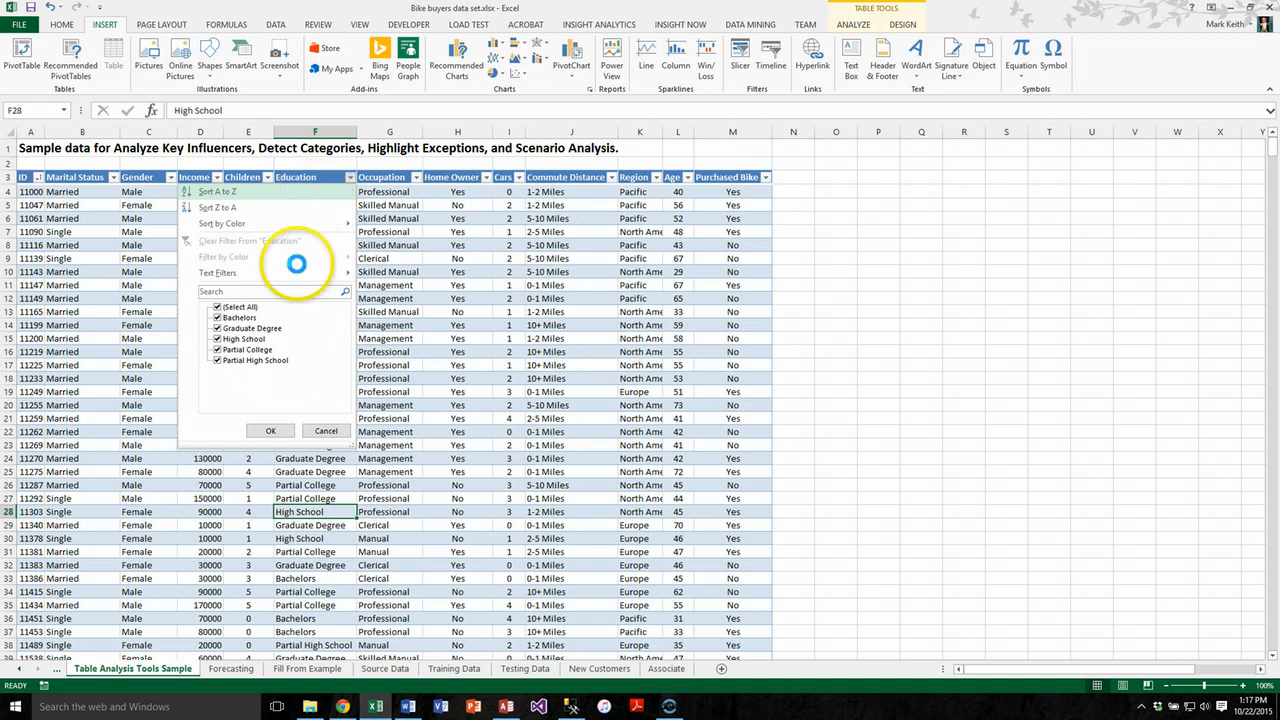
left_click(314, 192)
Step: Copy the Income values of all Bachelors rows
left_click_drag(211, 193, 210, 558)
key("ctrl+c")
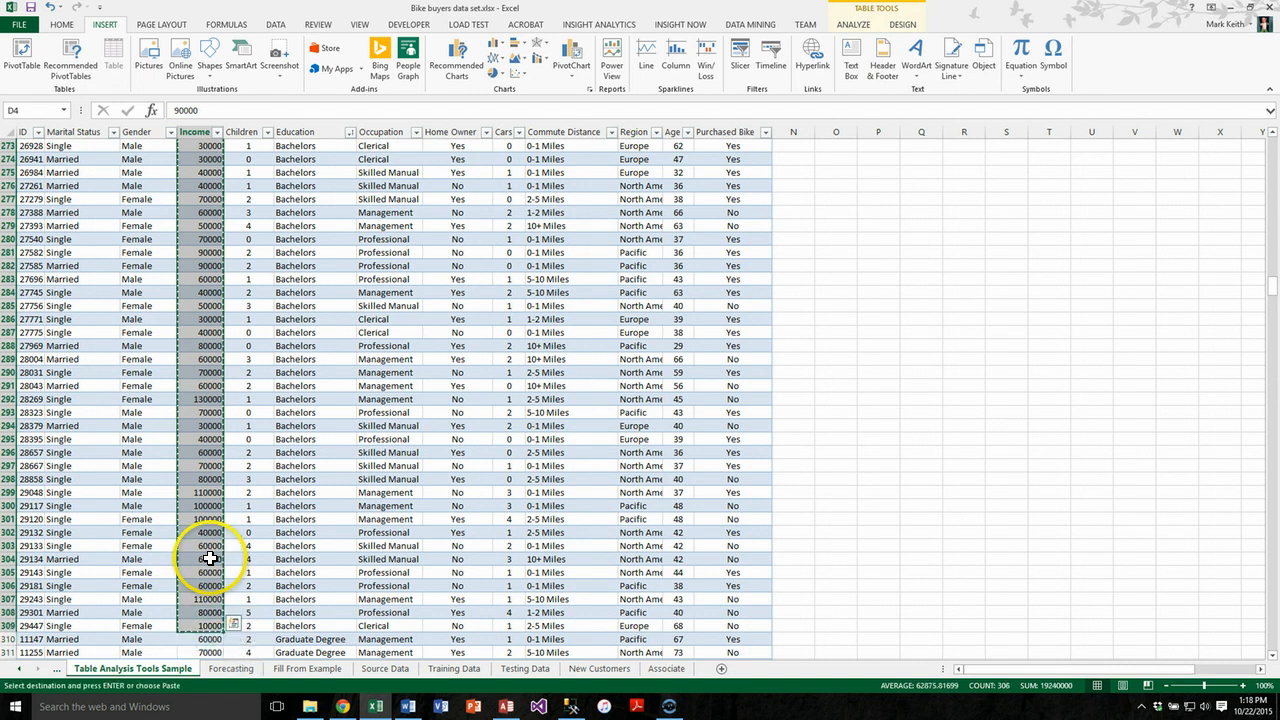
Step: Enter the heading Bachelors in cell Q1, in the empty area beside the table
scroll(1018, 383, "up", 8)
scroll(1018, 383, "up", 5)
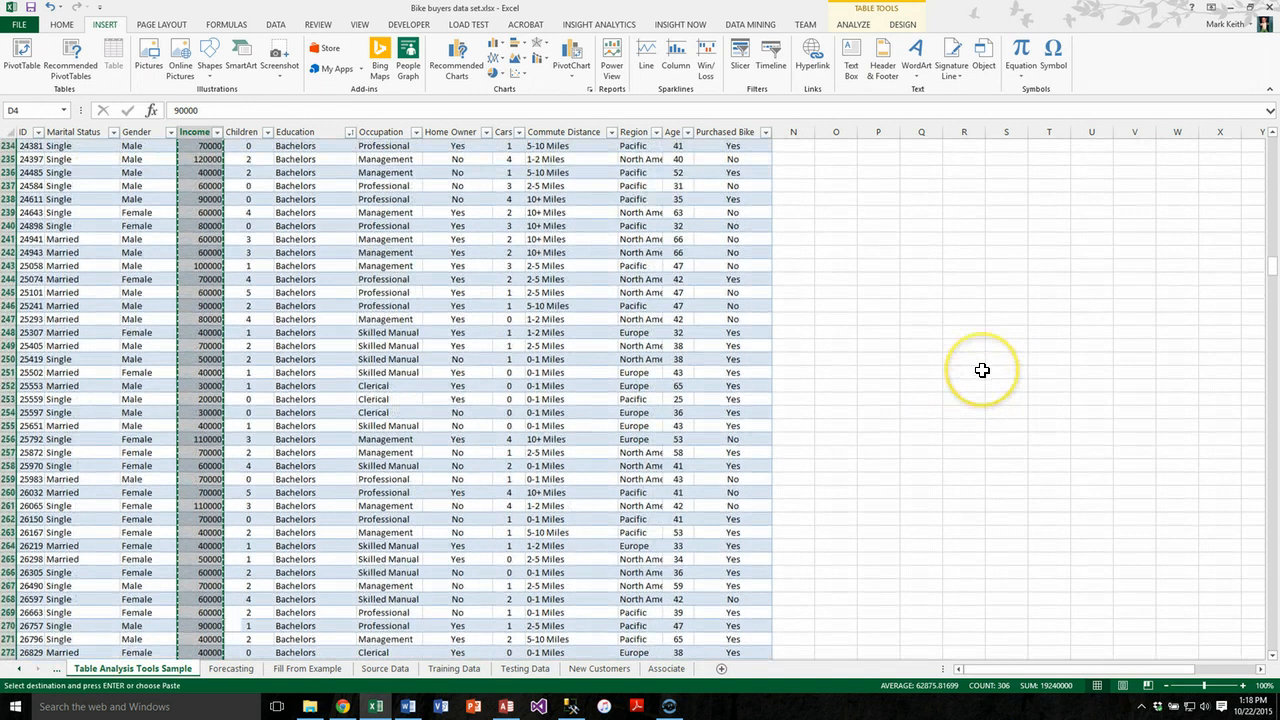
left_click(982, 371)
key("ctrl+Up")
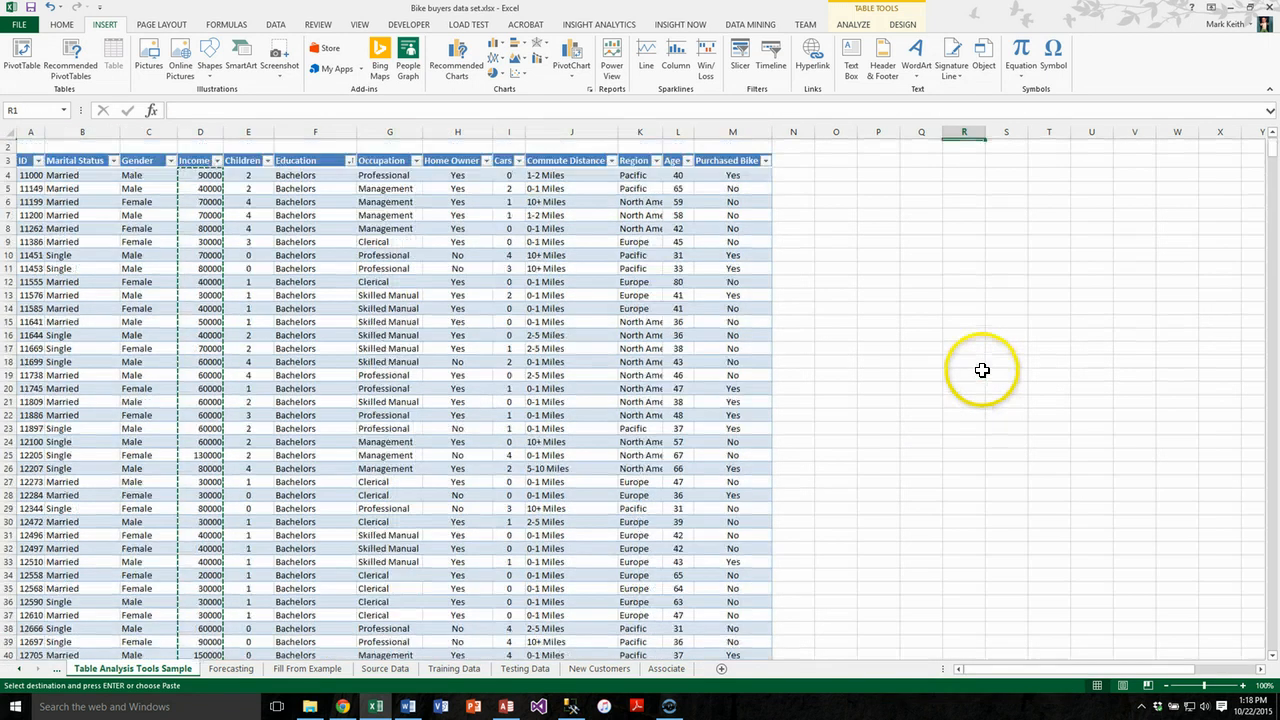
key("Left")
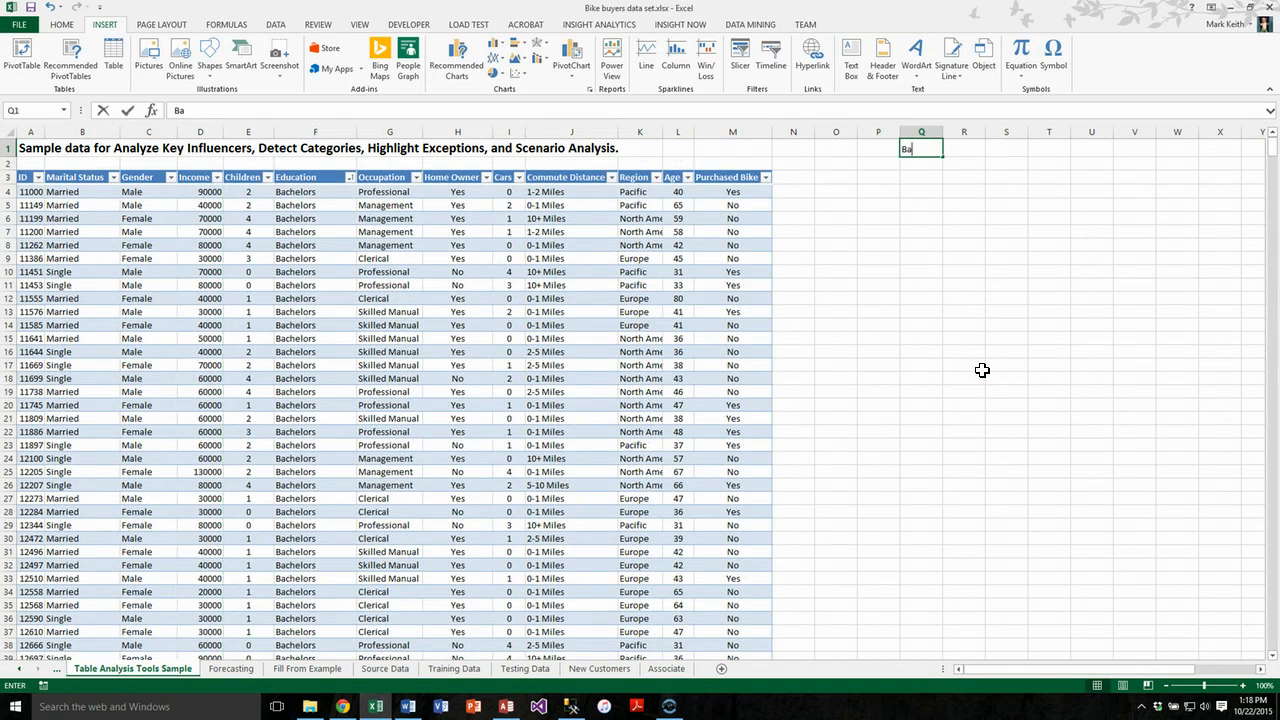
type("Backe")
key("BackSpace")
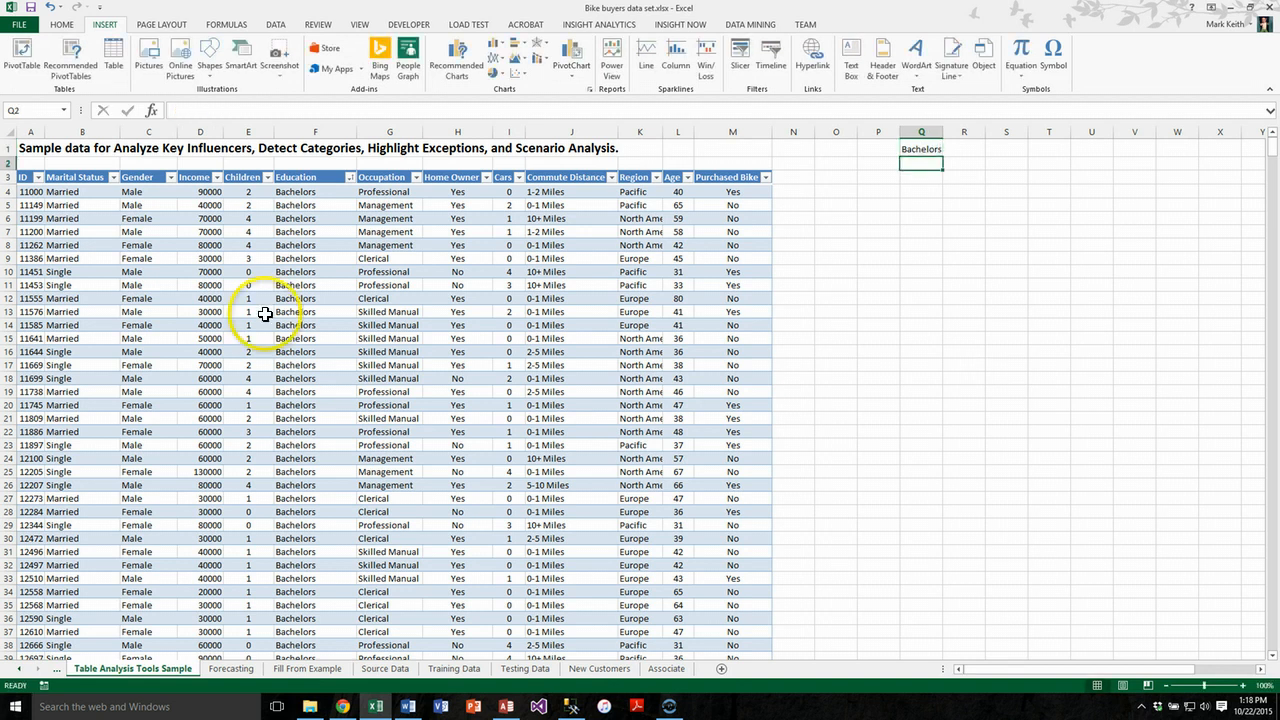
Step: Copy the Income values of the Bachelors rows, D4:D309, and paste them under the Bachelors heading starting at Q2
left_click(203, 195)
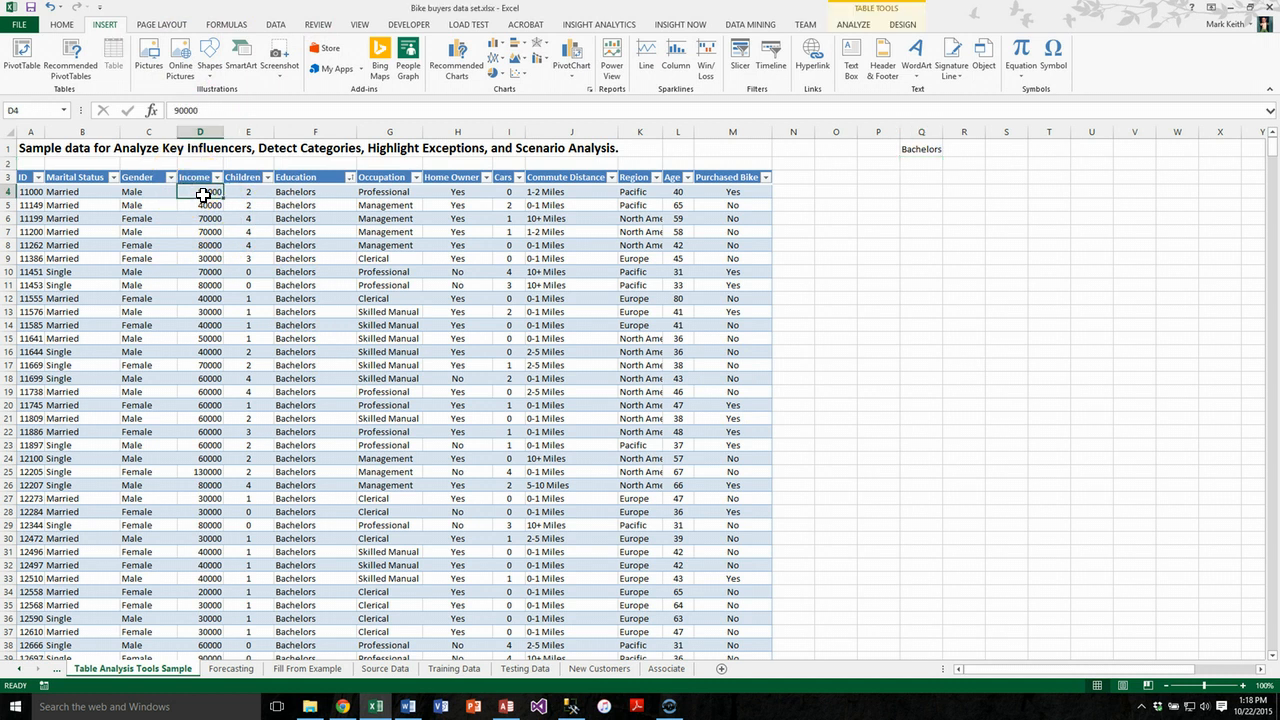
scroll(203, 195, "down", 20)
scroll(203, 195, "down", 20)
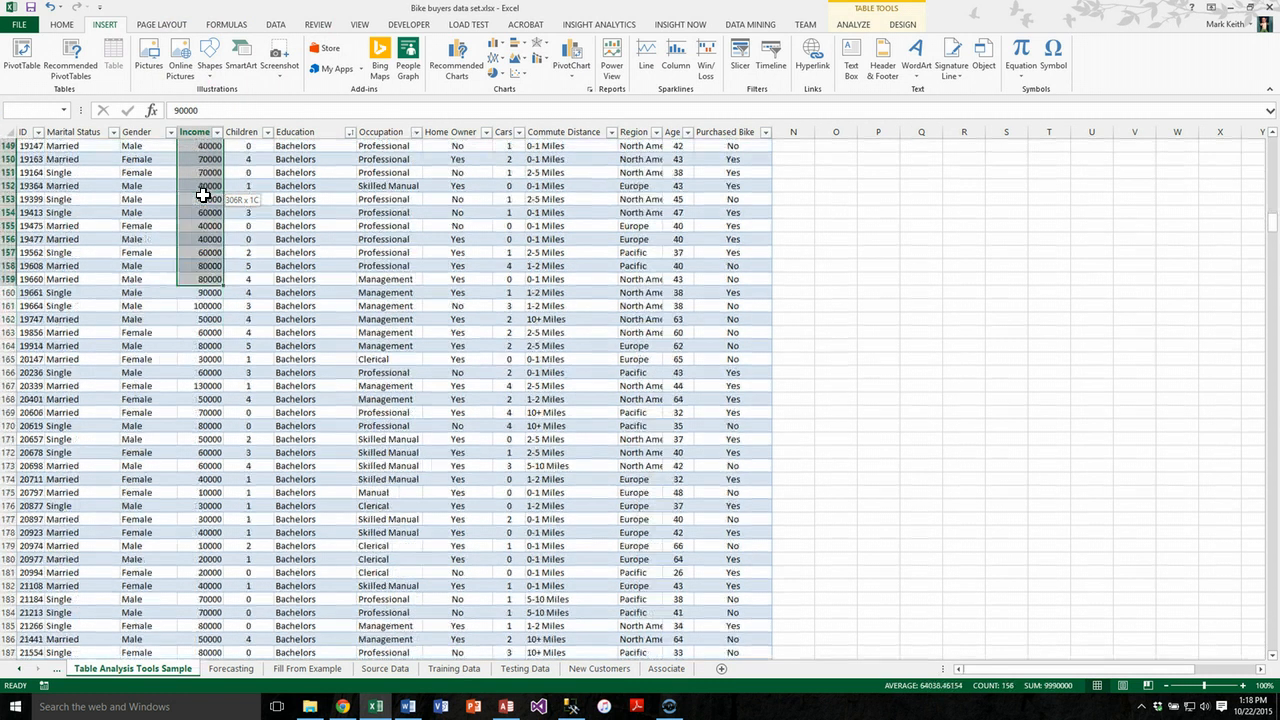
scroll(203, 195, "down", 20)
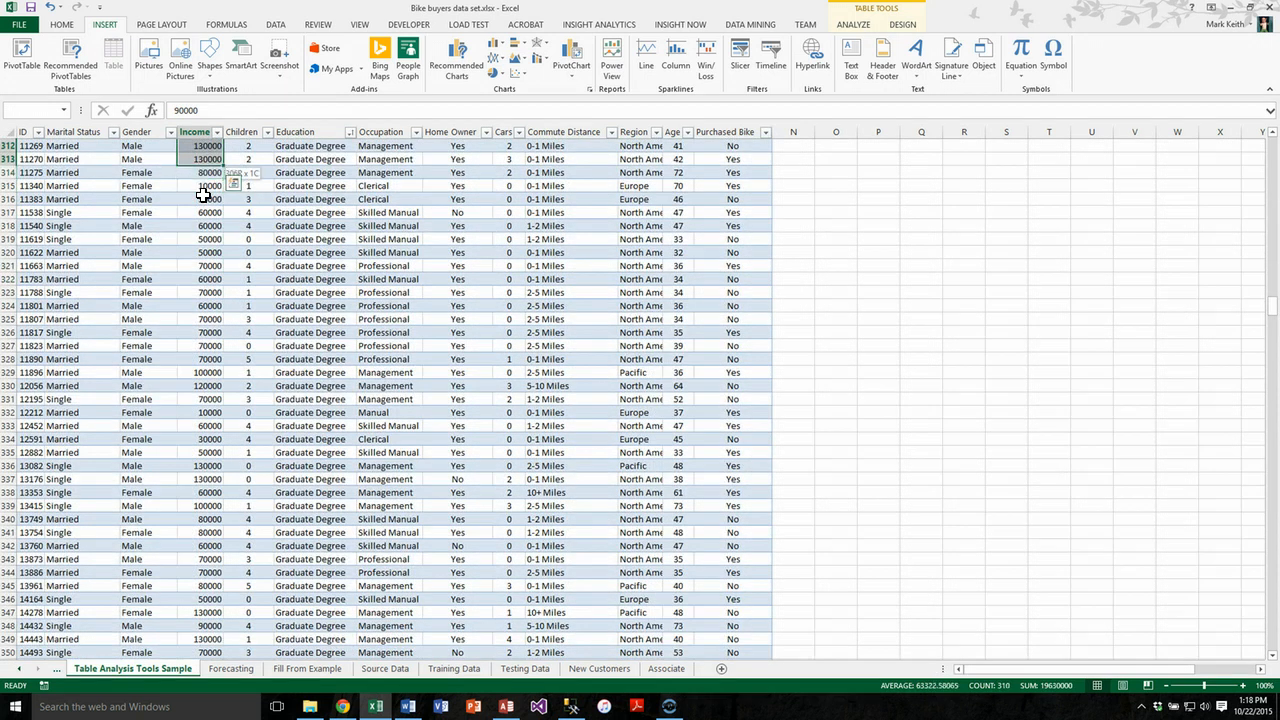
scroll(203, 195, "up", 1)
scroll(203, 195, "up", 2)
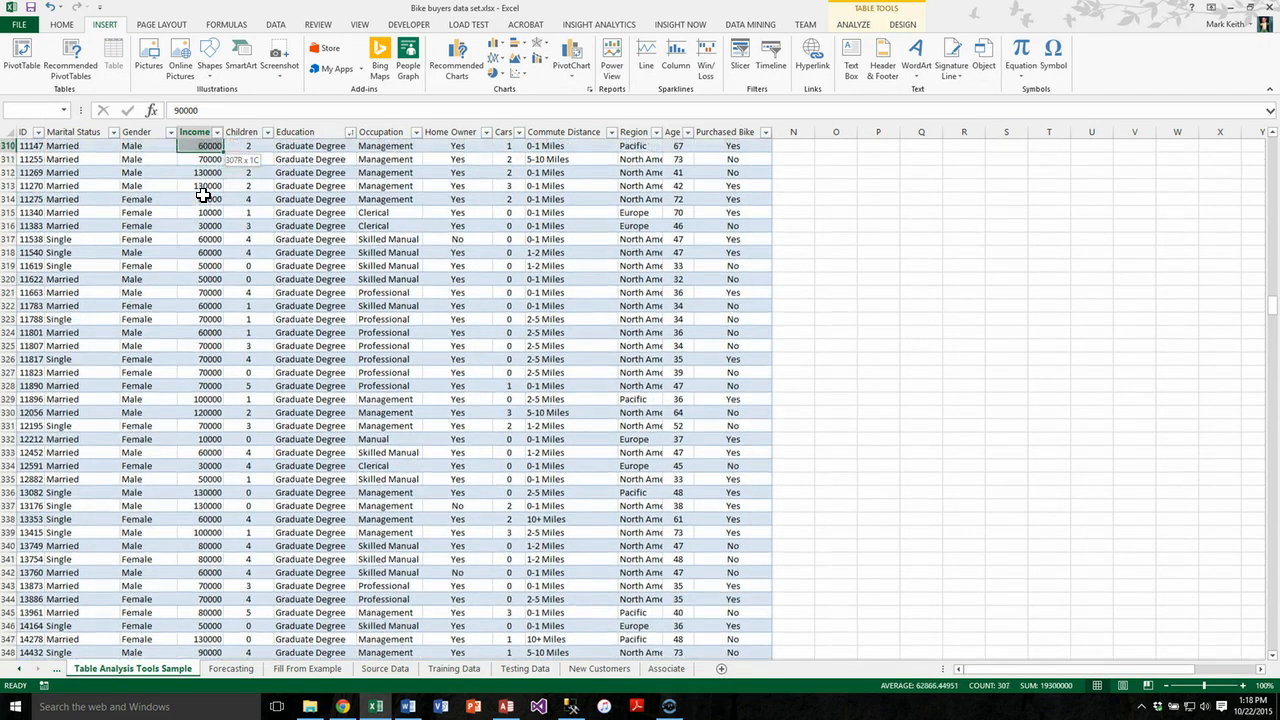
left_click(1159, 201)
key("ctrl+Up")
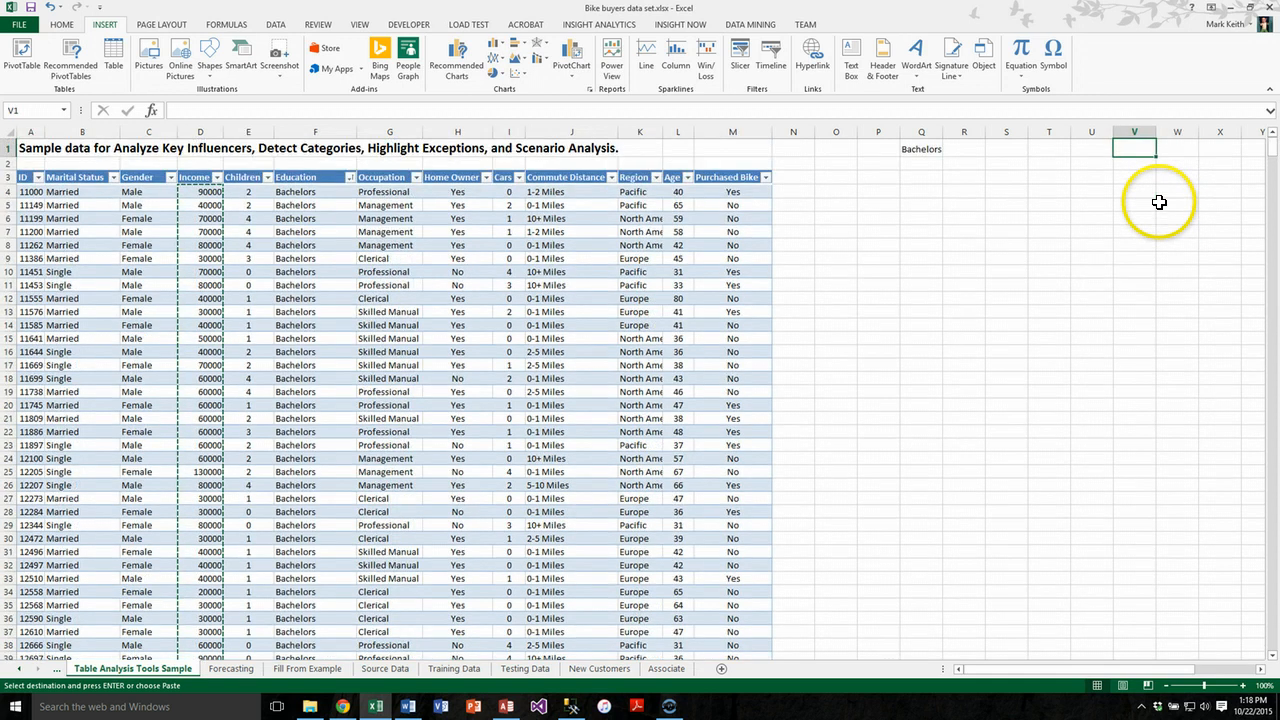
key("ctrl+Left")
key("ctrl+v")
key("ctrl+Up")
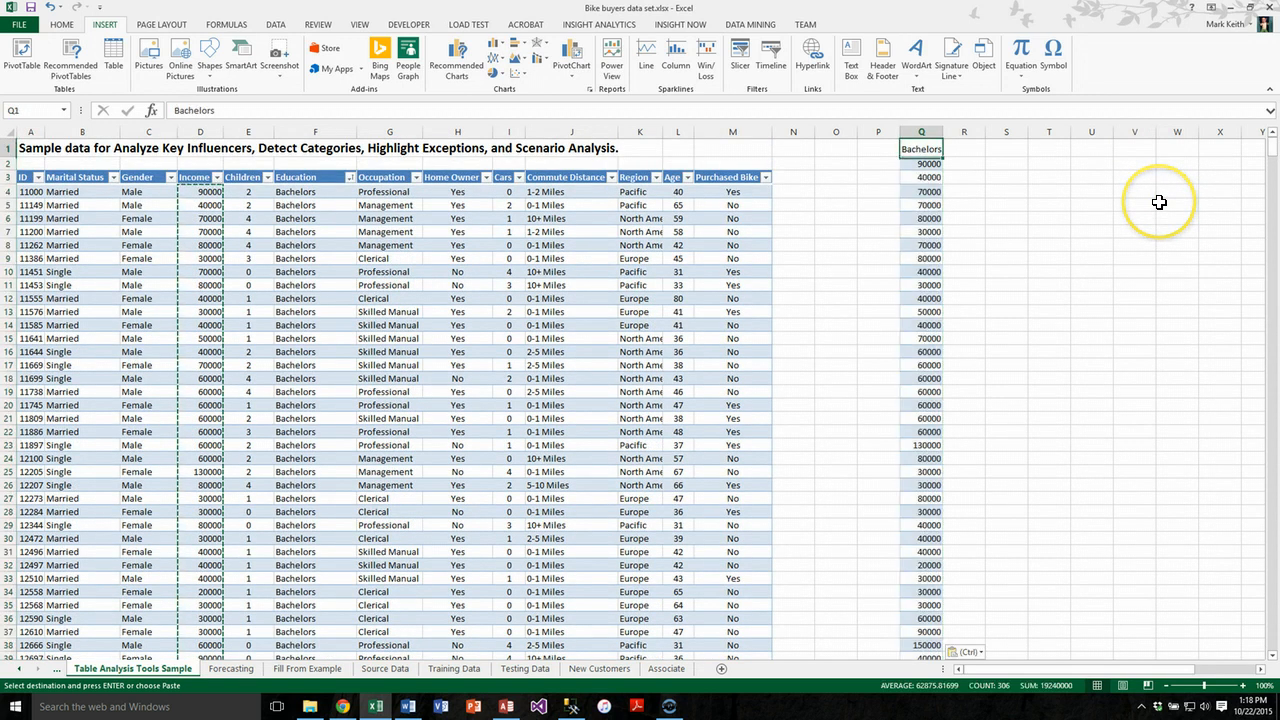
key("ctrl")
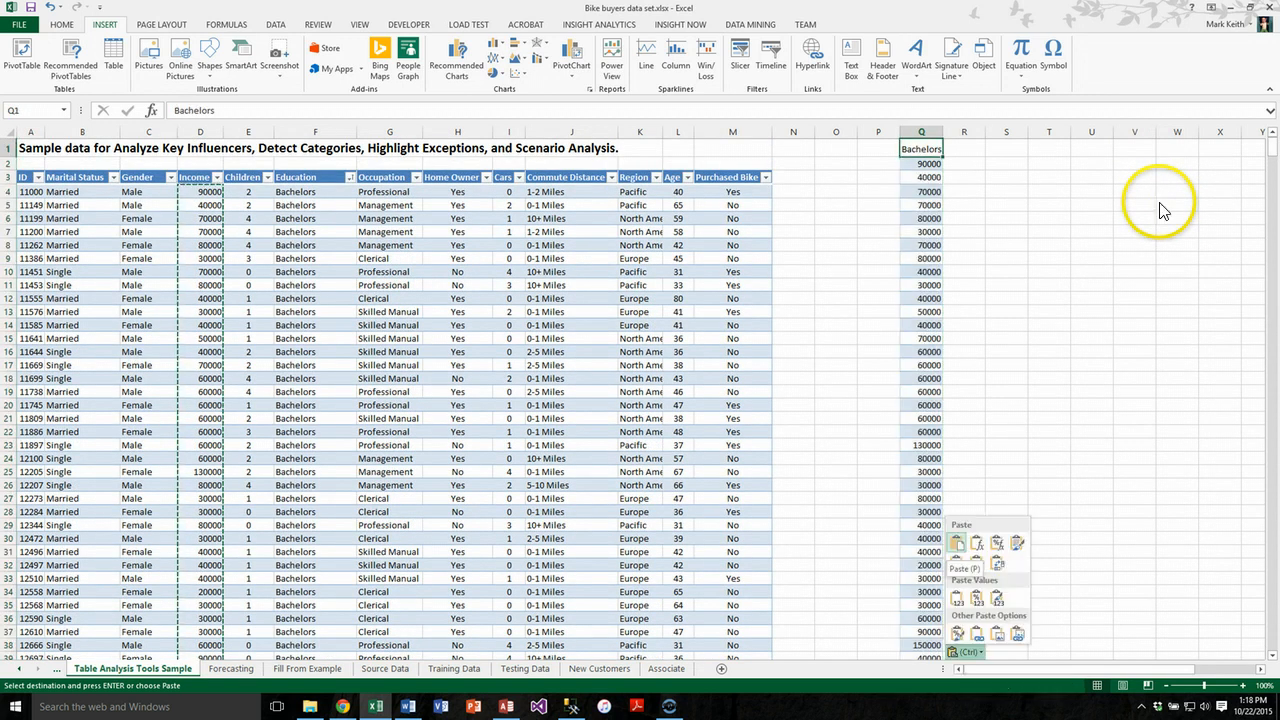
left_click(923, 146)
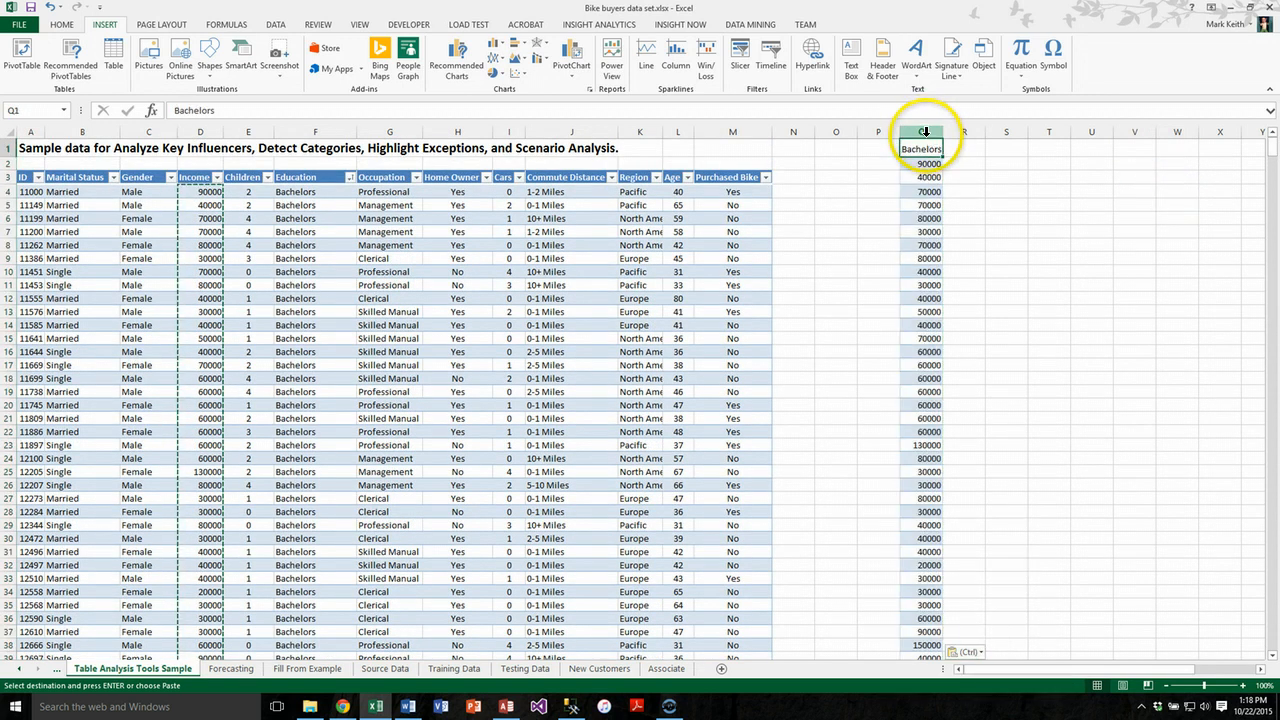
Step: Enter the headings Partial High School in O1 and High School in P1
left_click(843, 147)
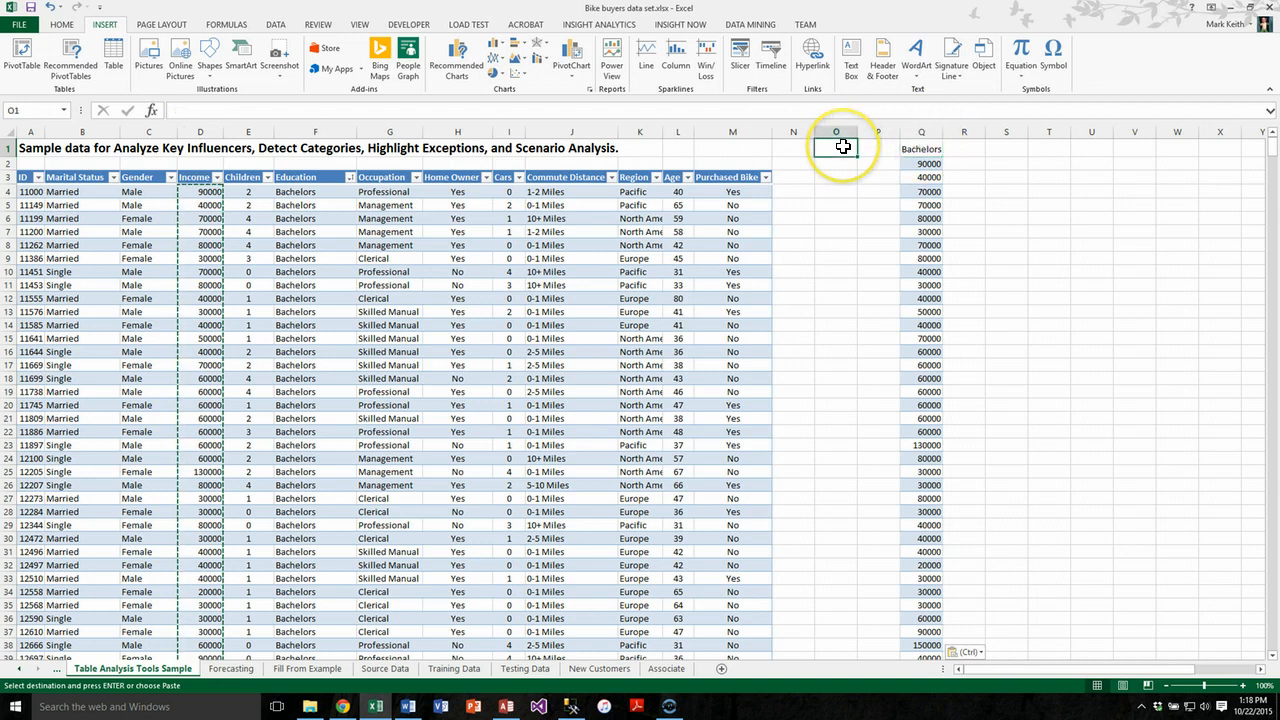
type("Partial Hi")
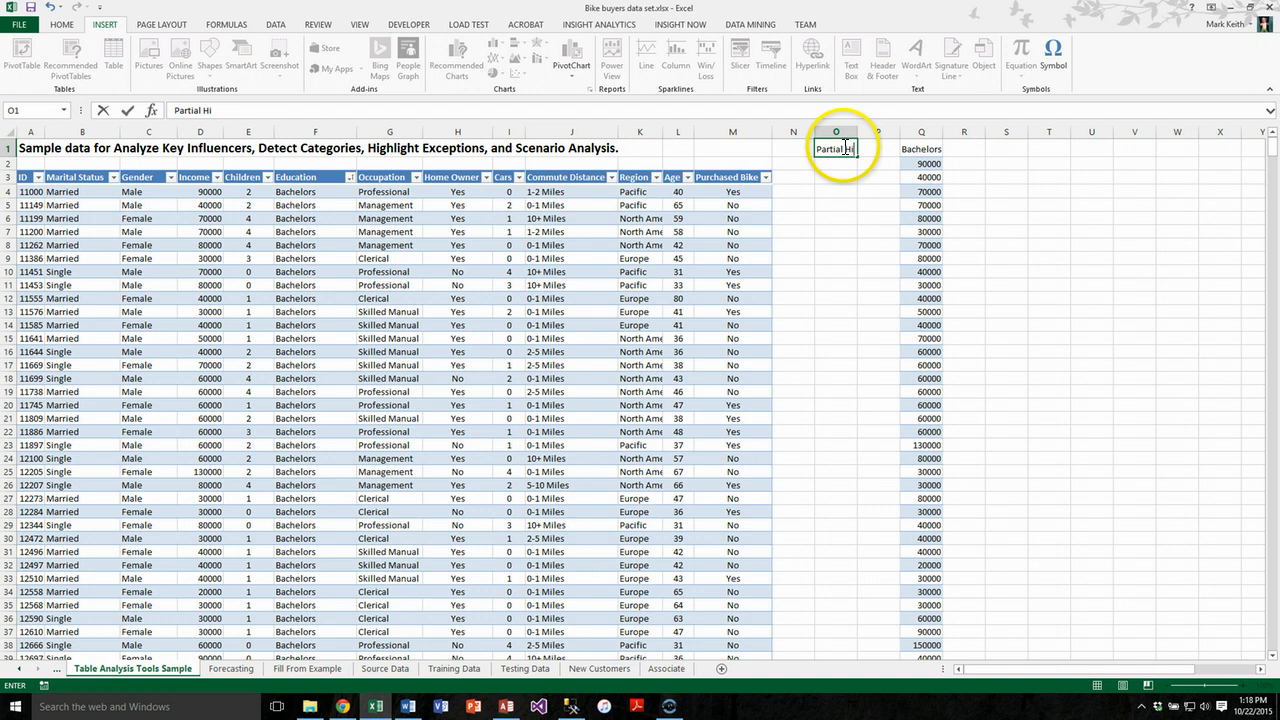
type("gh School")
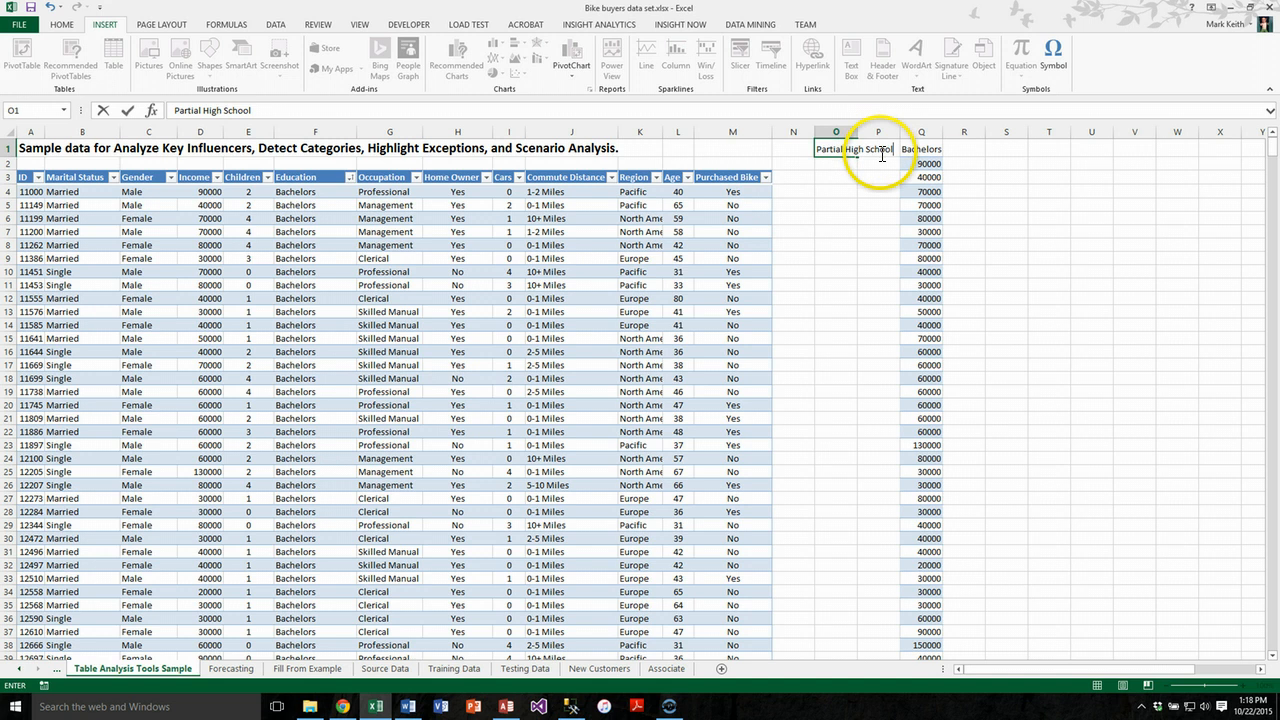
key("Tab")
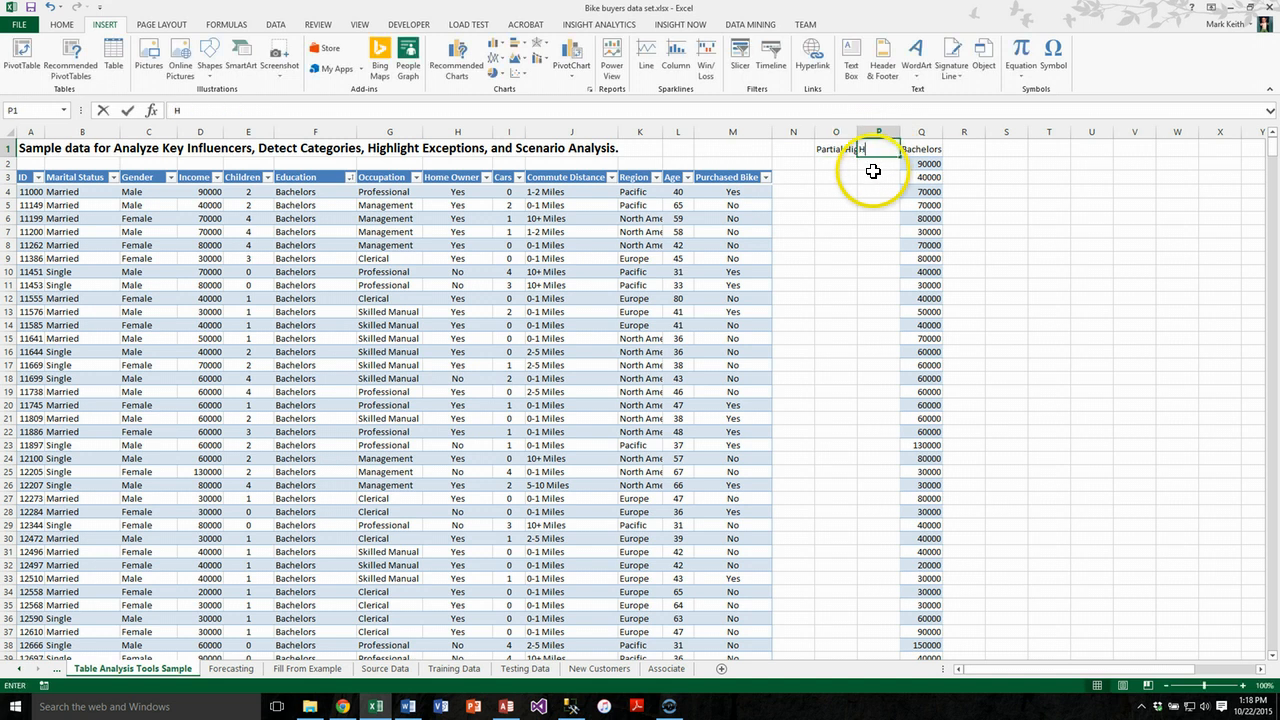
type("High ")
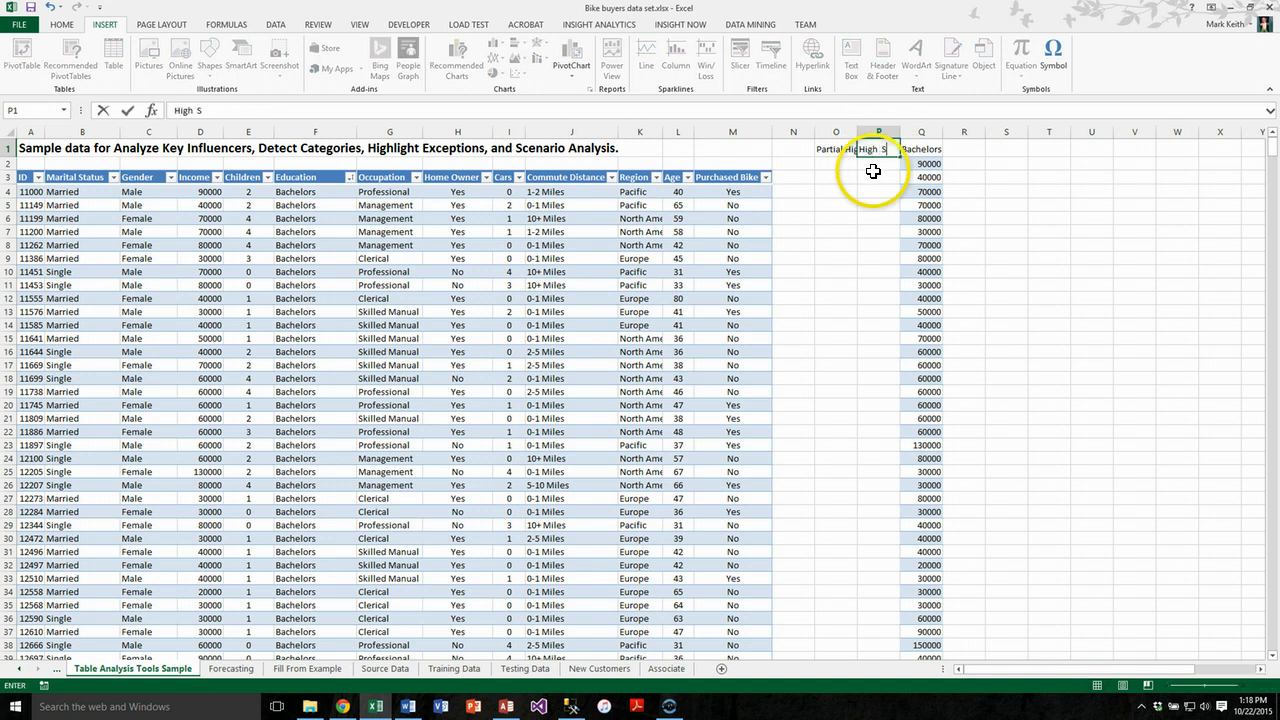
type("School")
key("Tab")
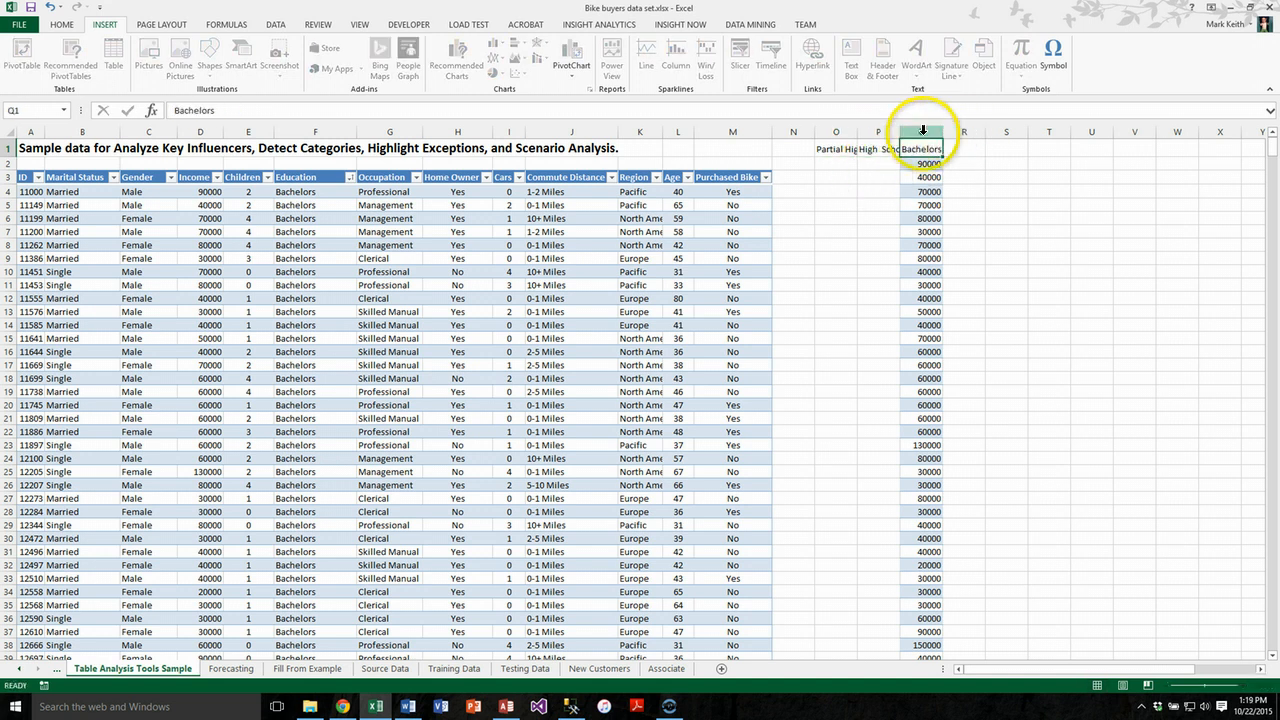
Step: Insert a blank column before the Bachelors column and enter the headings Partial College in Q1 and Graduate in S1
right_click(921, 132)
left_click(955, 229)
left_click(922, 152)
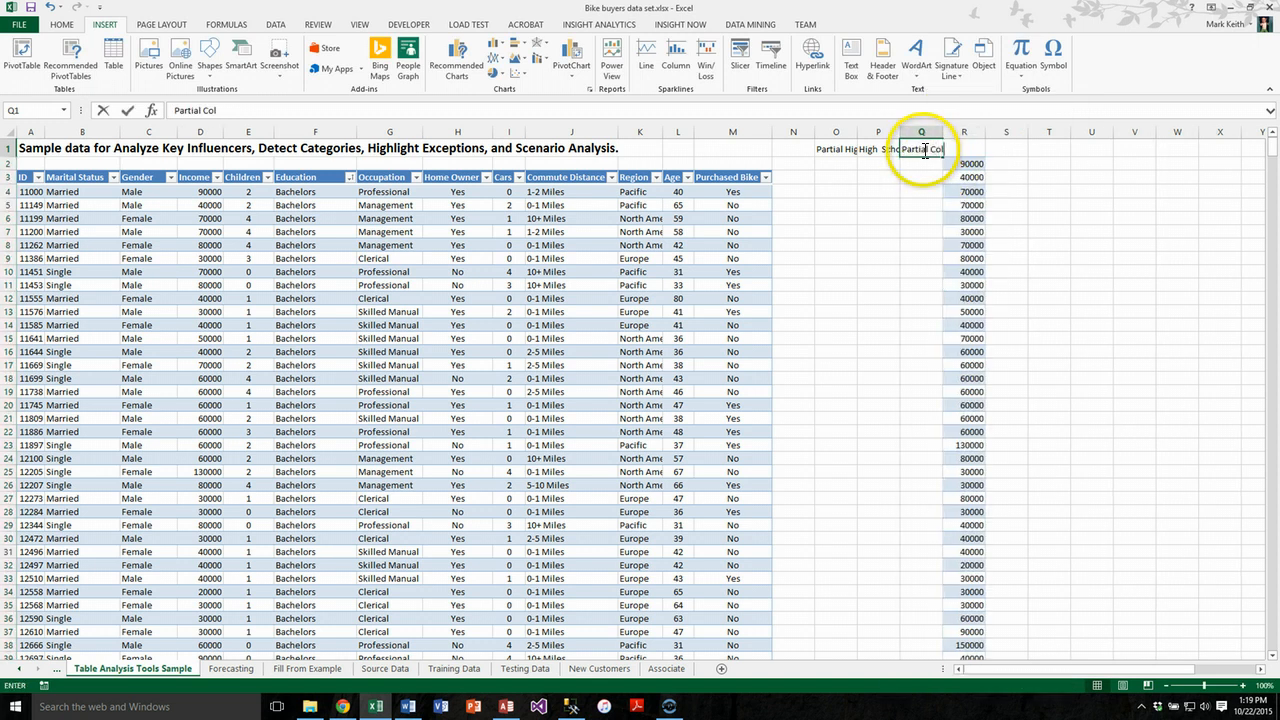
type("Partial College")
key("Tab")
key("Tab")
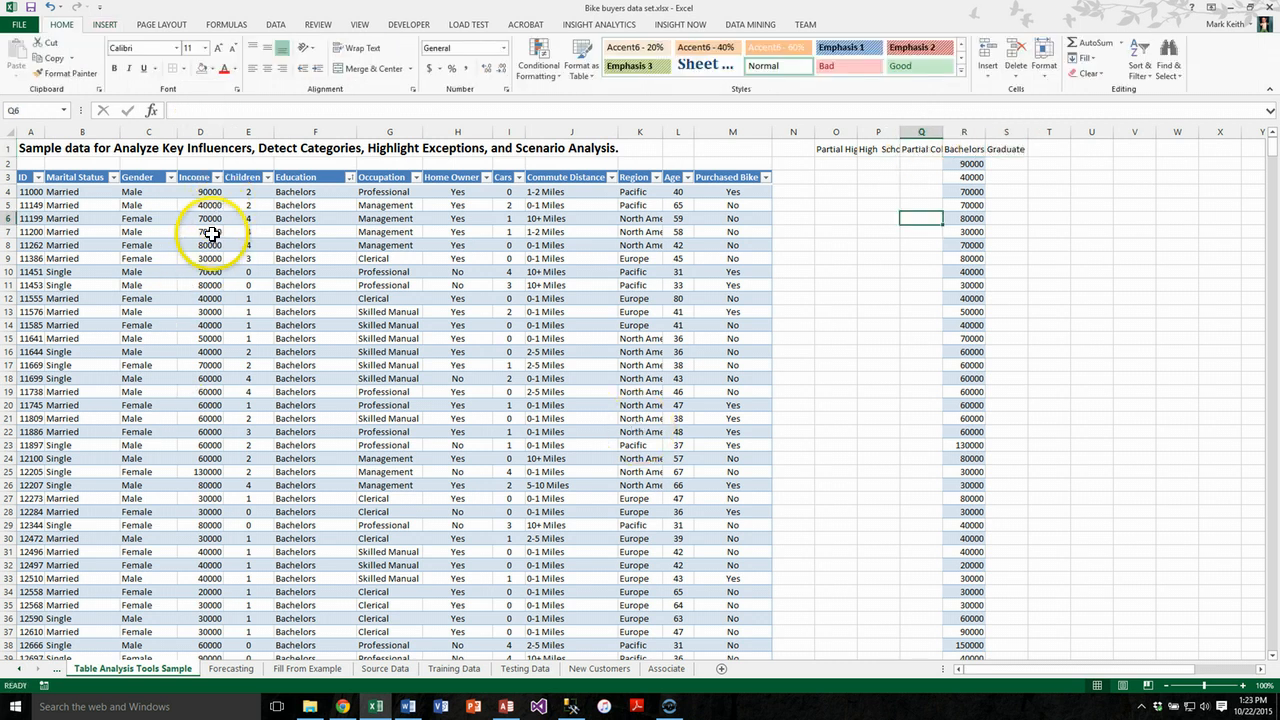
Step: Copy the Income values of the Graduate Degree rows, D310:D483
left_click(212, 233)
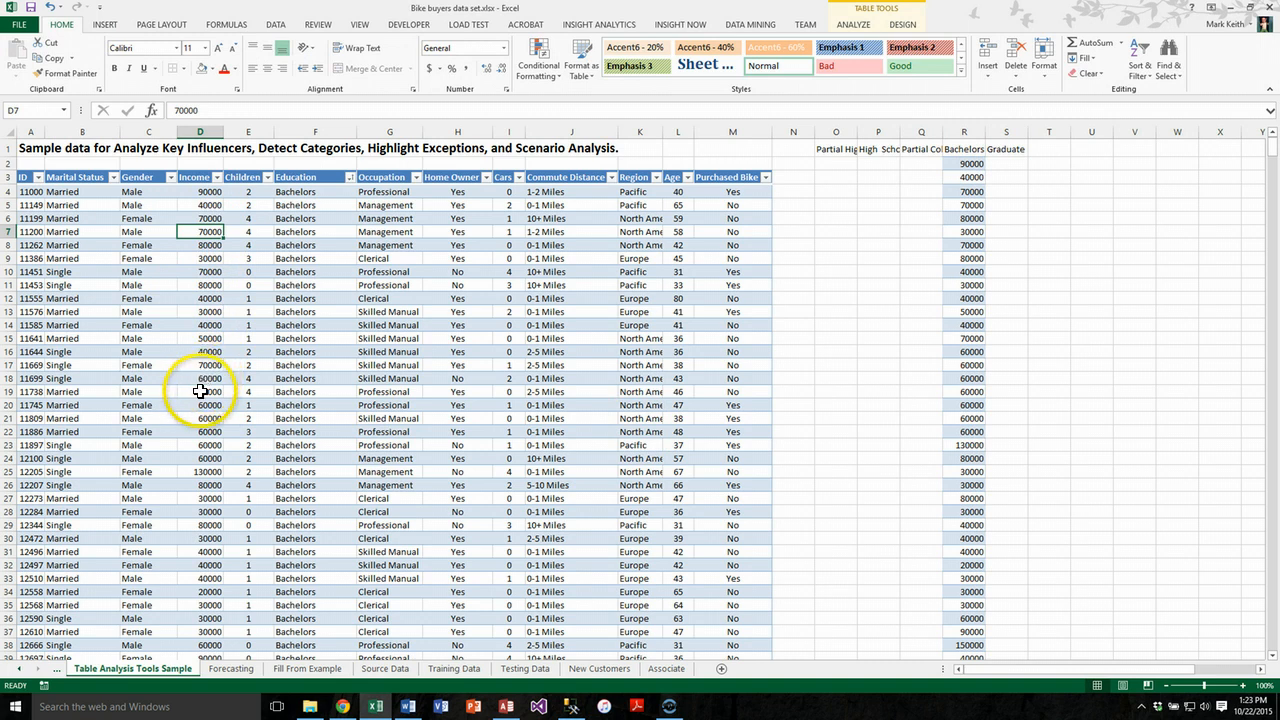
scroll(201, 391, "down", 8)
scroll(201, 391, "down", 20)
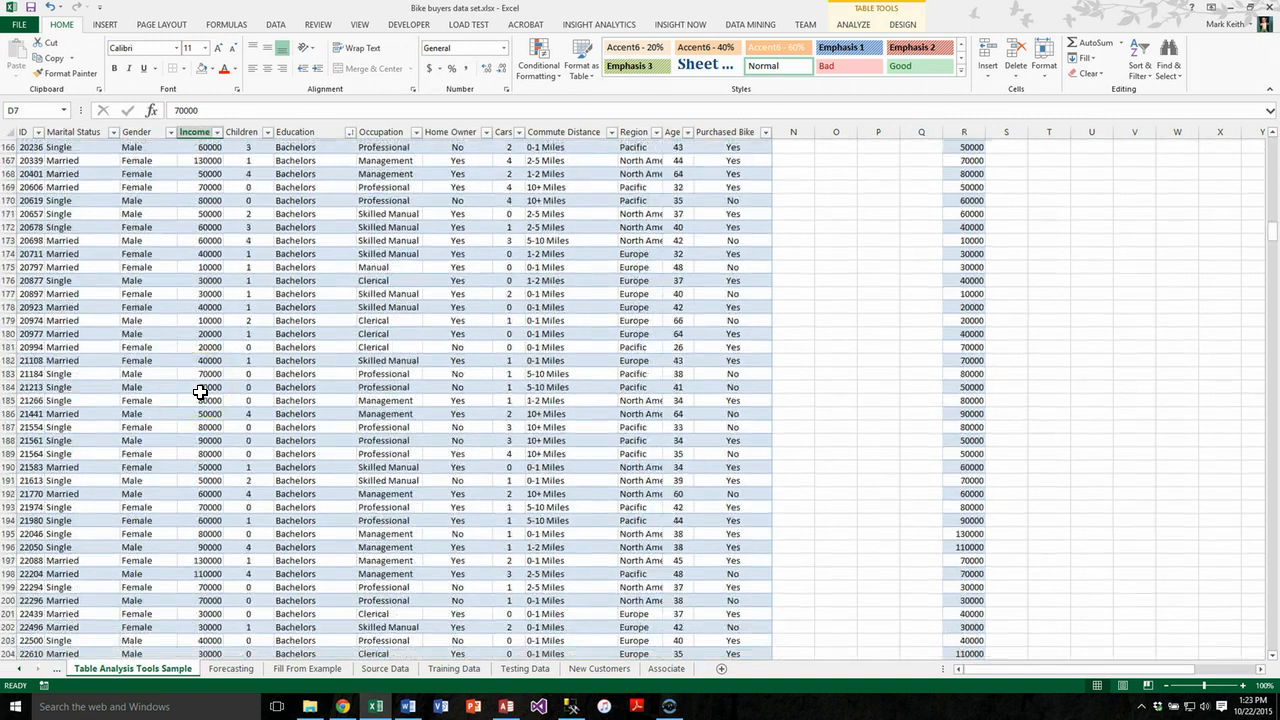
scroll(201, 391, "down", 20)
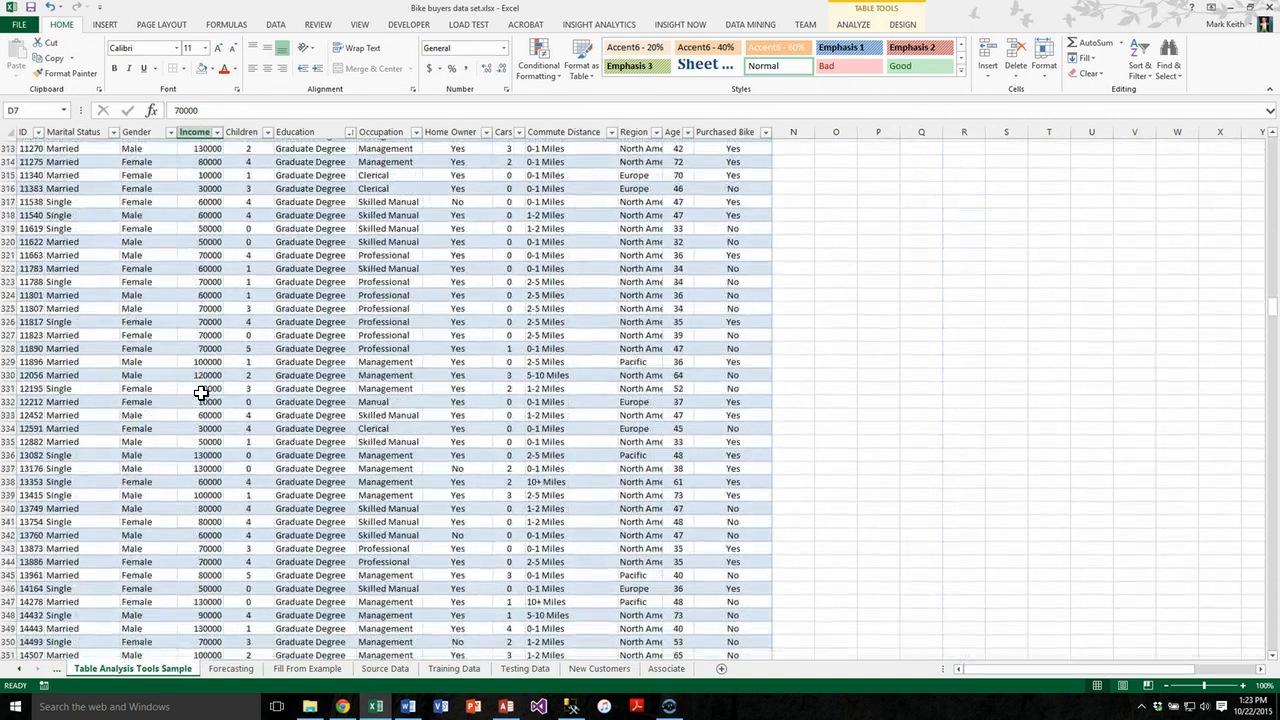
scroll(207, 205, "up", 3)
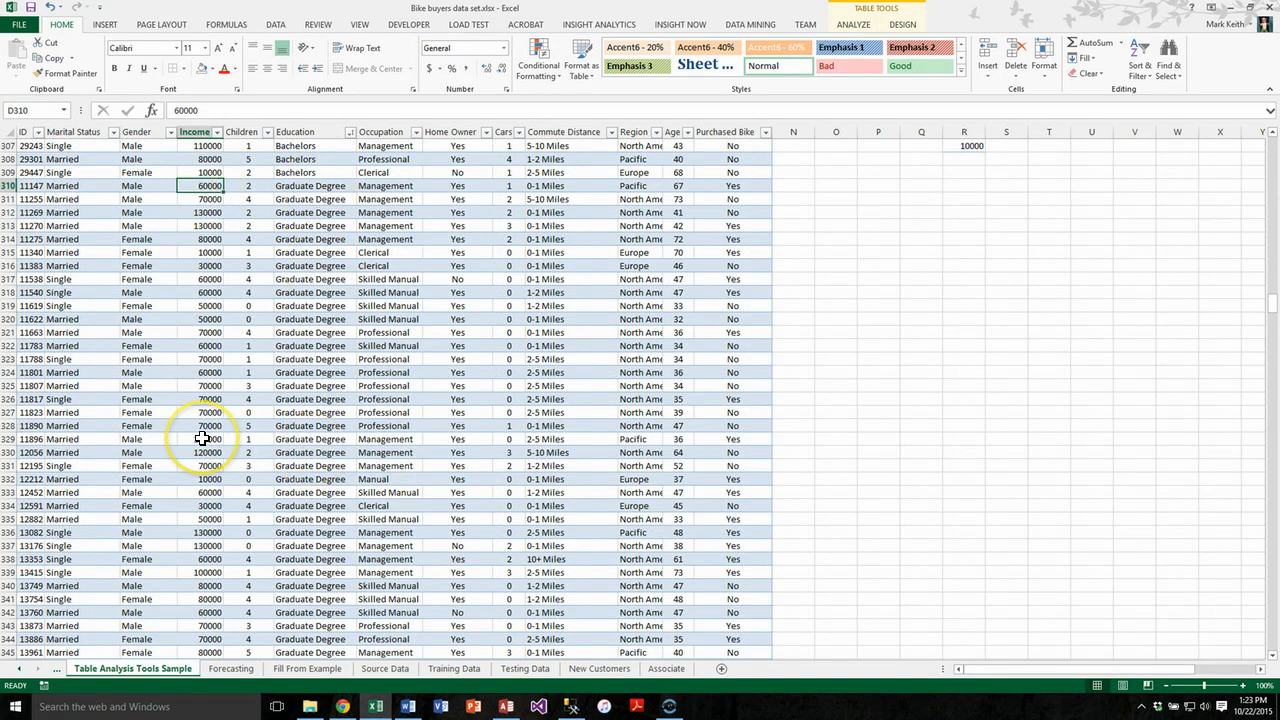
key("shift+Page_Down")
key("shift+Page_Down")
key("shift+Page_Down")
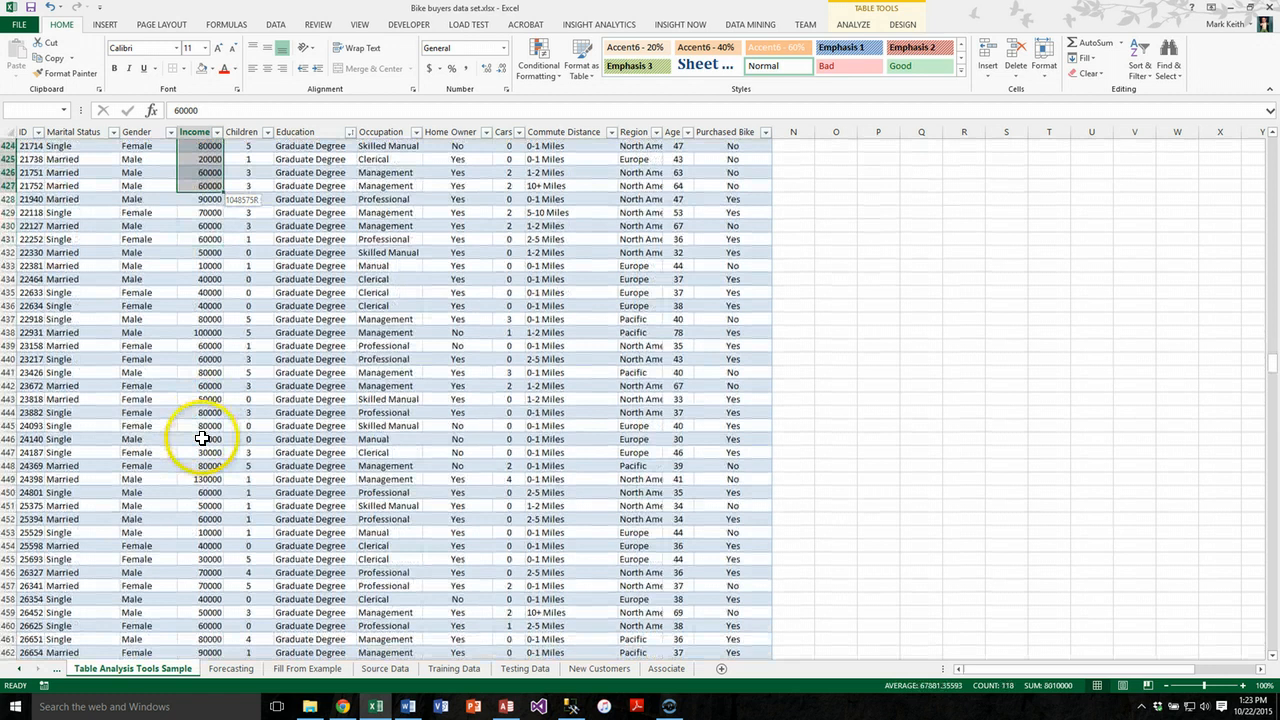
key("shift+Page_Down")
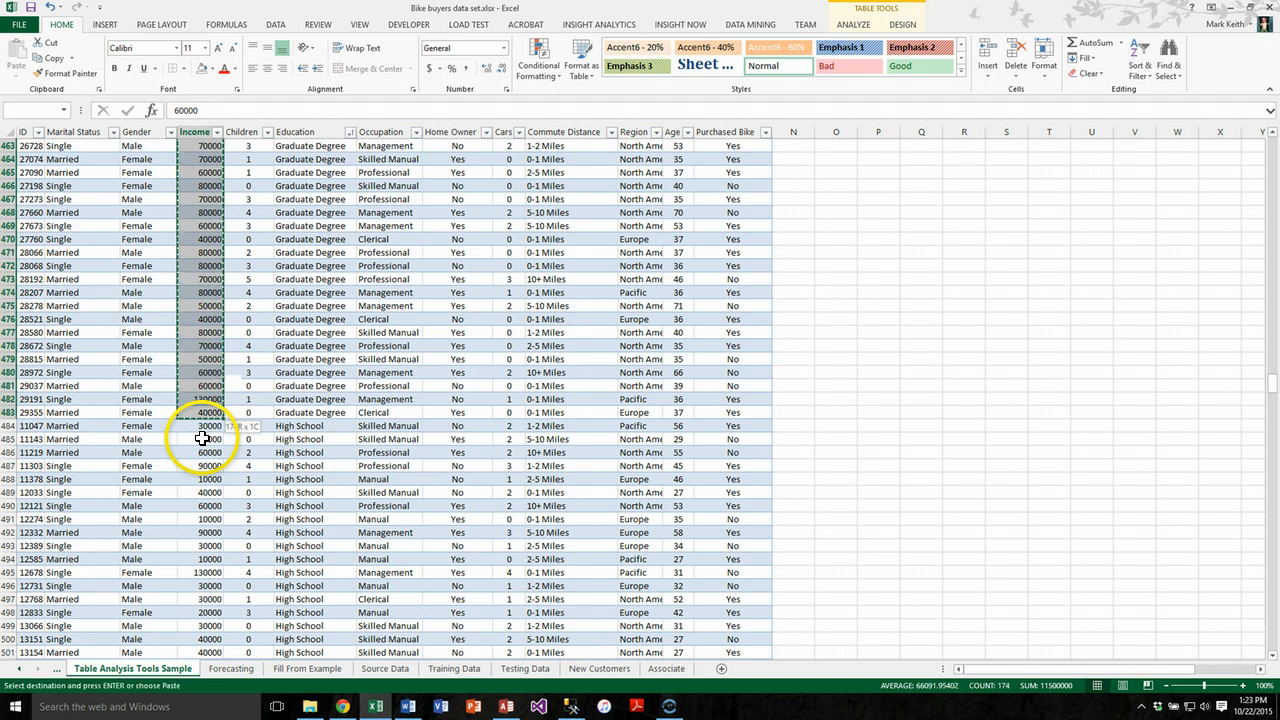
Step: Paste the copied Graduate Degree incomes under the Graduate heading, starting at S2
key("ctrl+Right")
key("ctrl+Up")
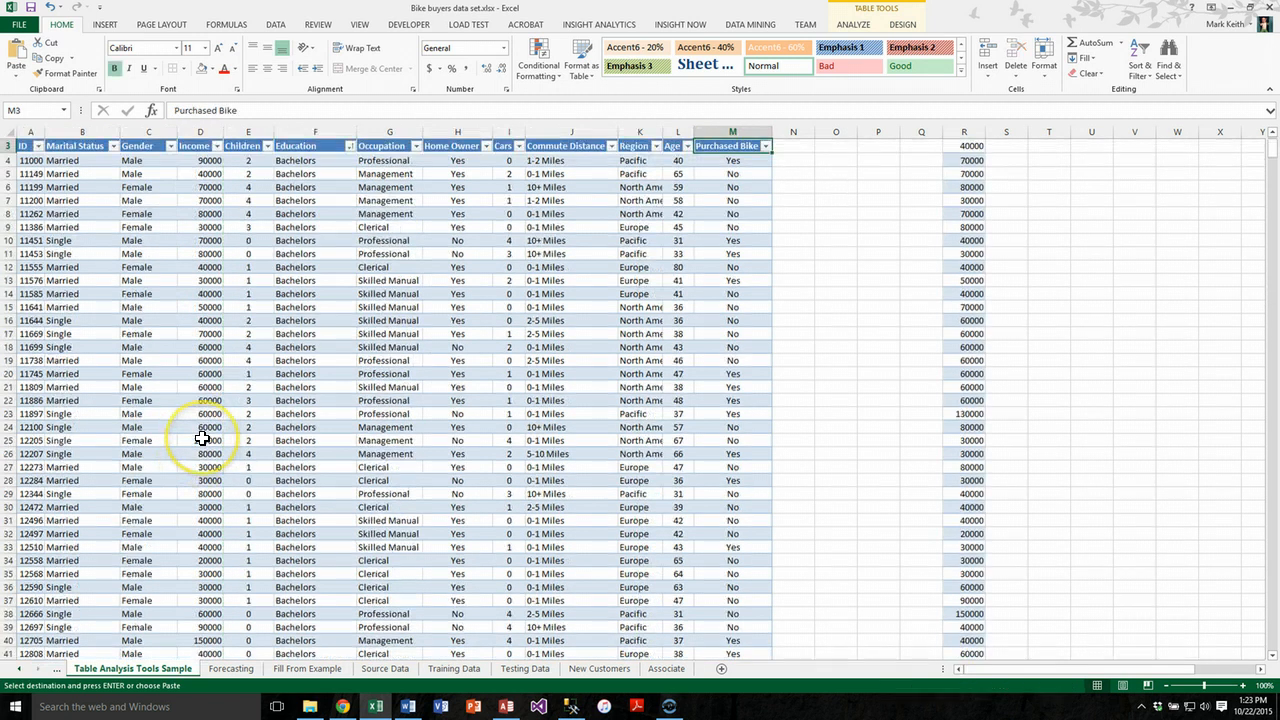
key("ctrl+Up")
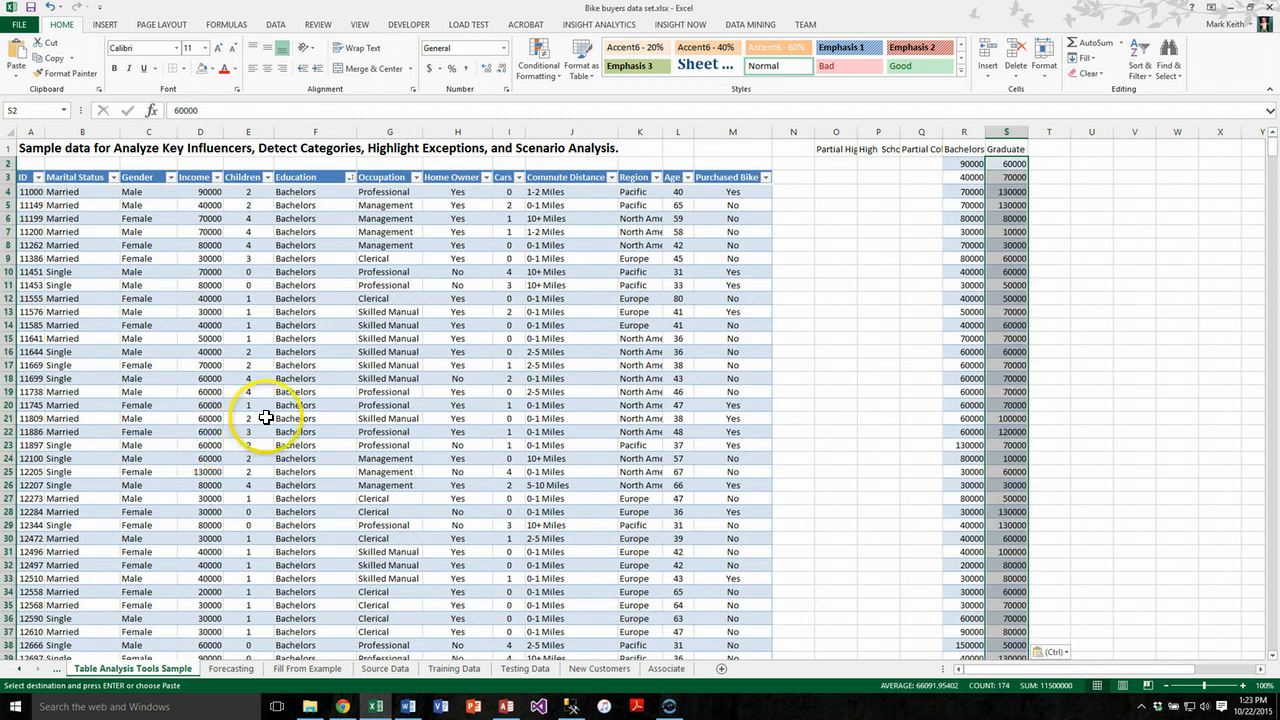
Step: Copy the Income values of the High School rows, D484:D662
scroll(303, 410, "down", 20)
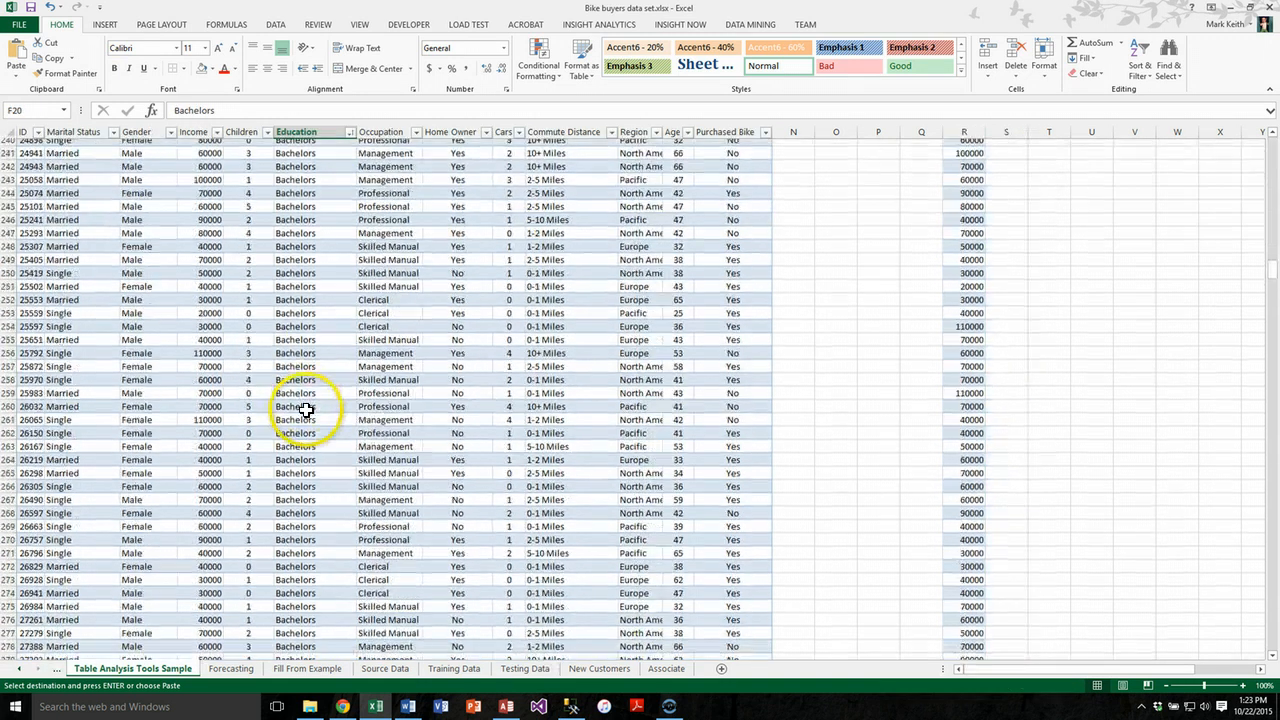
scroll(305, 410, "down", 12)
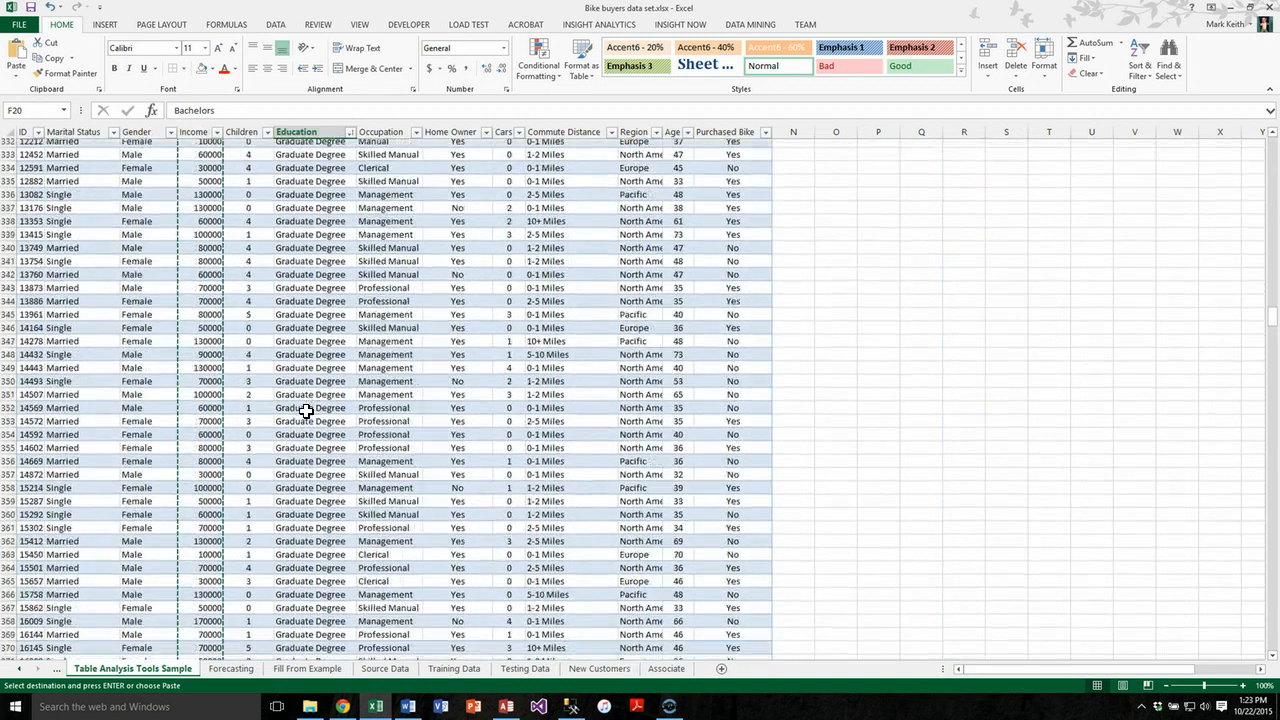
scroll(305, 410, "down", 20)
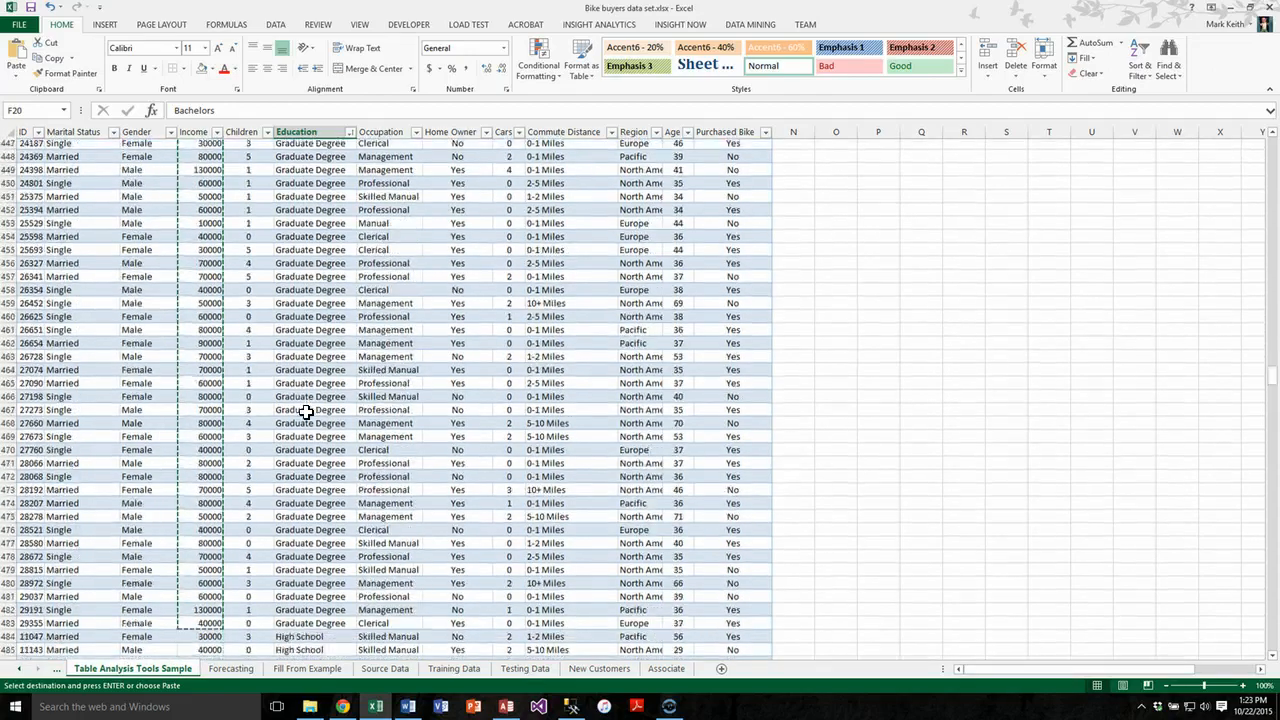
scroll(305, 413, "down", 20)
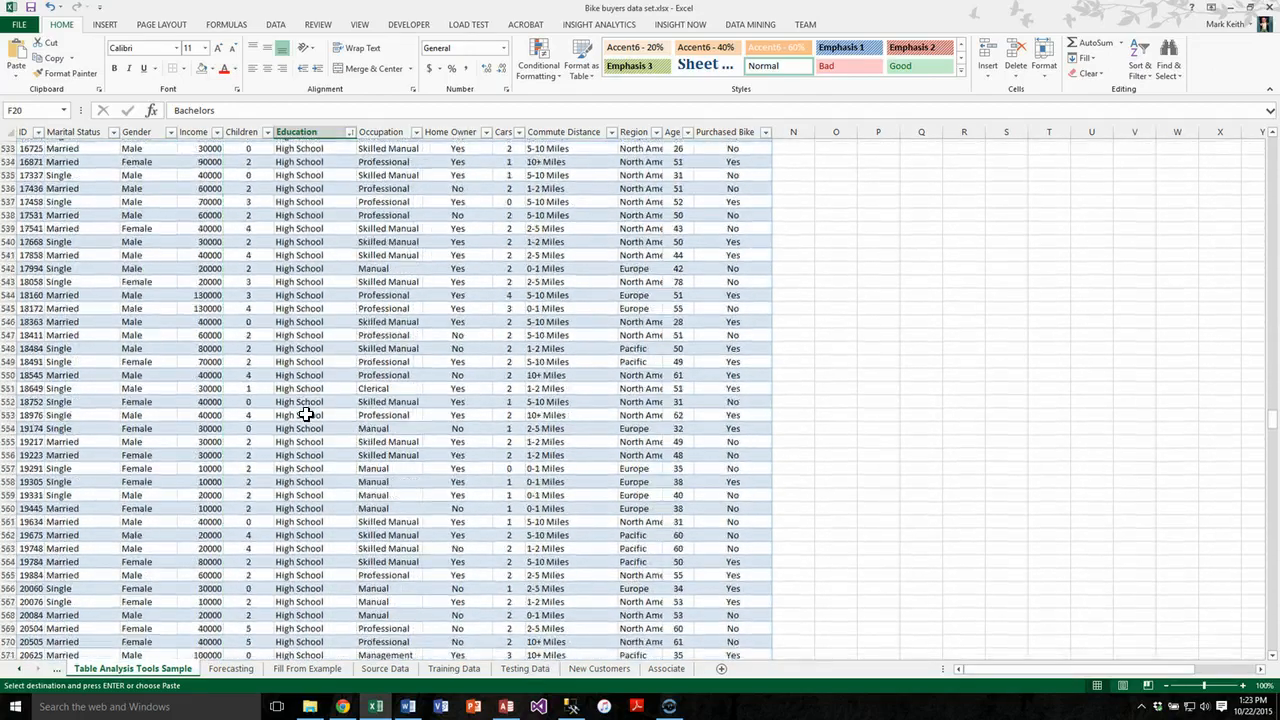
scroll(207, 449, "down", 20)
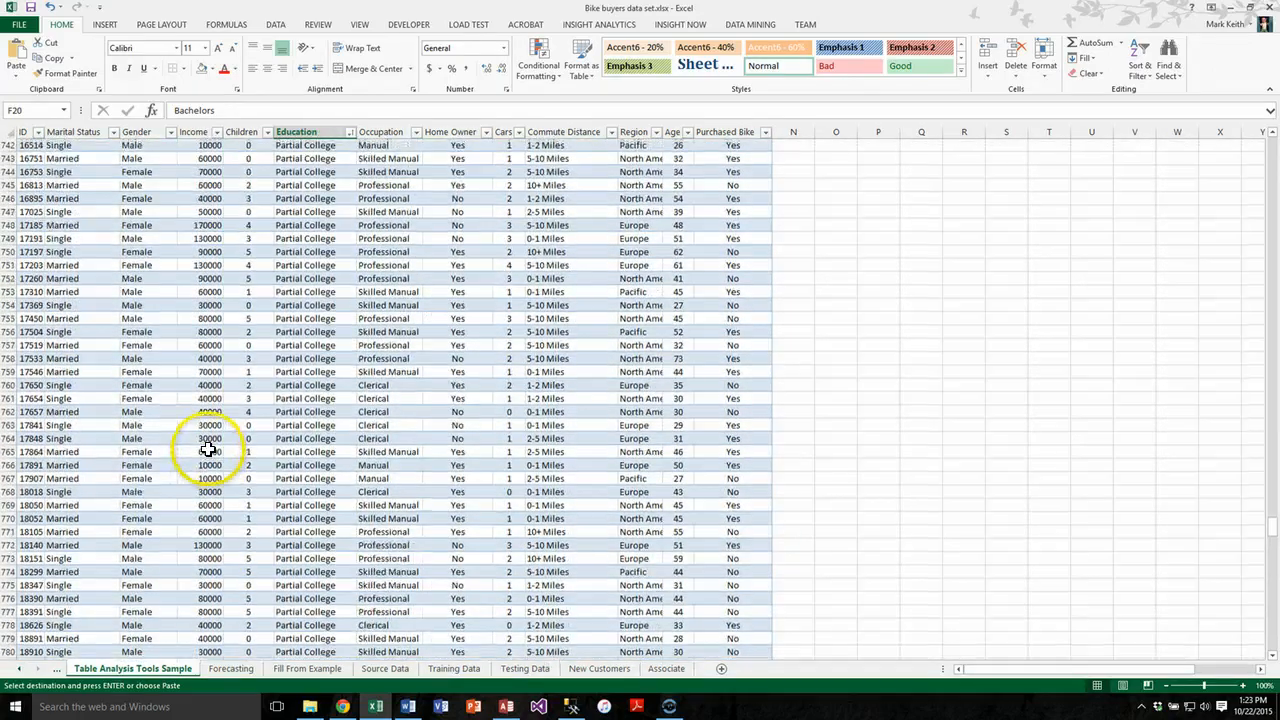
scroll(207, 449, "up", 20)
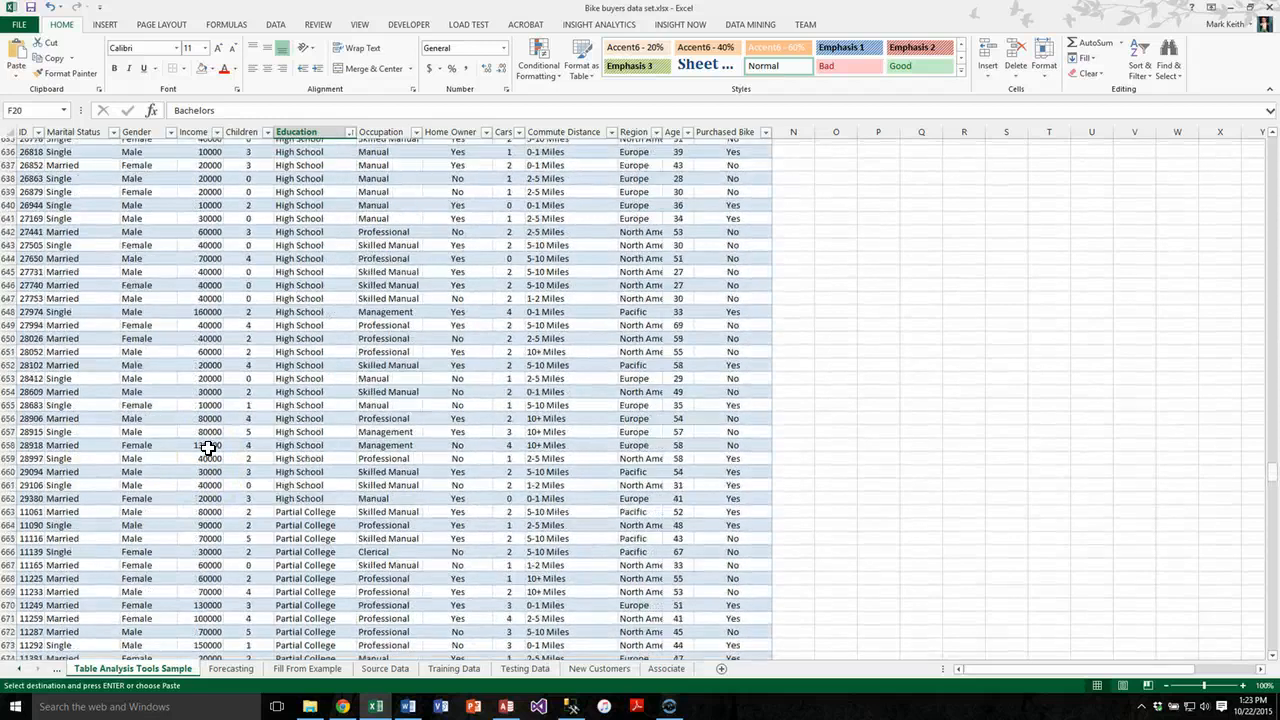
scroll(230, 394, "up", 11)
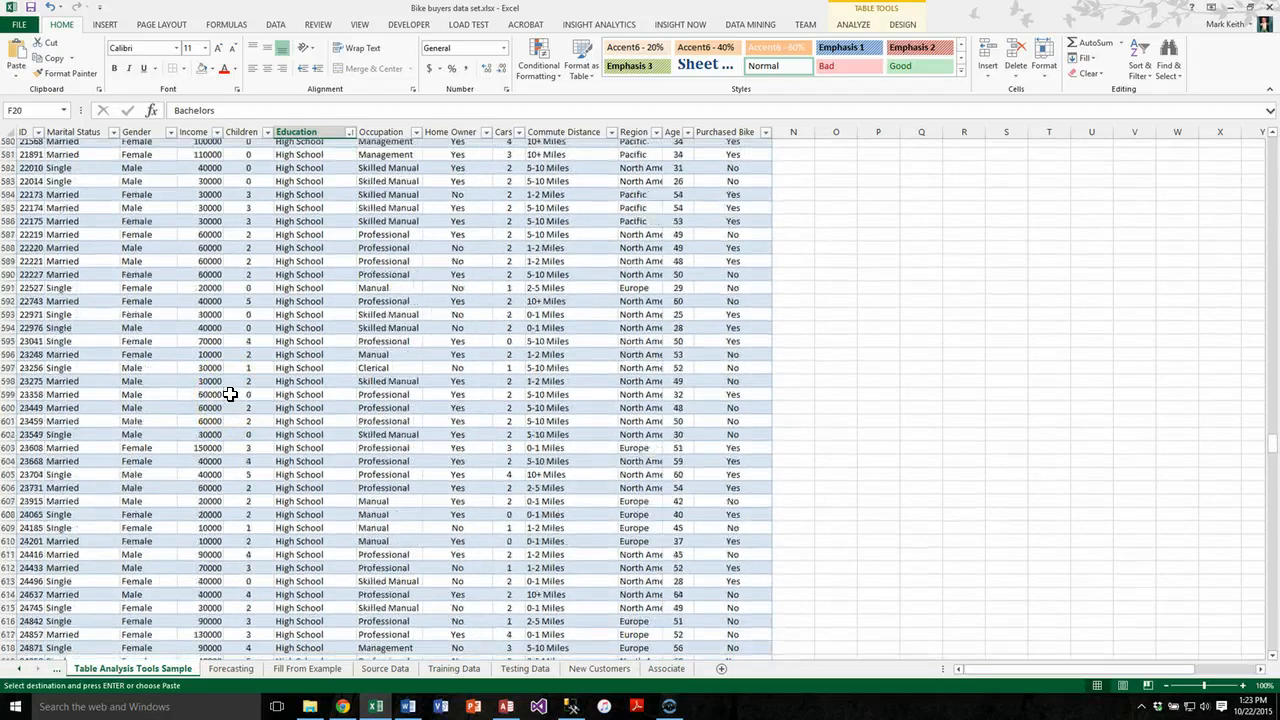
scroll(230, 394, "up", 17)
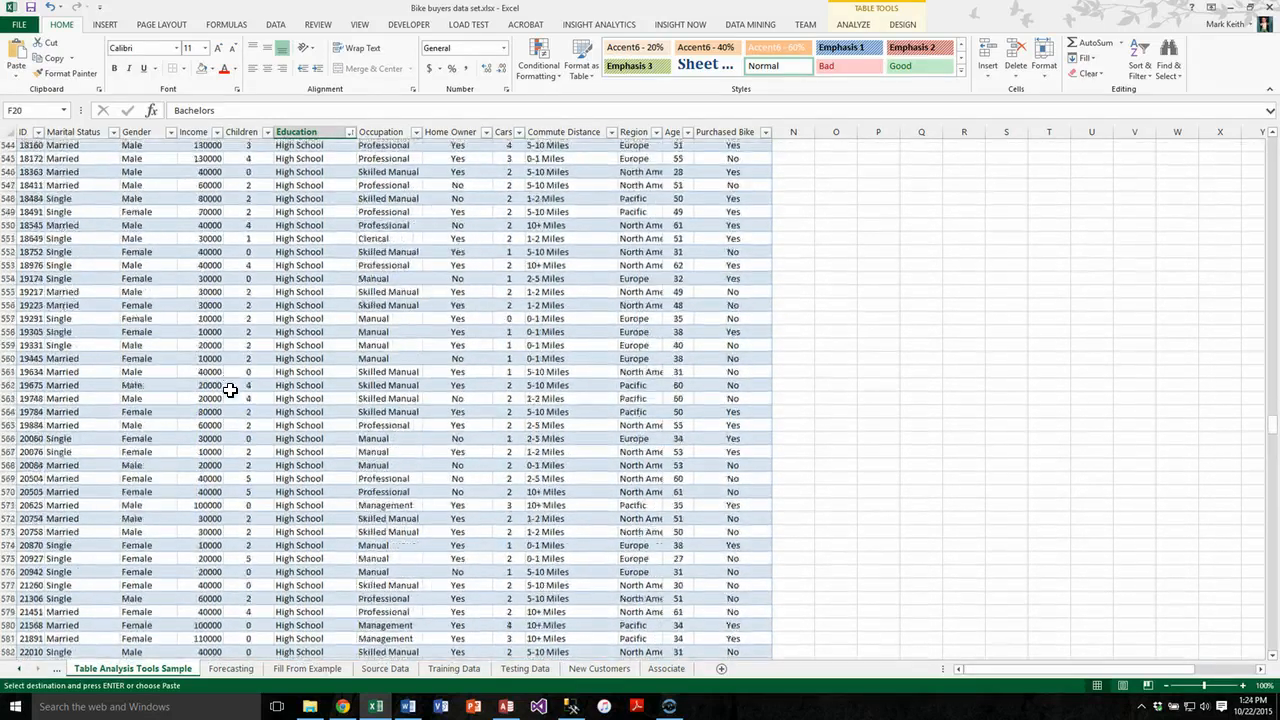
scroll(230, 390, "up", 15)
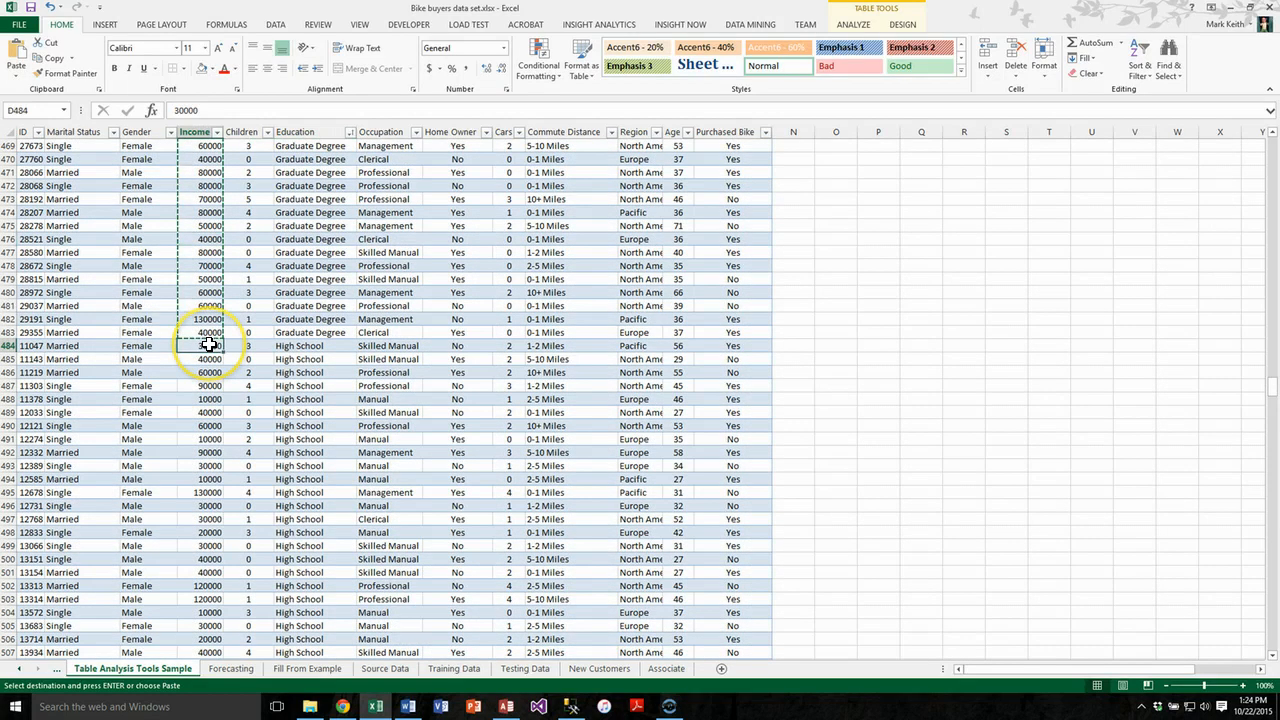
scroll(209, 345, "down", 20)
left_click_drag(209, 345, 209, 343)
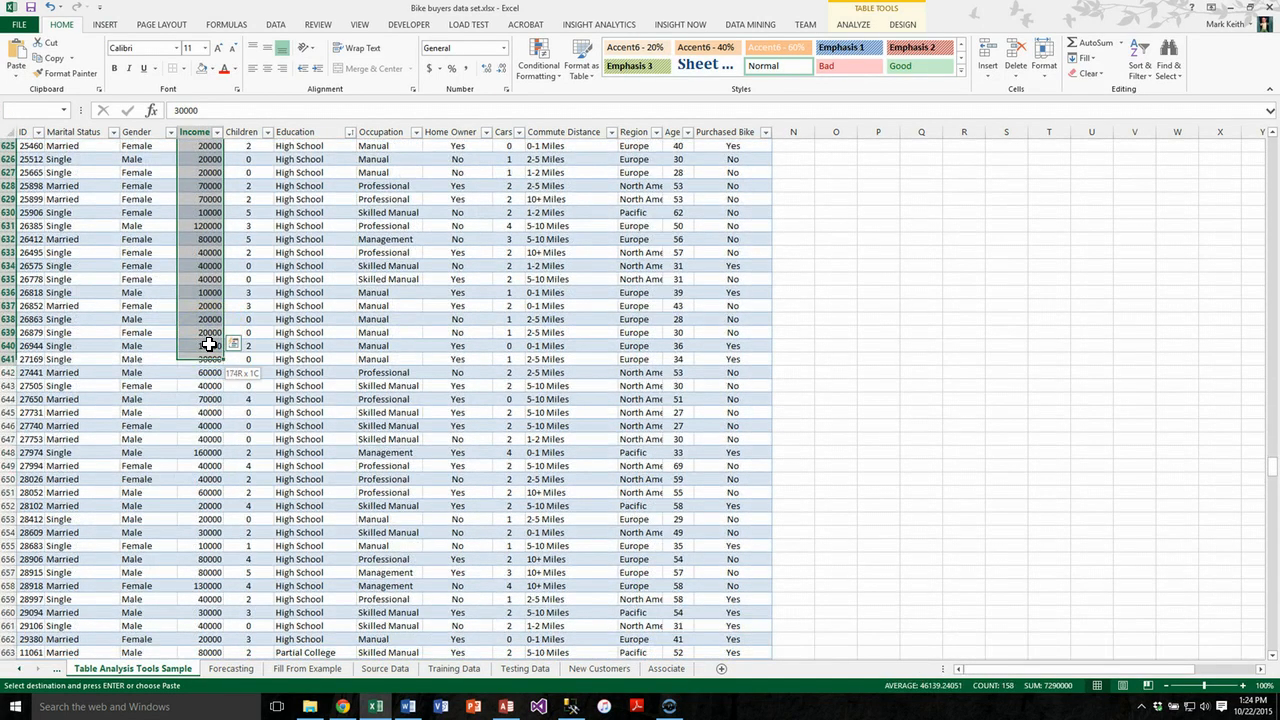
key("shift+Down")
key("shift+Down")
key("shift+Down")
key("shift+Down")
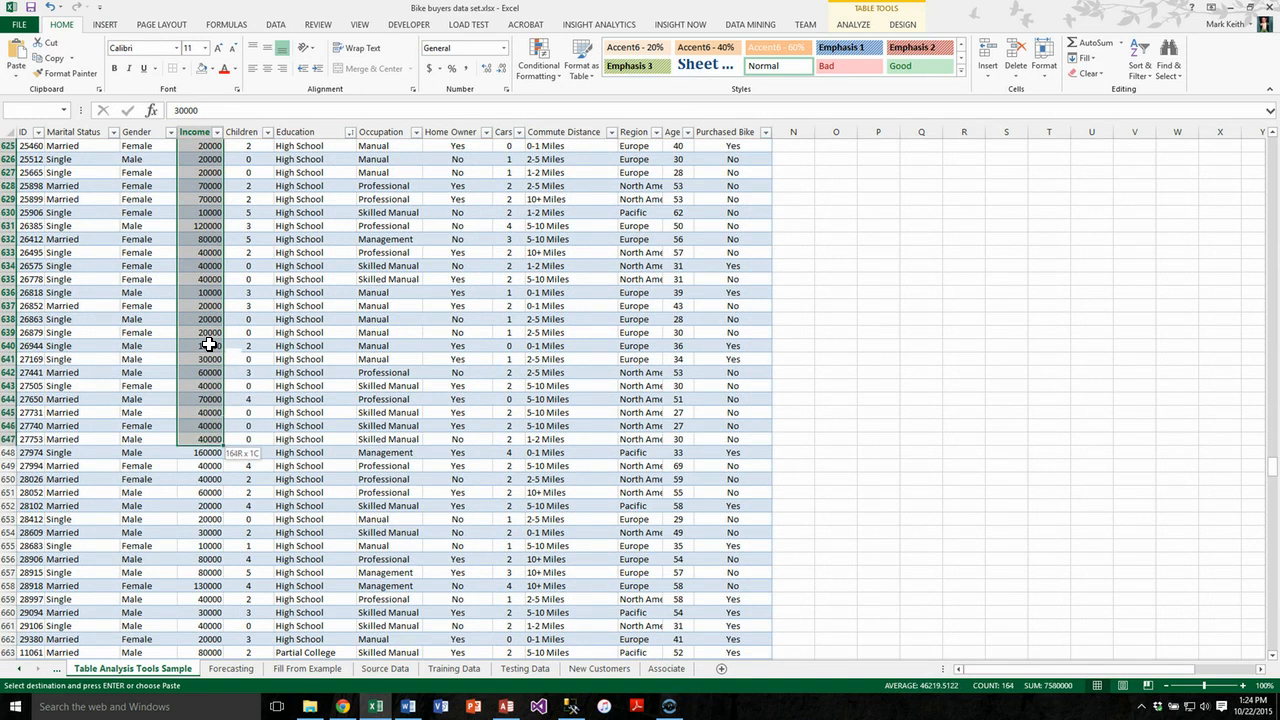
key("shift+Down")
key("shift+Down")
key("shift+Down")
key("shift+Down")
key("shift+Down")
key("shift+Down")
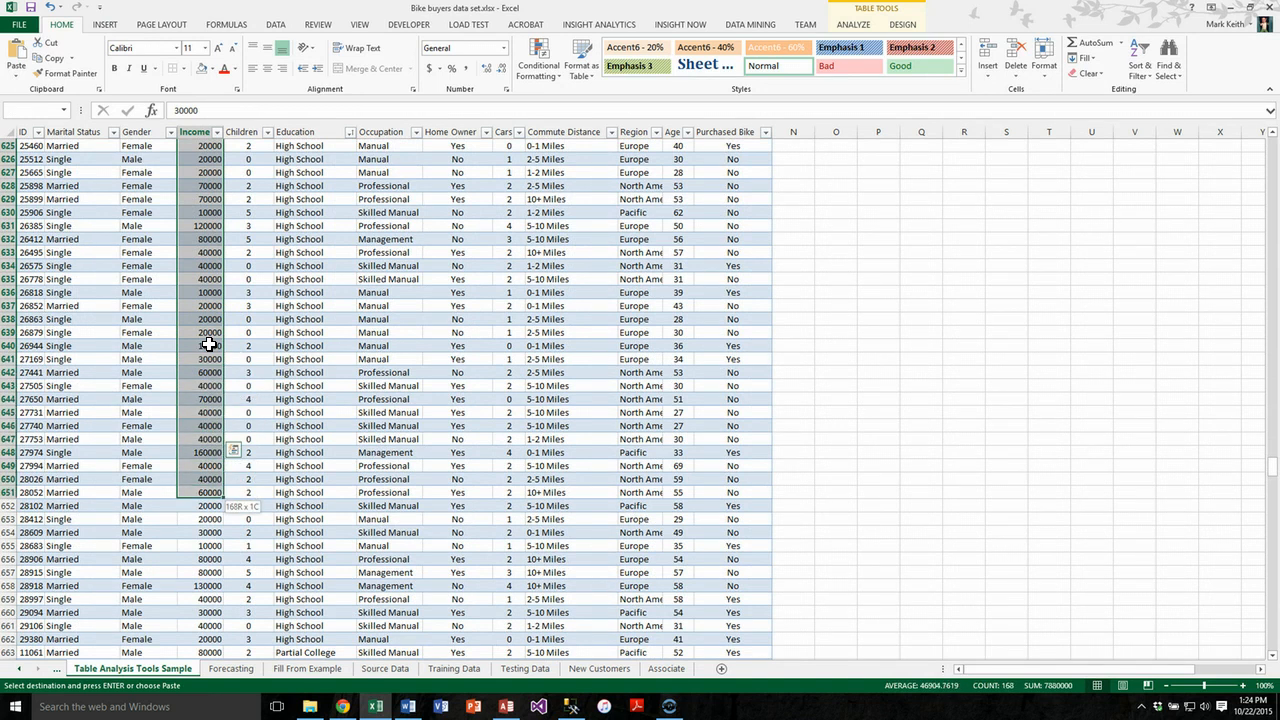
key("shift+Down")
key("shift+Down")
key("shift+Down")
key("shift+Down")
key("shift+Down")
key("shift+Down")
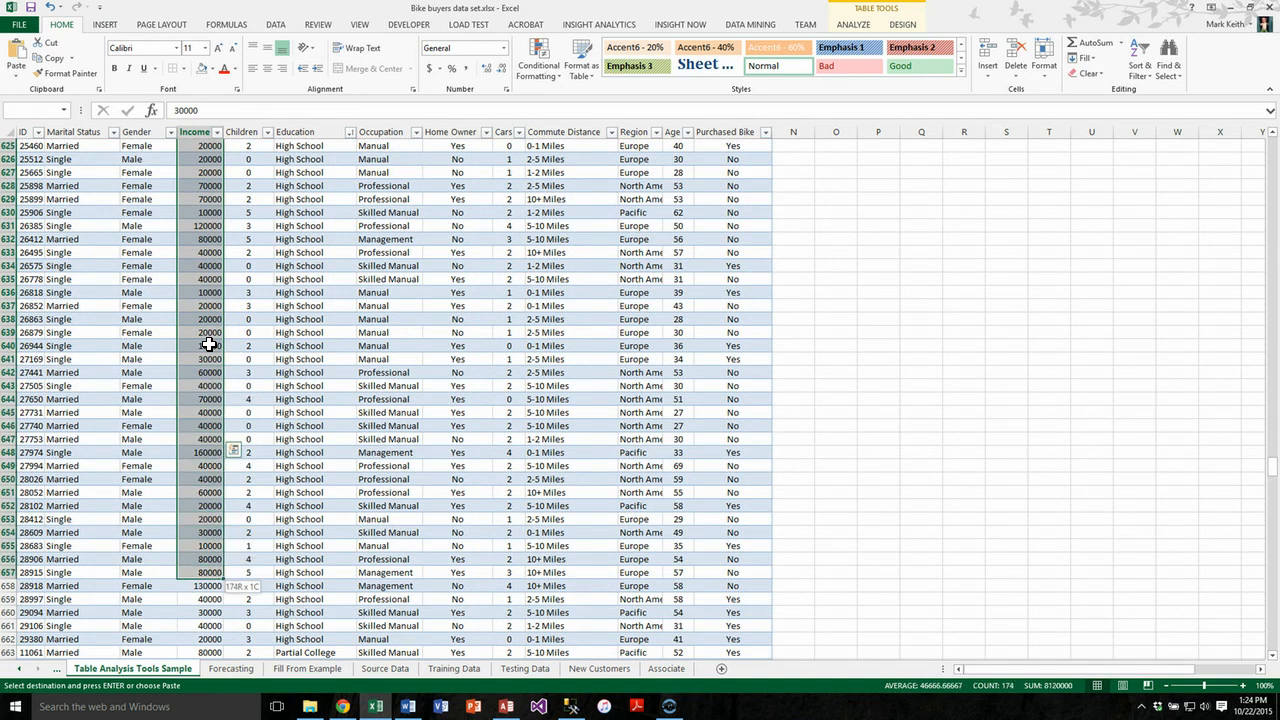
key("shift+Down")
key("shift+Down")
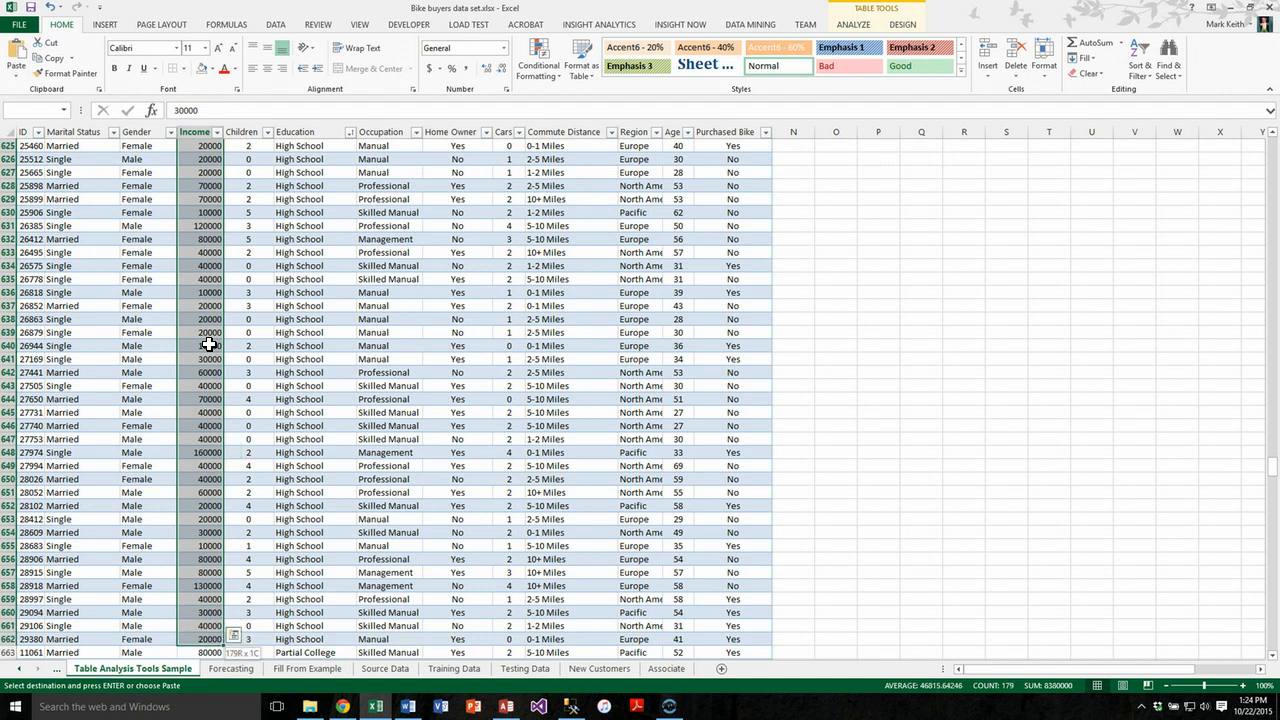
key("ctrl+c")
Step: Paste the copied High School incomes under the High School heading, starting at P2
key("ctrl+Right")
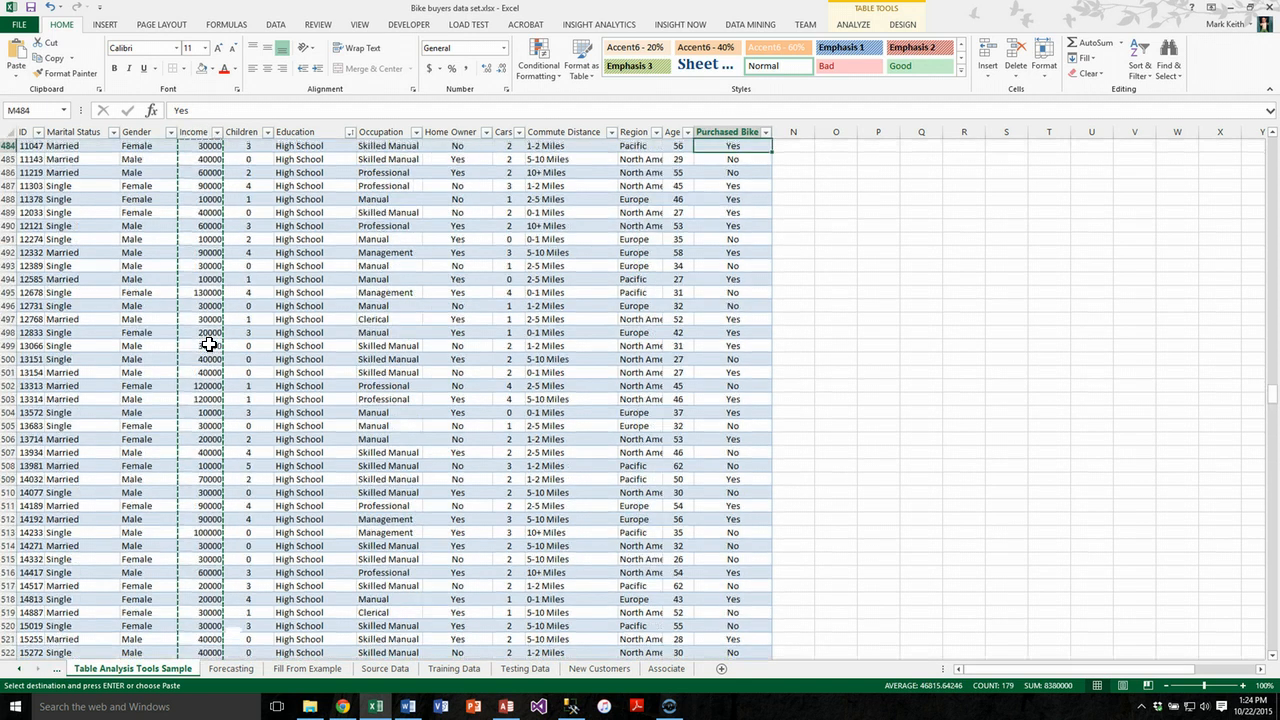
key("ctrl+Up")
key("ctrl+Right")
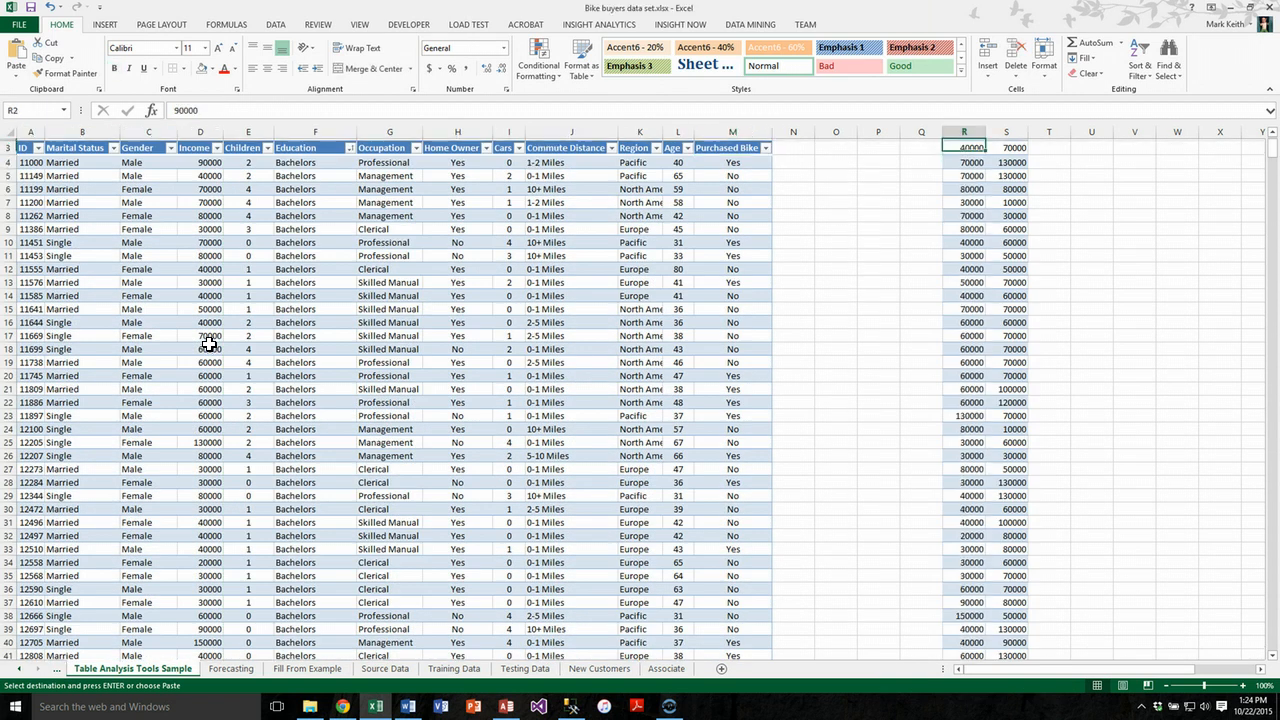
key("ctrl+Up")
key("Left")
key("Left")
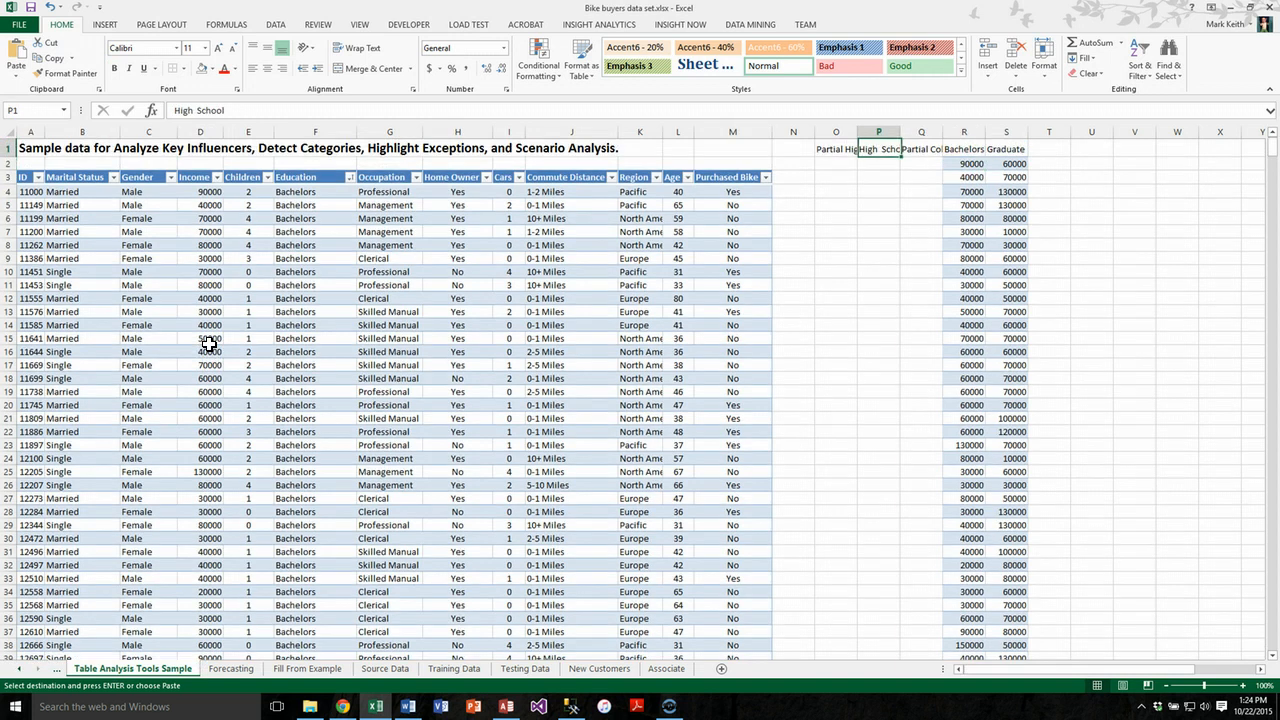
key("Down")
key("ctrl+v")
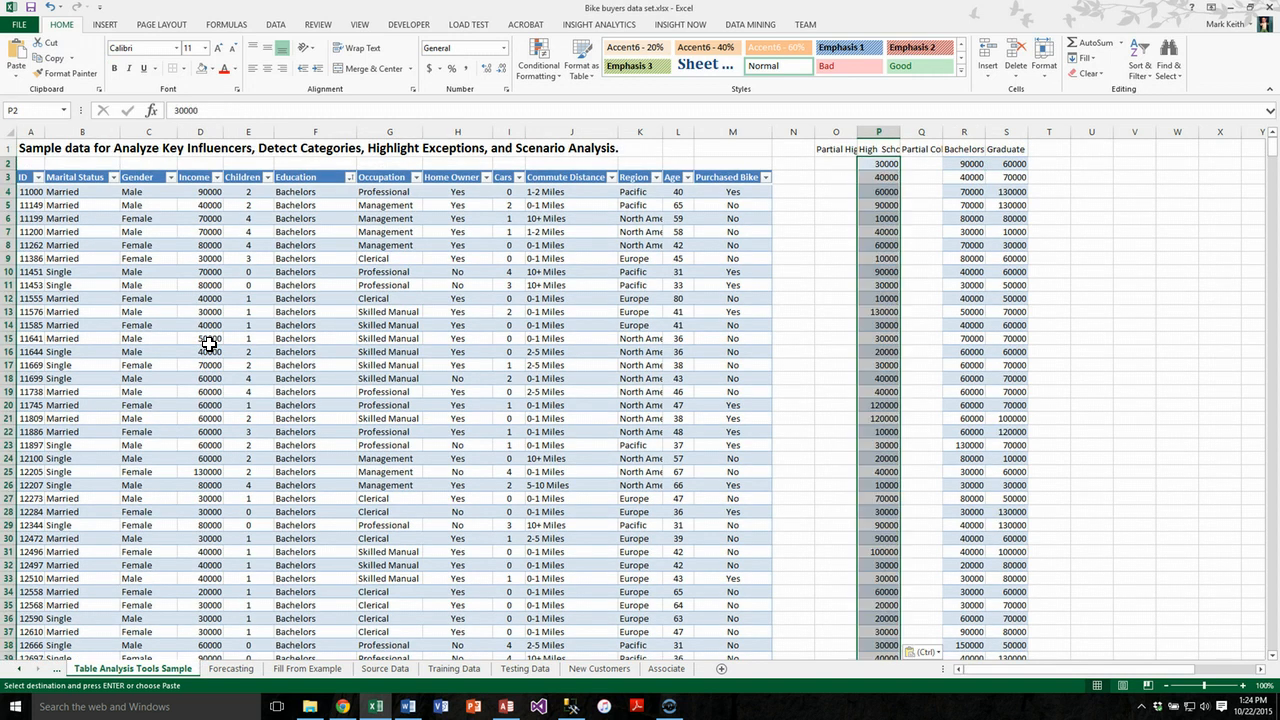
Step: Select the Income values of the Partial High School rows at the table's end, D928:D1003, for copying
key("Home")
key("Down")
key("ctrl+Down")
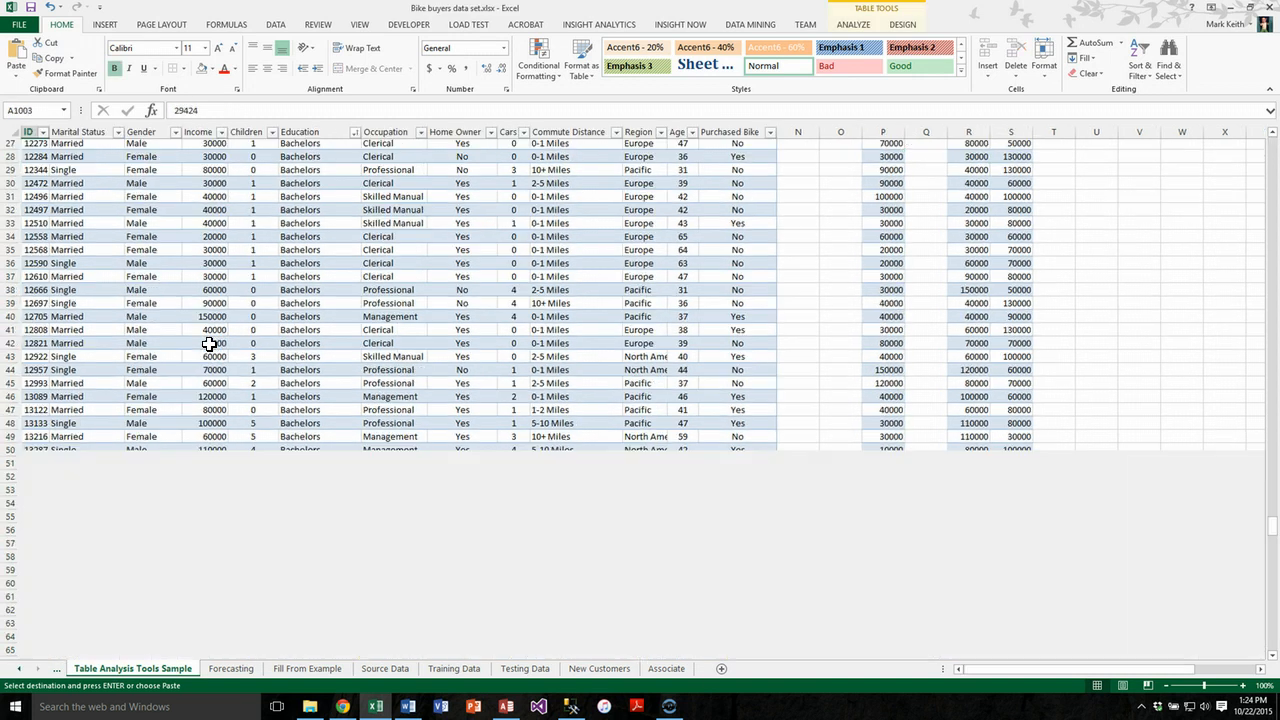
key("Right")
key("Right")
key("Right")
key("Right")
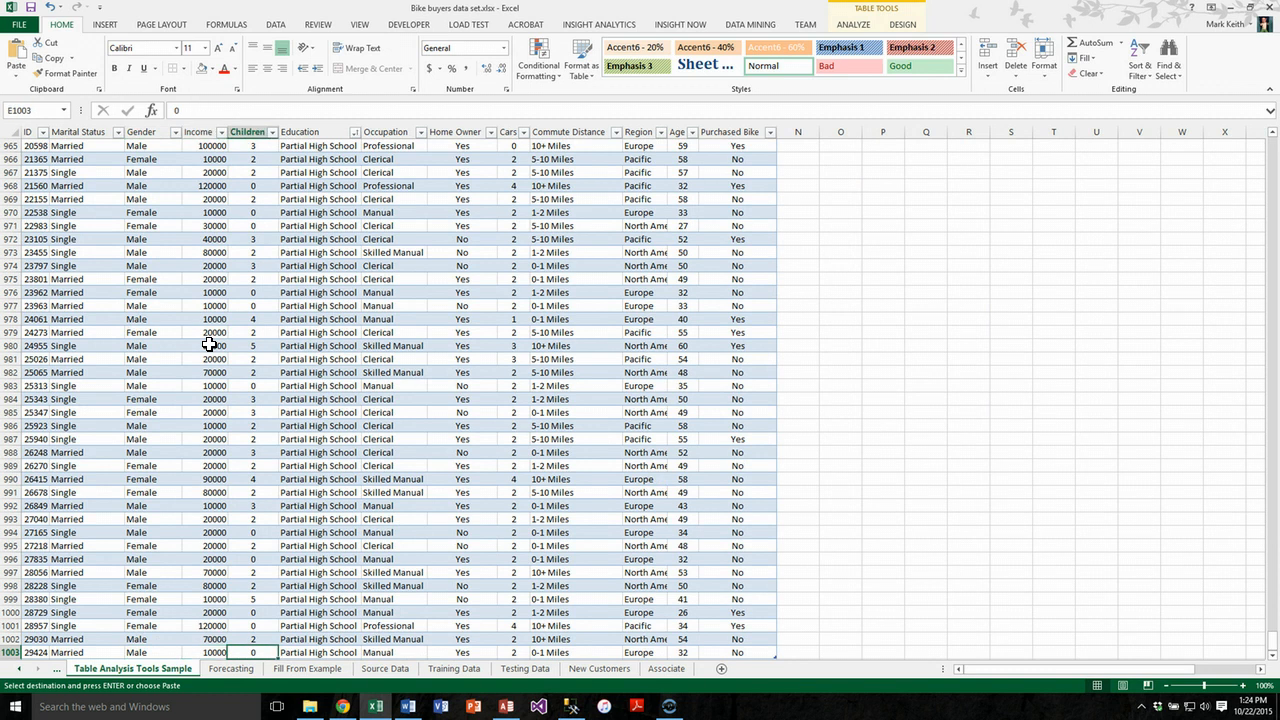
key("Left")
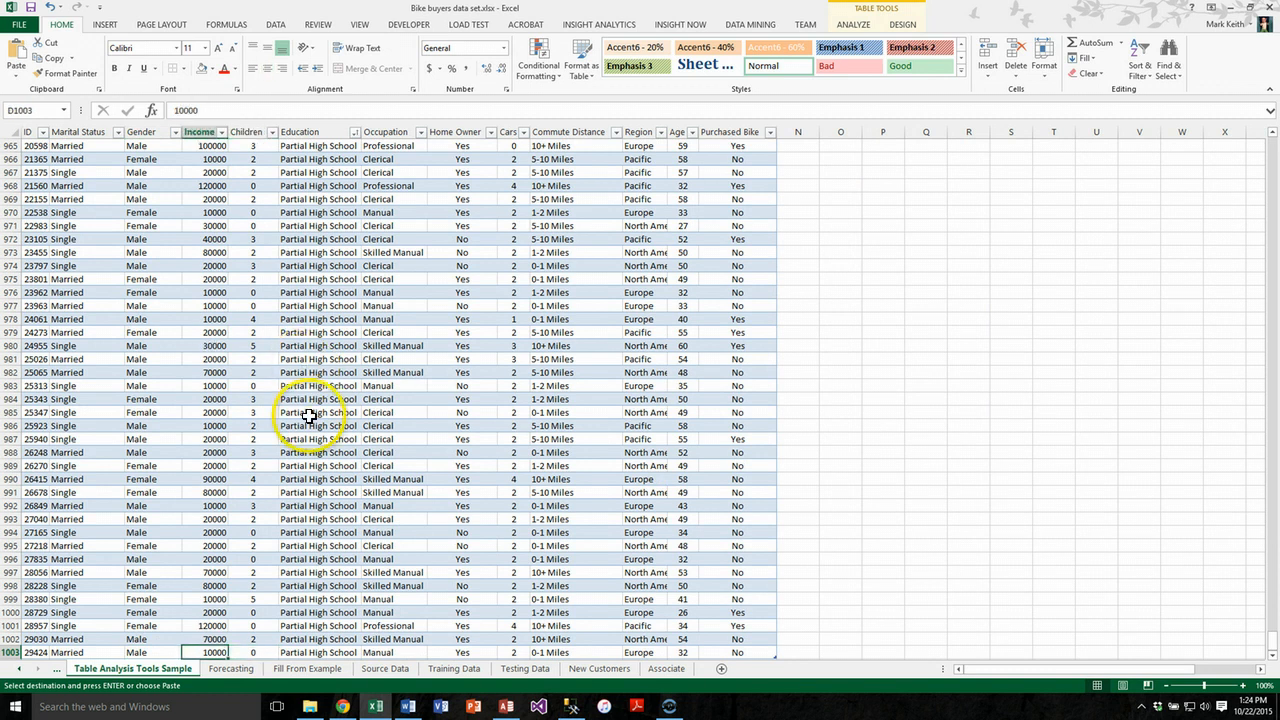
key("shift+Up")
key("shift+Up")
key("shift+Up")
key("shift+Up")
key("shift+Up")
key("shift+Up")
key("shift+Up")
key("shift+Up")
key("shift+Up")
key("shift+Up")
key("shift+Up")
key("shift+Up")
key("shift+Up")
key("shift+Up")
key("shift+Up")
key("shift+Up")
key("shift+Up")
key("shift+Up")
key("shift+Up")
key("shift+Up")
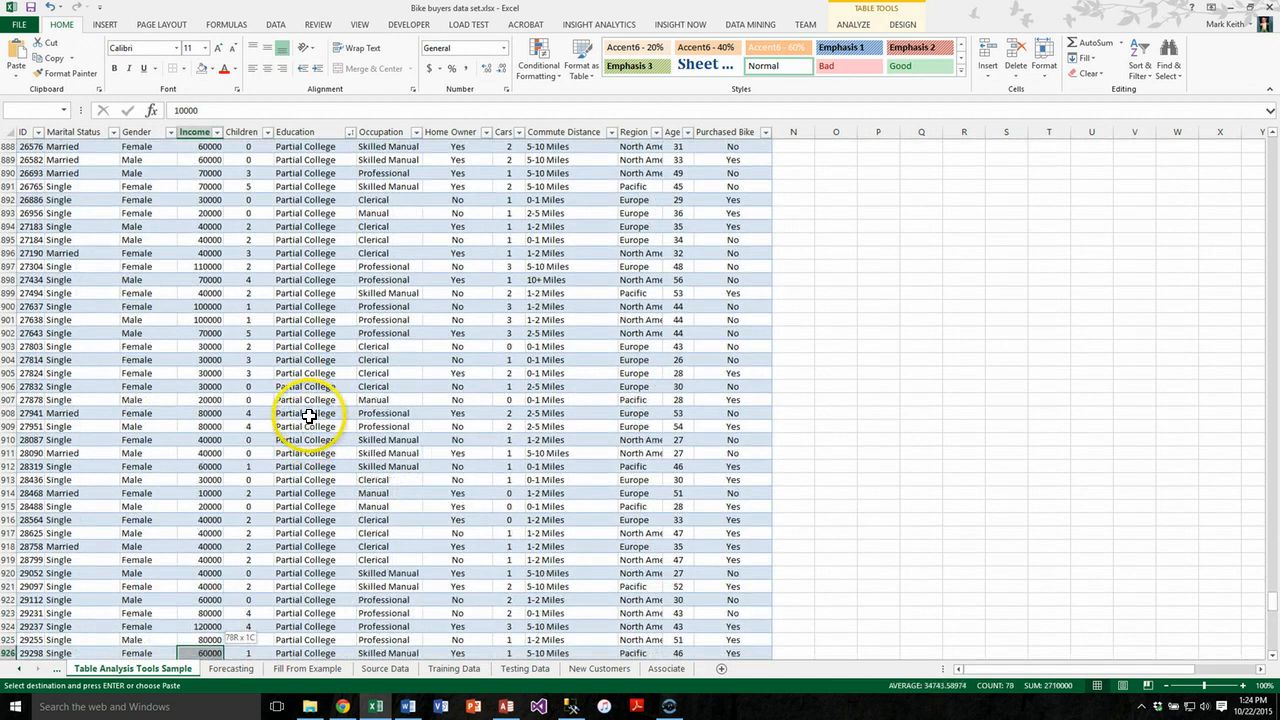
key("shift+Down")
key("shift+Down")
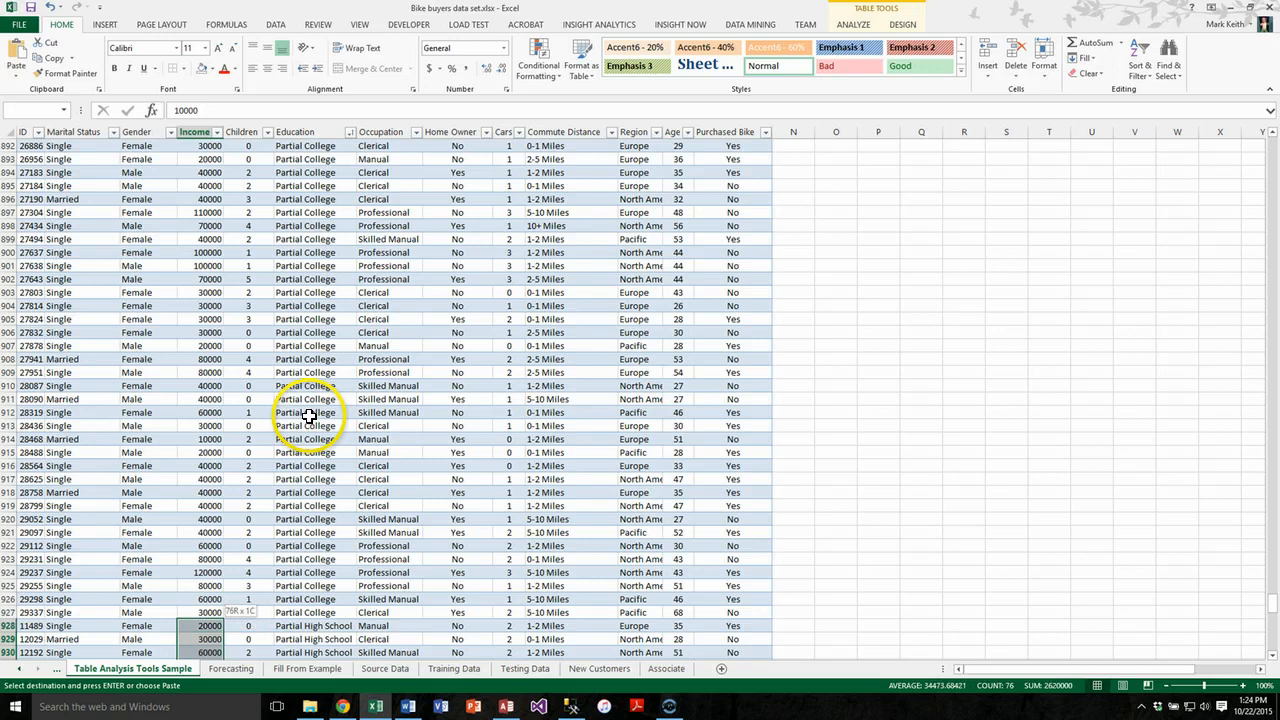
Step: Paste the Partial High School incomes under the Partial High School heading, starting at O2
key("ctrl+Up")
key("ctrl+Right")
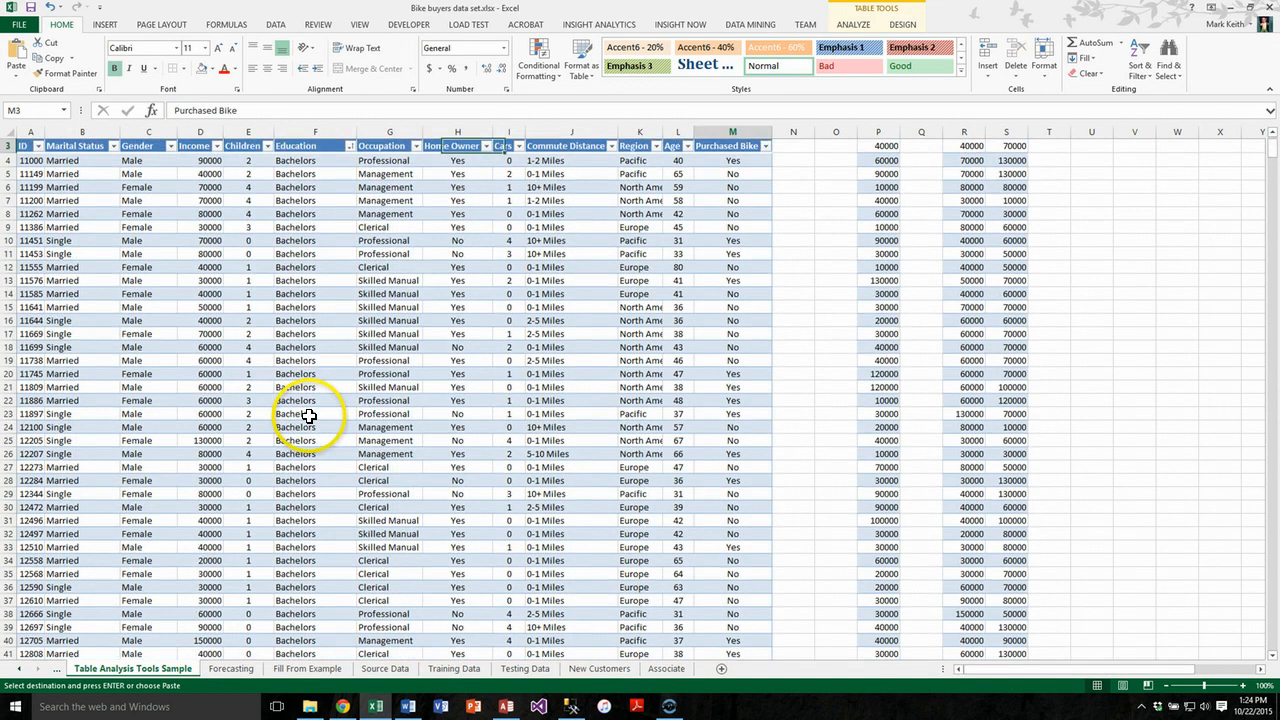
key("ctrl+Right")
key("ctrl+Up")
key("Left")
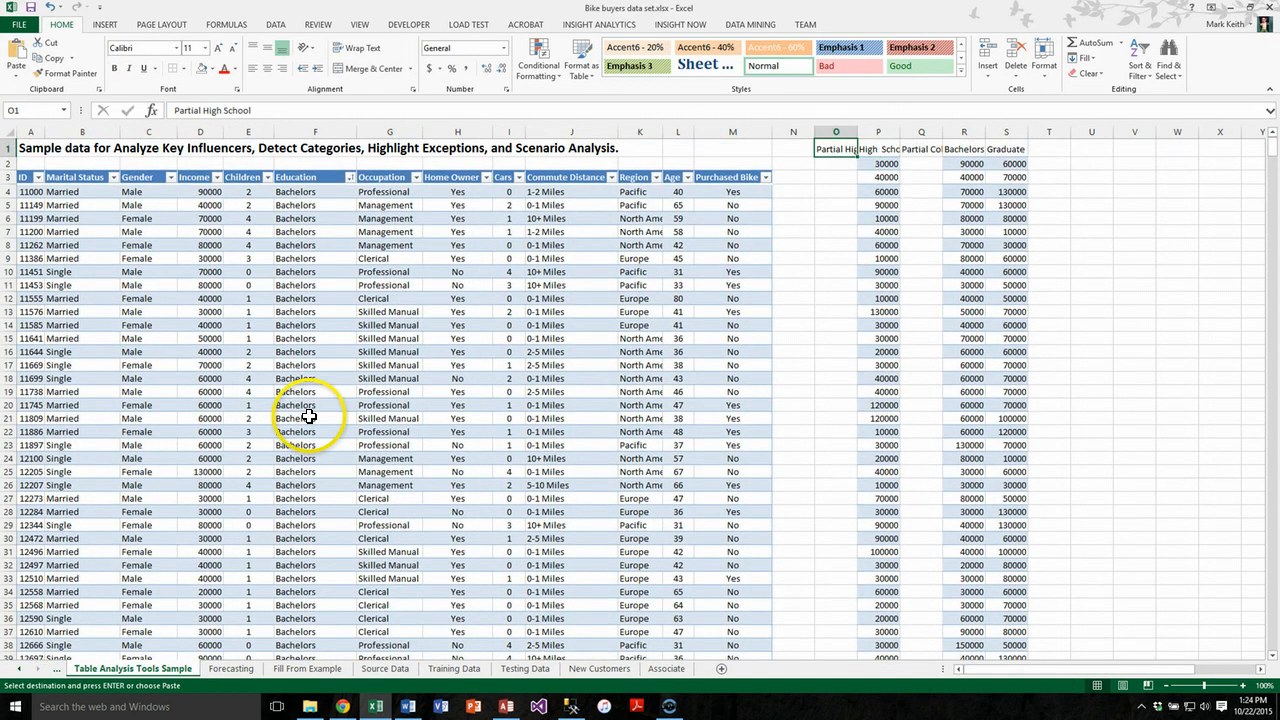
key("Down")
key("ctrl+v")
Step: Copy the Income values of the Partial College rows, D663:D927
key("ctrl+Left")
key("Down")
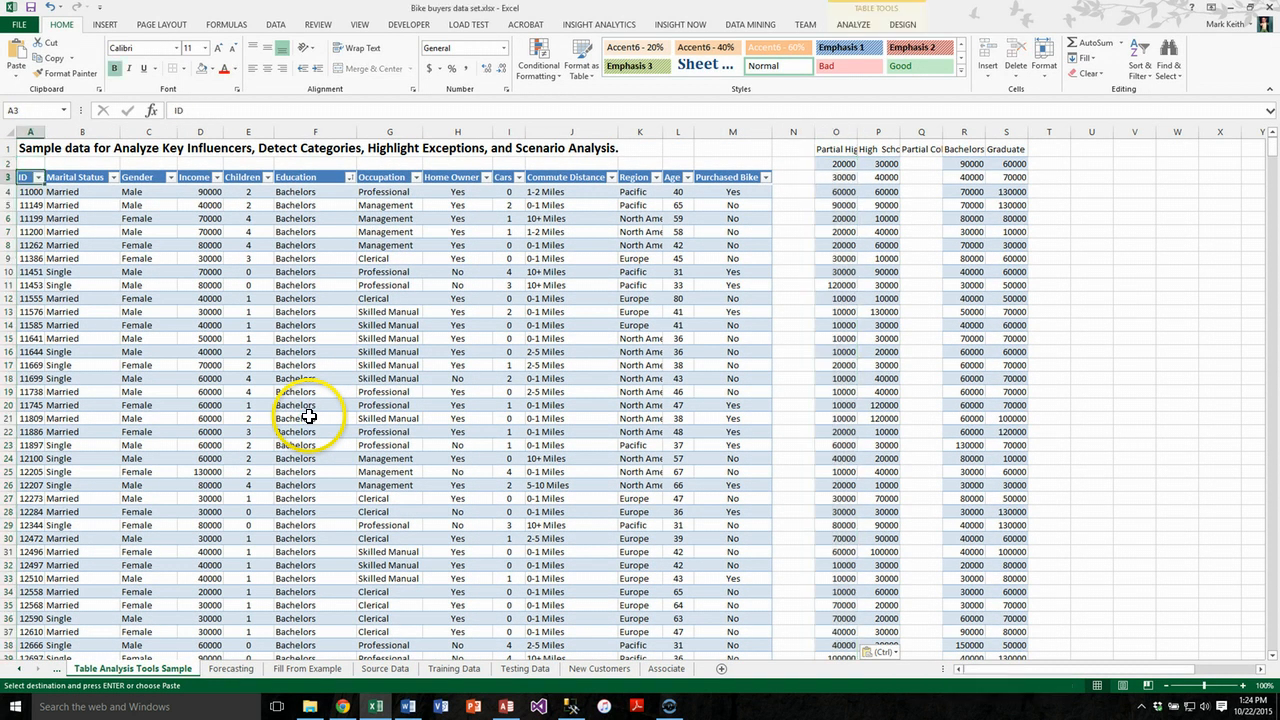
key("ctrl+Down")
key("Right")
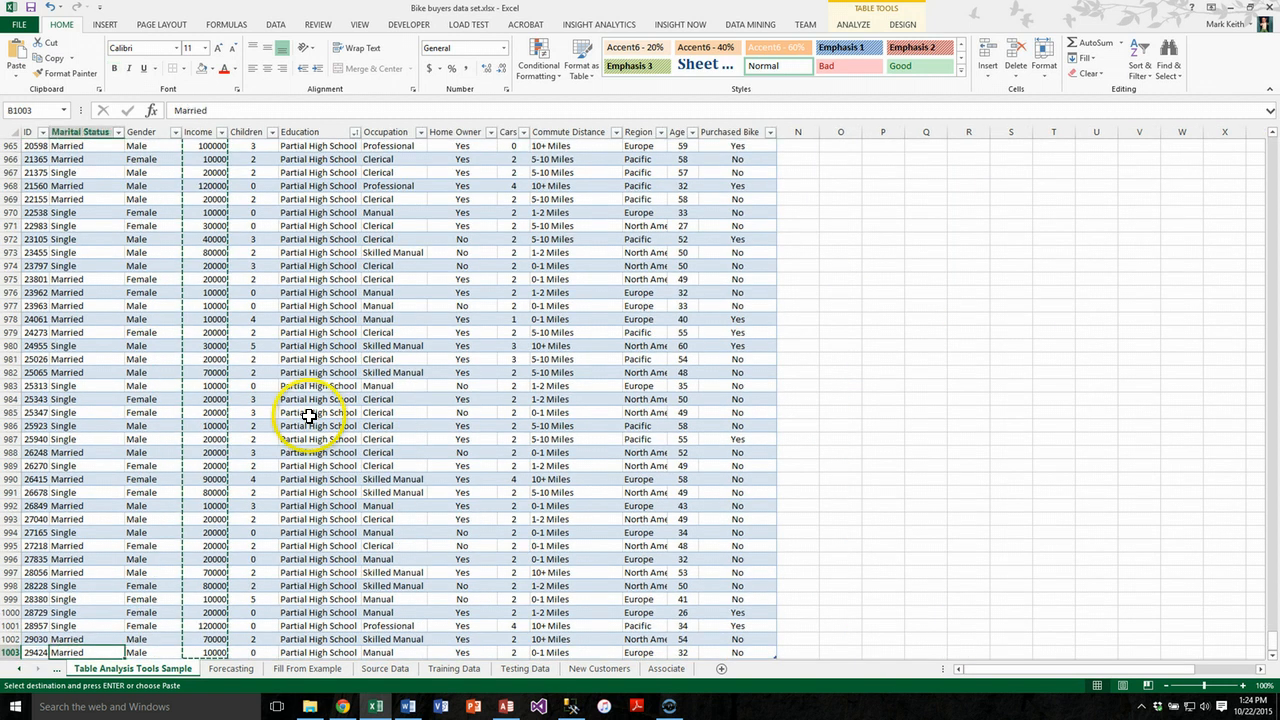
key("Right")
key("Right")
key("Right")
key("Page_Up")
key("Page_Up")
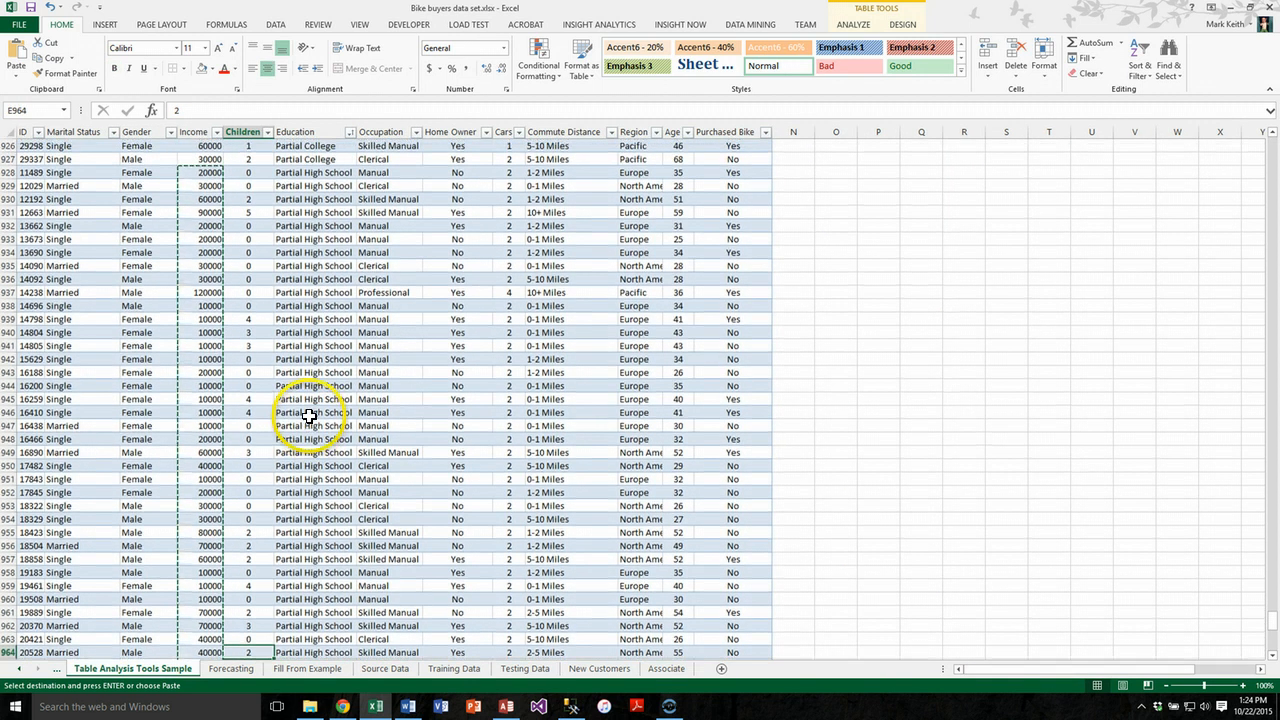
key("Page_Down")
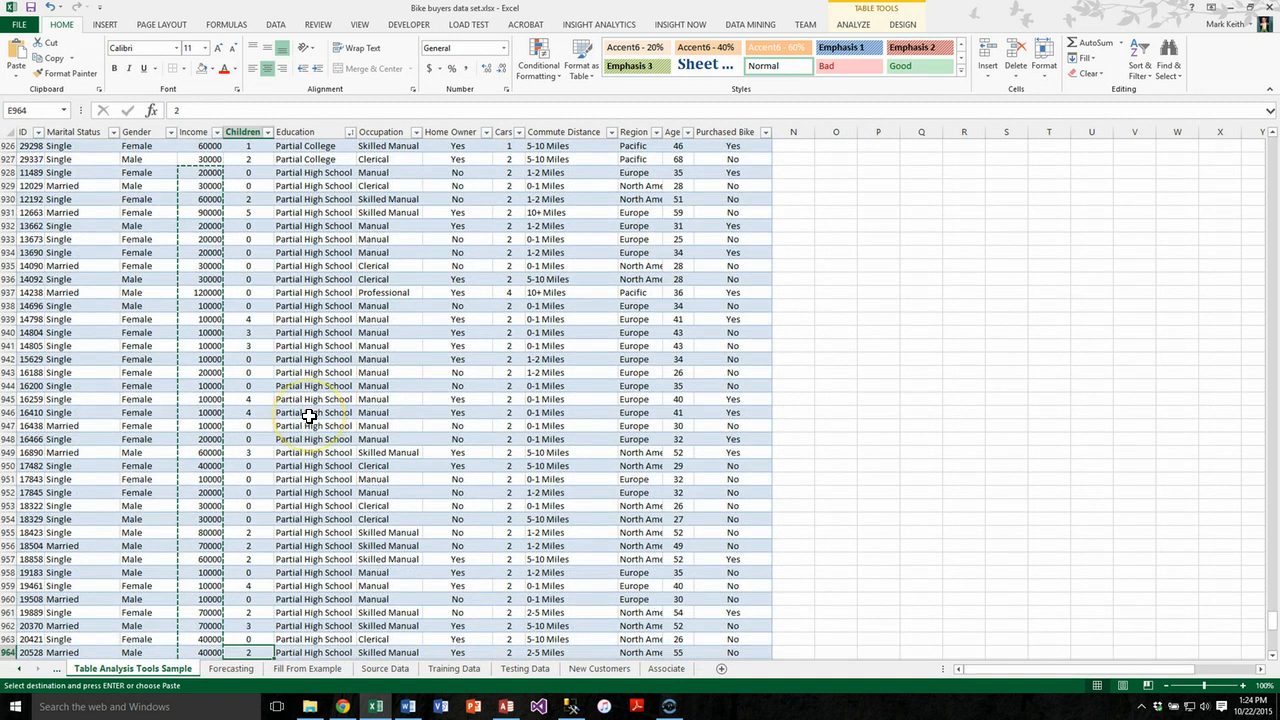
left_click(210, 158)
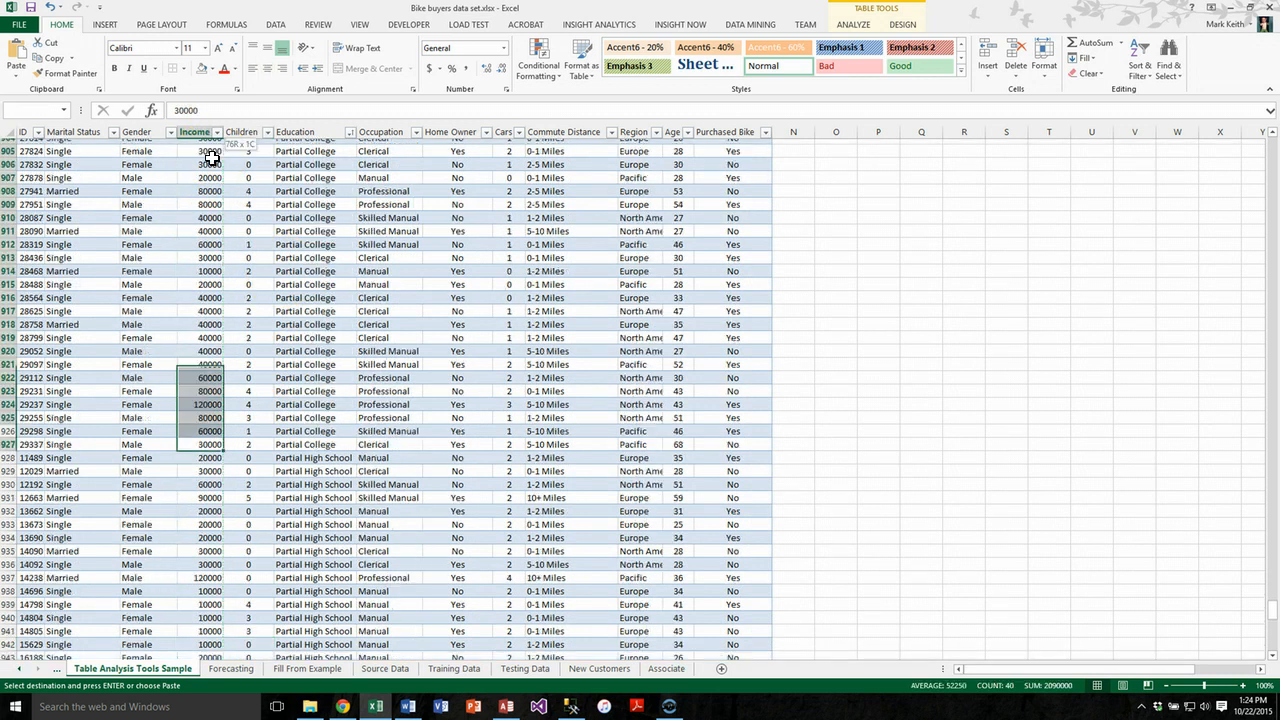
left_click_drag(213, 158, 213, 158)
key("ctrl+c")
Step: Paste the copied Partial College incomes under the Partial College heading, starting at Q2
key("ctrl+End")
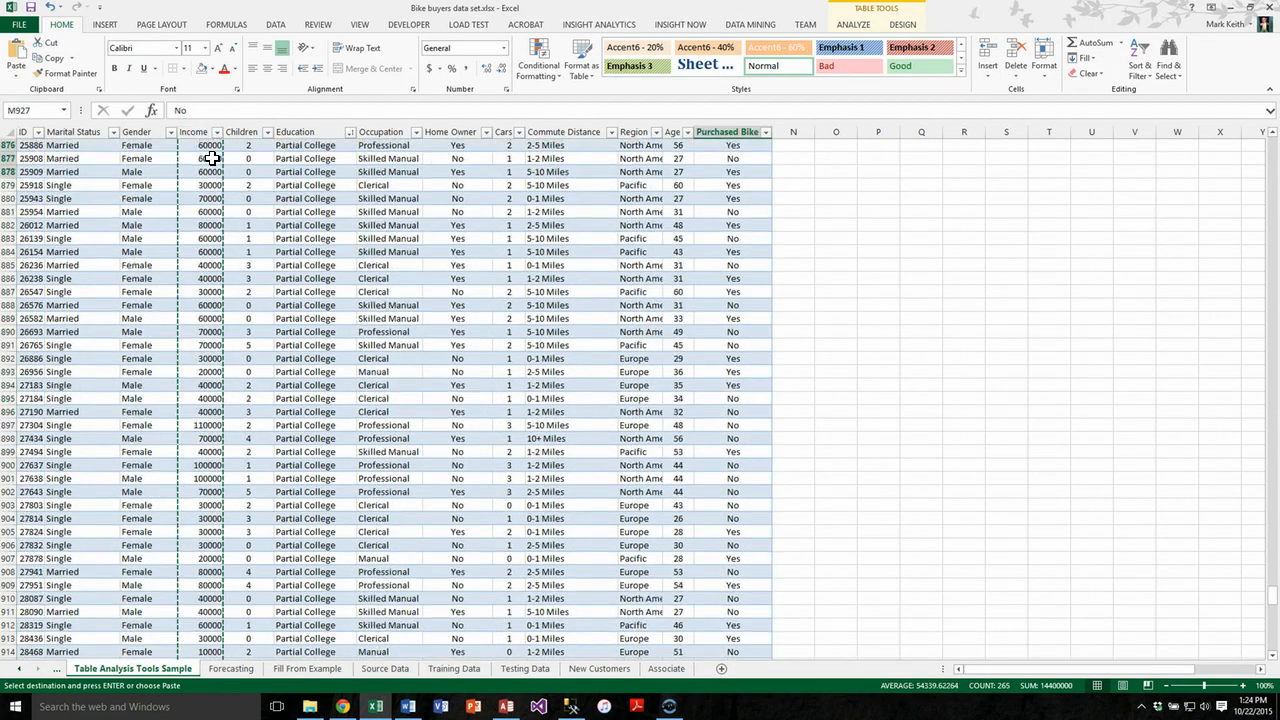
key("ctrl+Up")
key("Up")
key("Up")
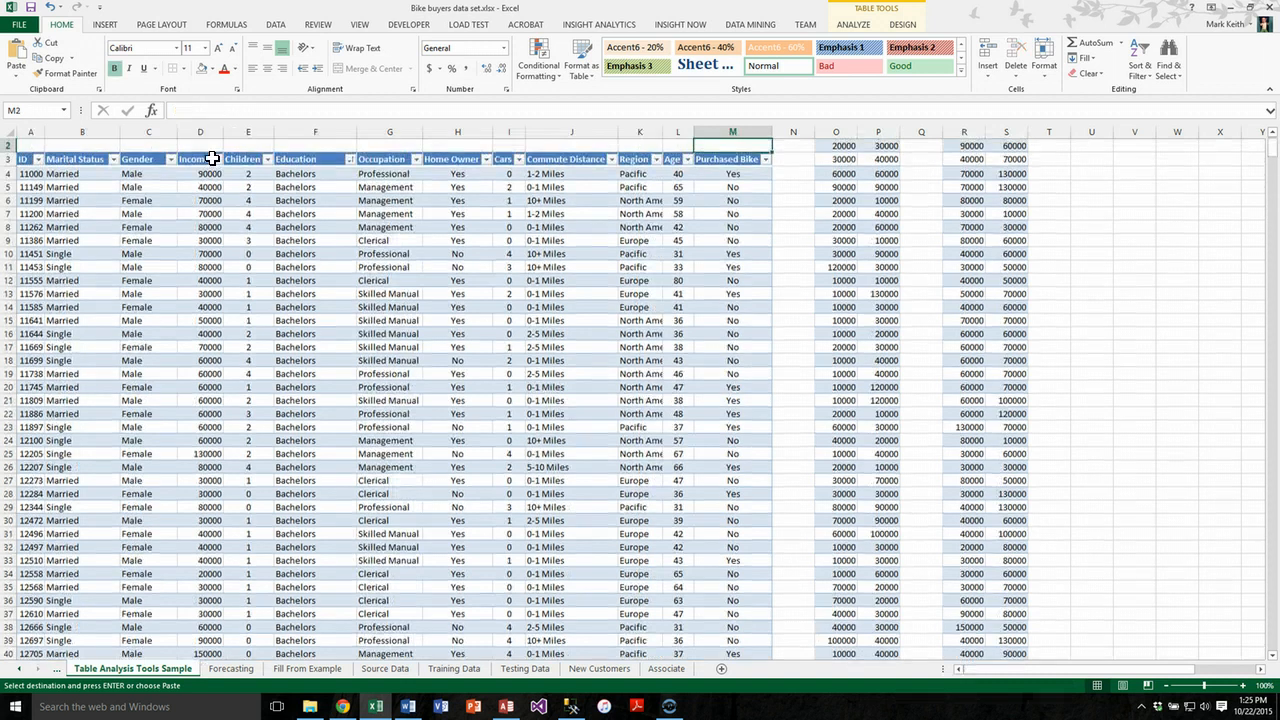
key("Right")
key("Right")
key("Right")
key("Right")
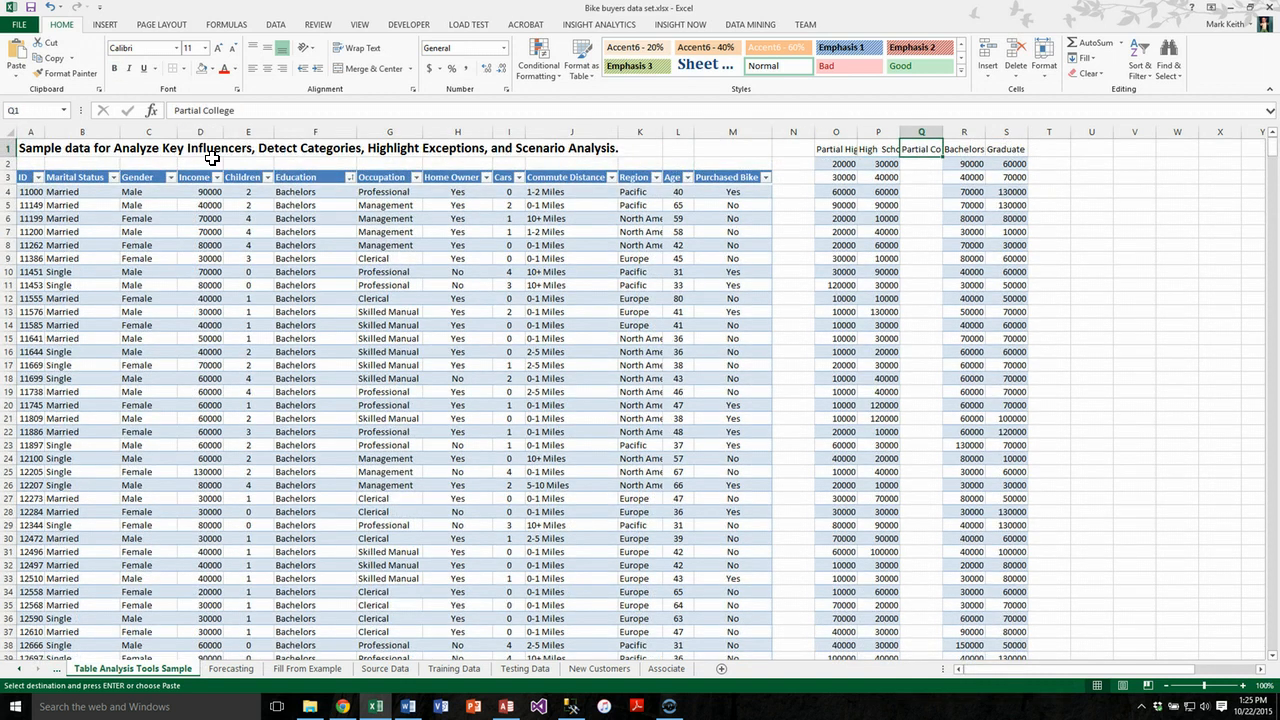
key("Down")
key("ctrl+v")
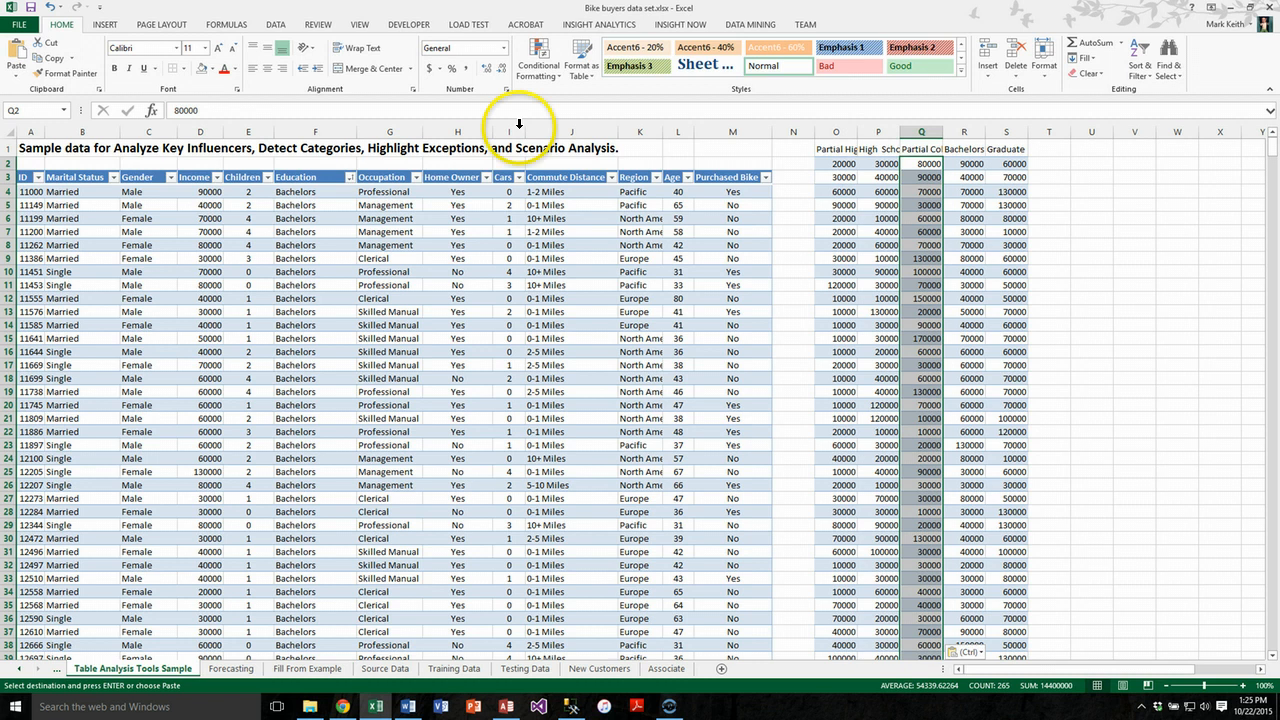
Step: Make the education headings in O1:S1 bold and autofit the widths of columns O to S
left_click_drag(836, 148, 1000, 145)
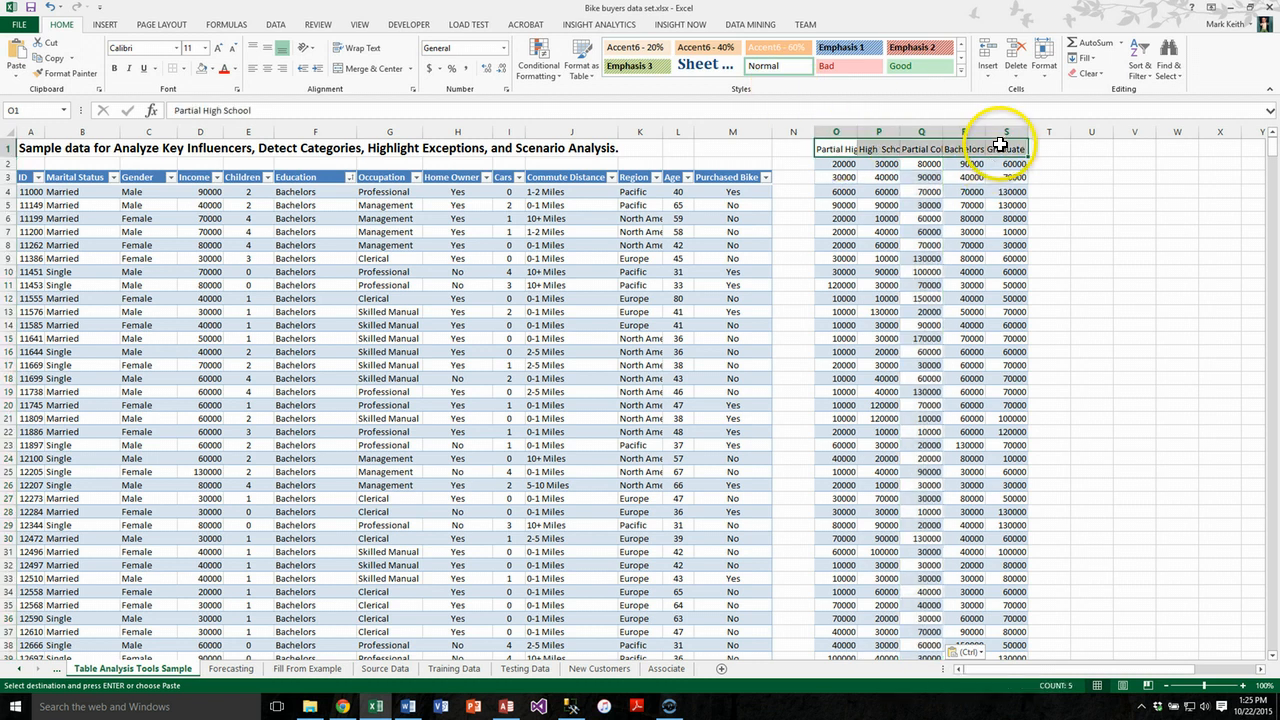
key("ctrl+b")
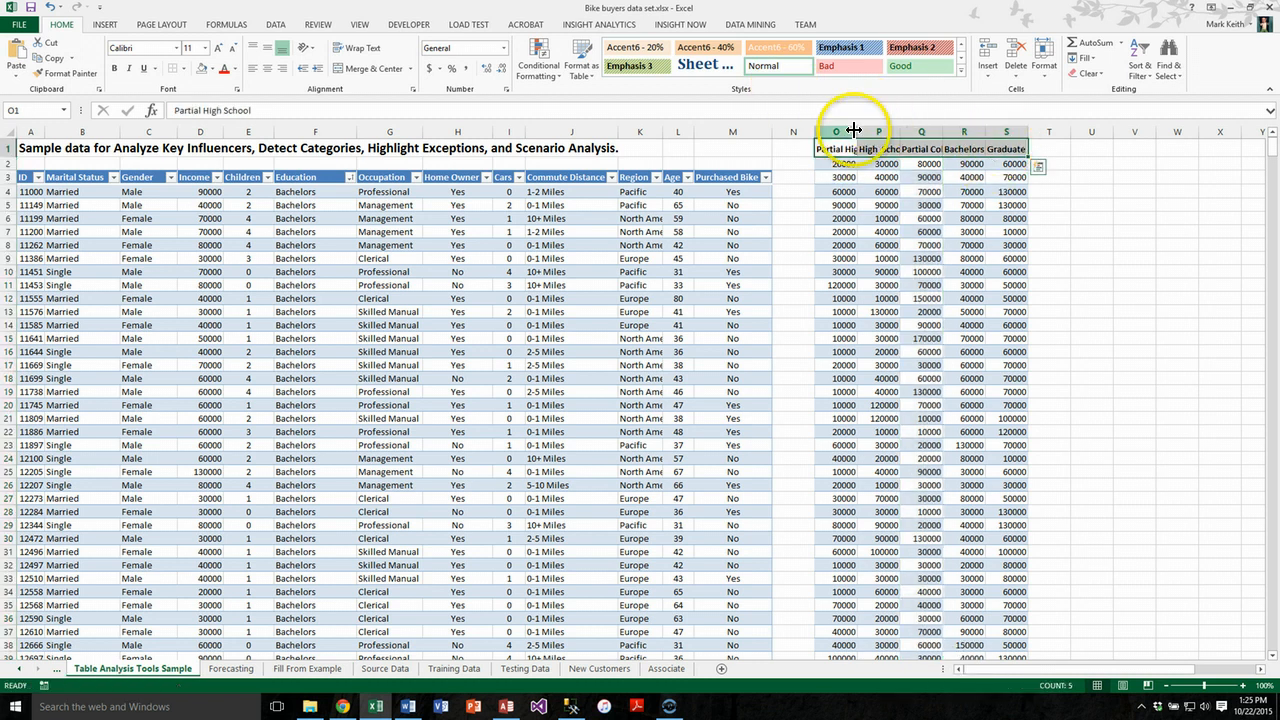
double_click(856, 131)
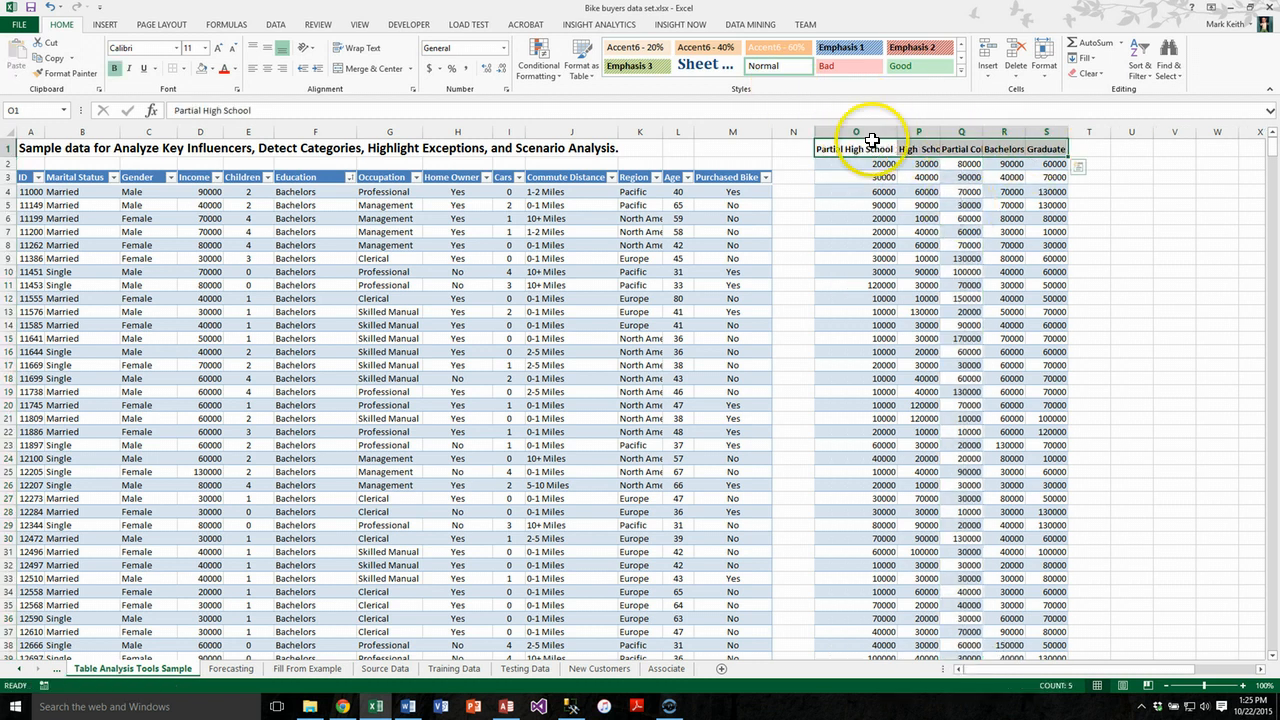
left_click(1045, 131, "shift")
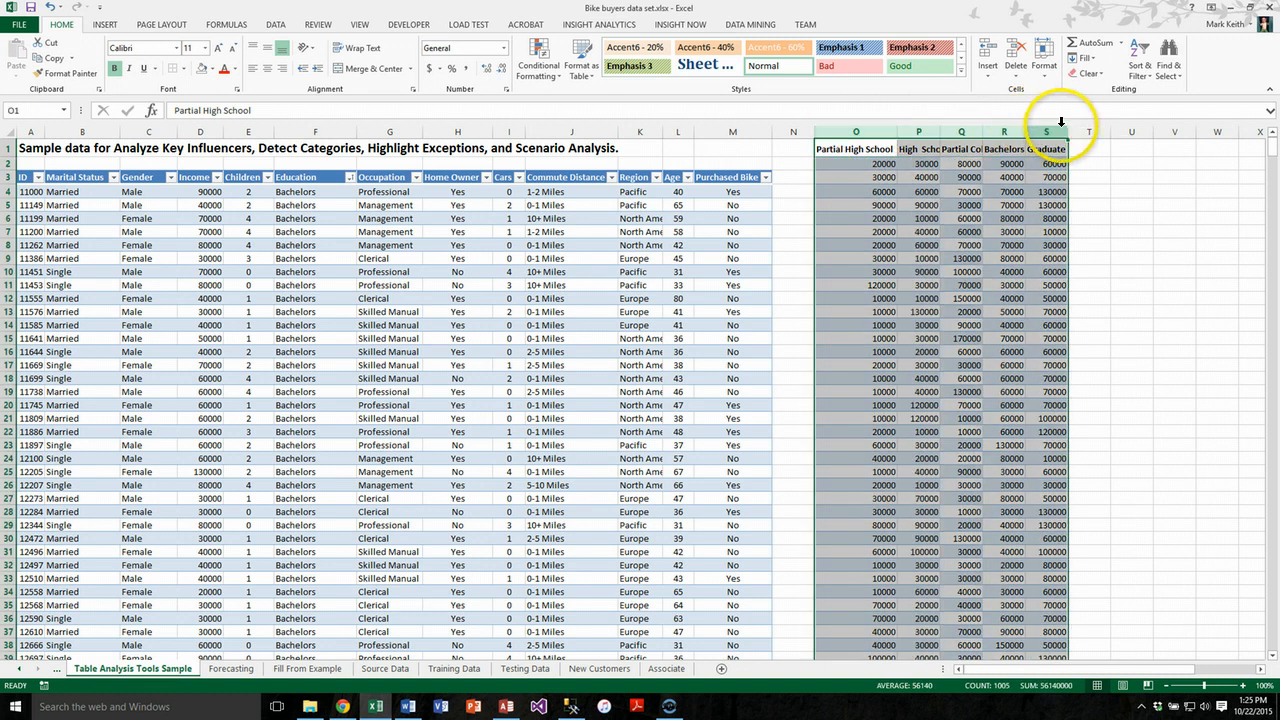
double_click(1068, 131)
left_click(992, 177)
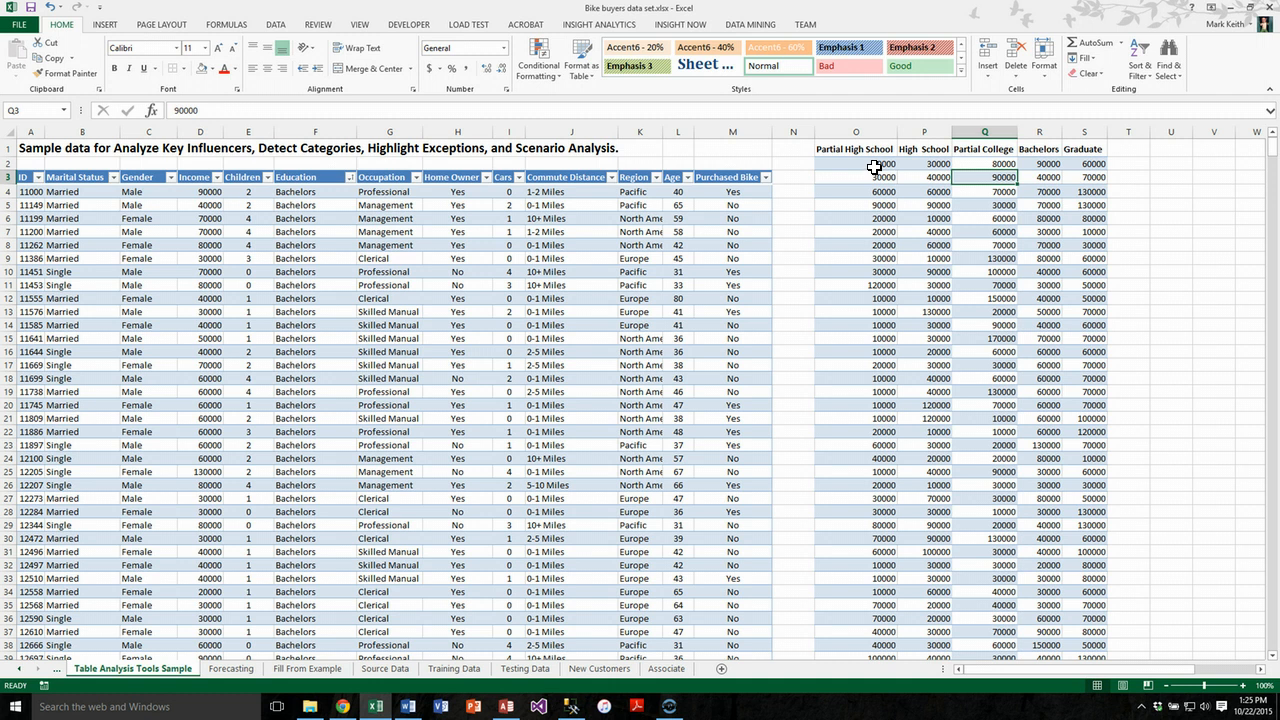
Step: Move the whole block of income values under the O1:S1 headings down from row 2 to start at row 20
left_click_drag(874, 167, 1086, 163)
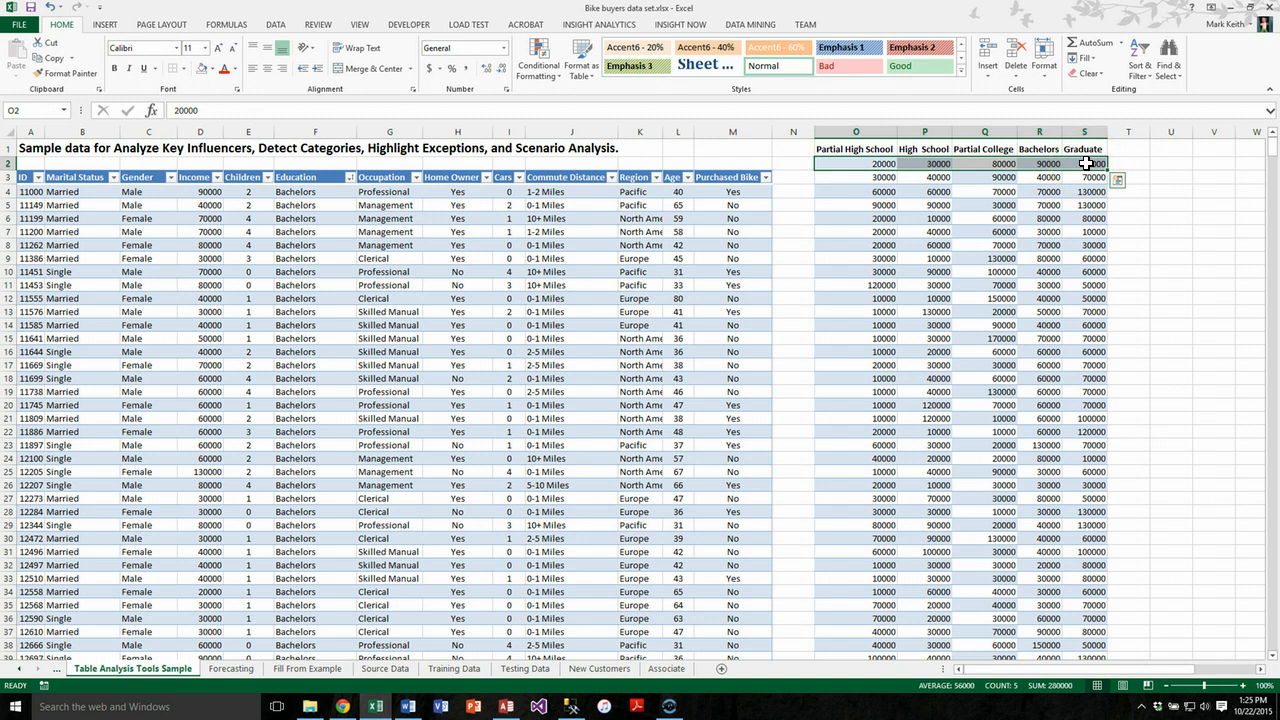
key("shift+Page_Down")
key("shift+Page_Down")
key("shift+Page_Down")
key("shift+Page_Down")
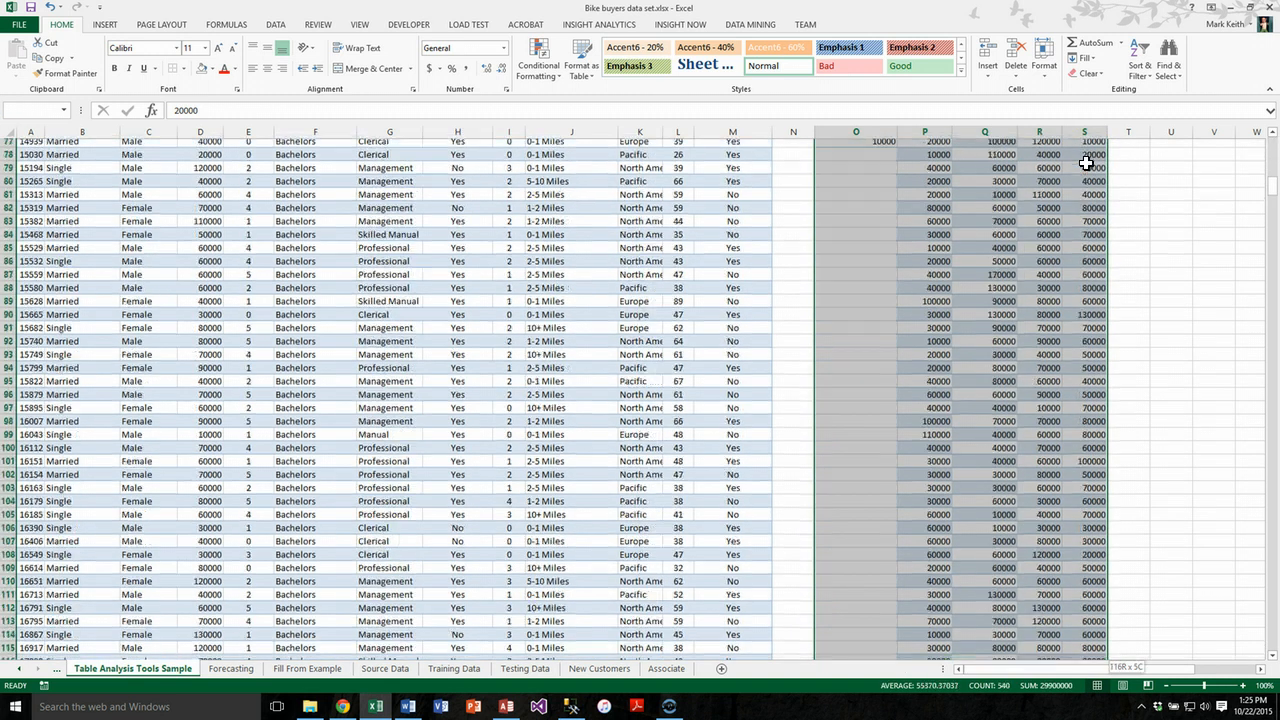
key("shift+Page_Down")
key("shift+Page_Down")
key("shift+Page_Down")
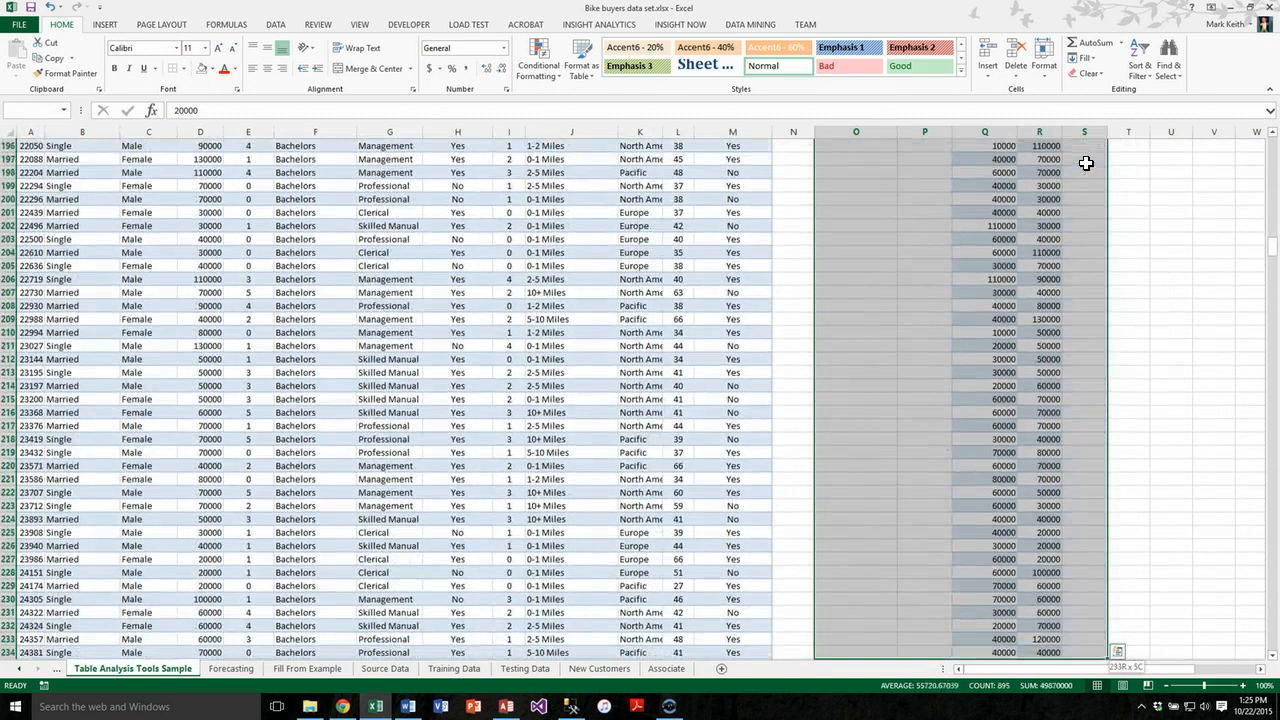
key("shift+Page_Down")
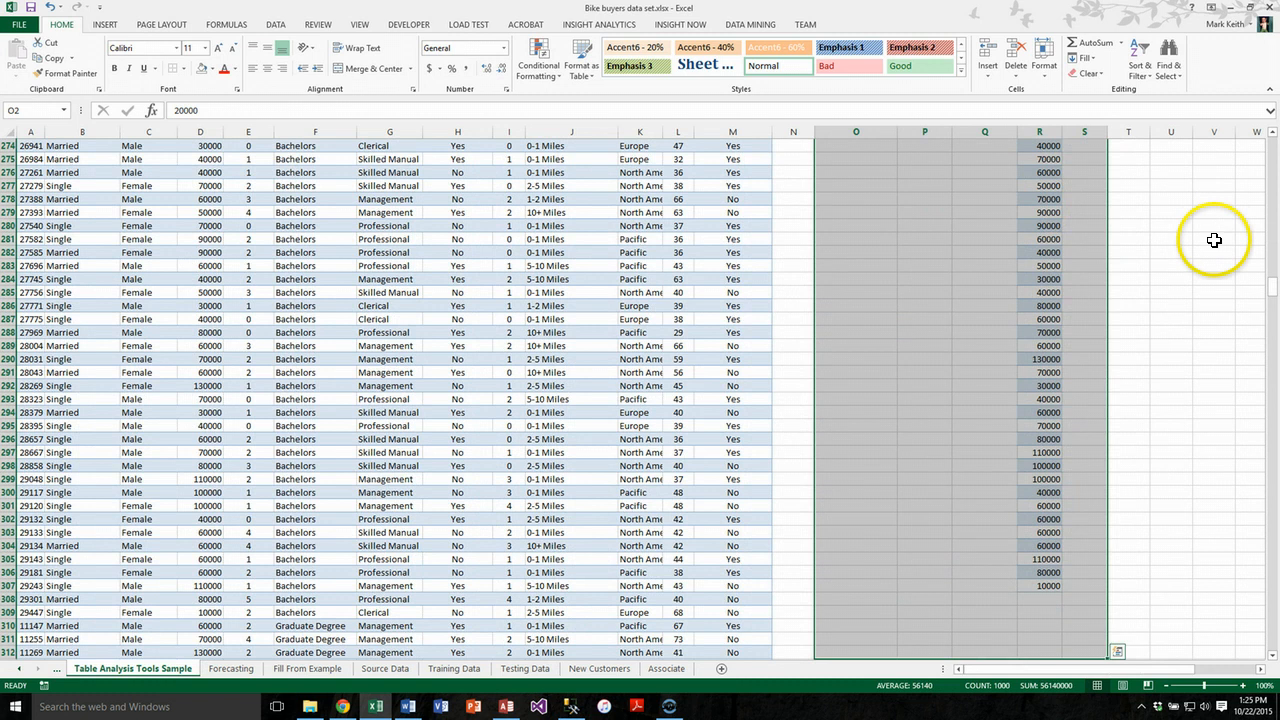
left_click_drag(1273, 297, 1258, 143)
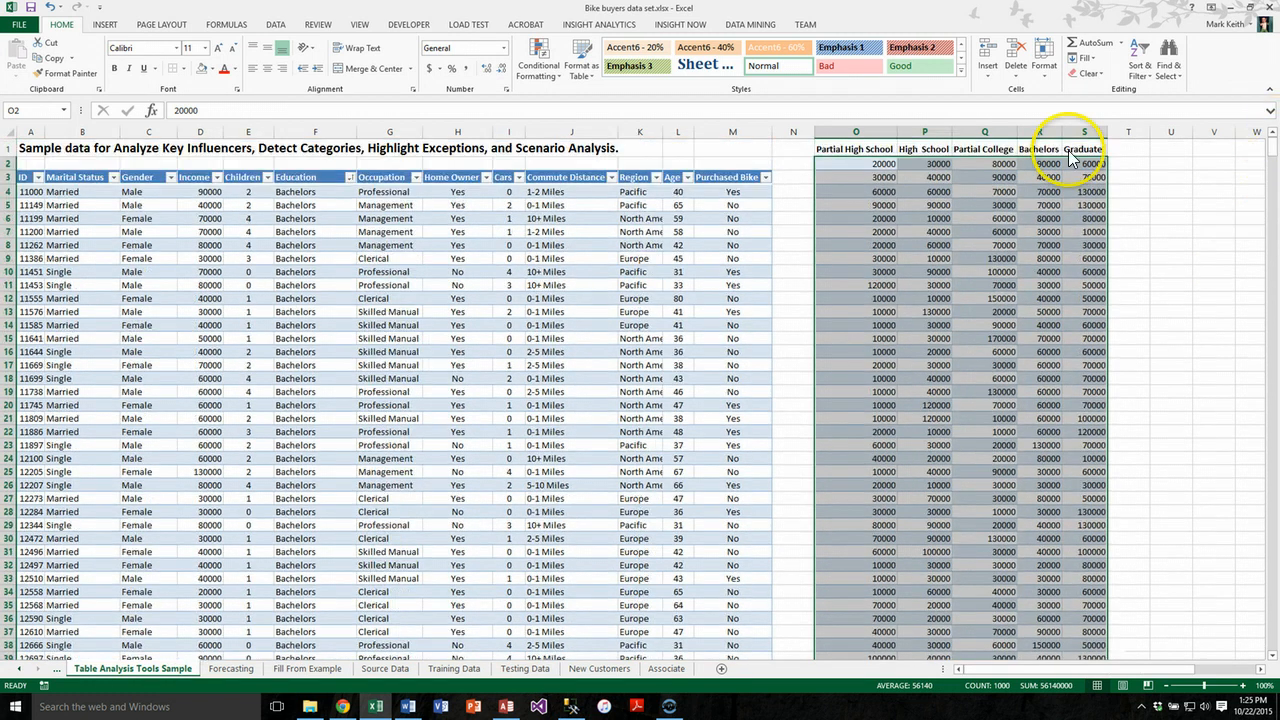
left_click_drag(1040, 160, 1030, 402)
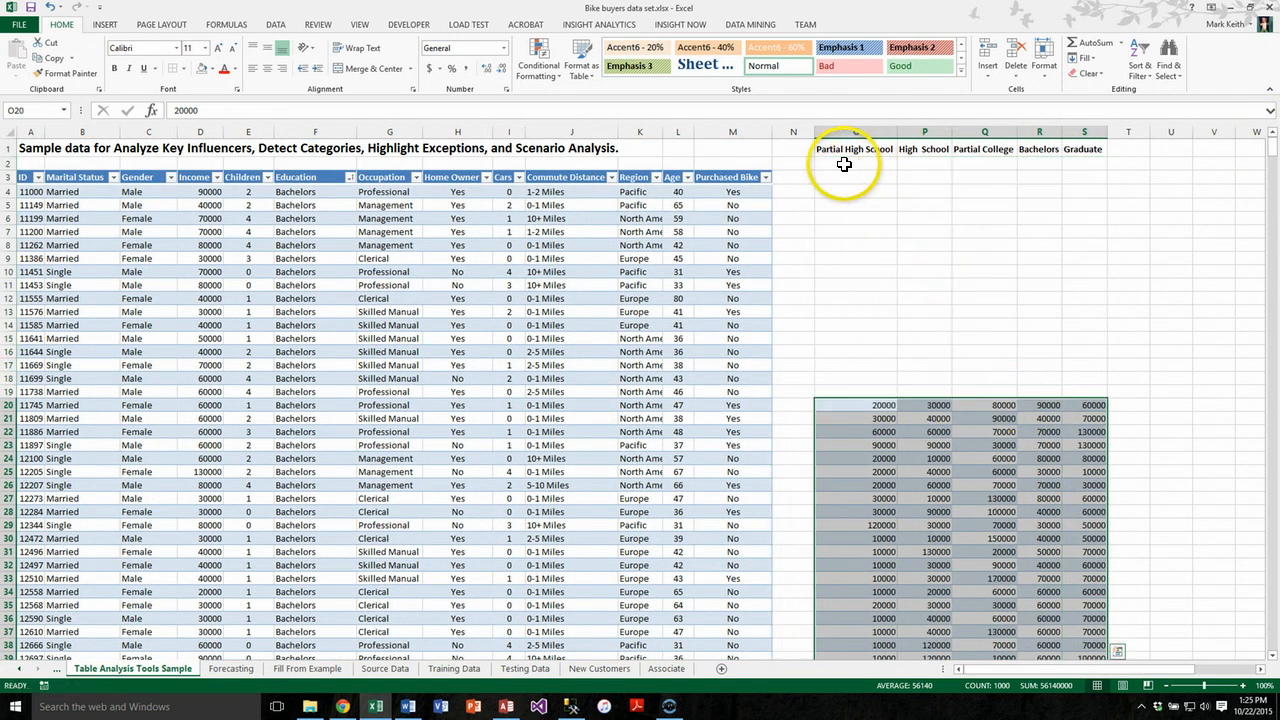
Step: Enter the label Min in N2 and right-align the label cells N2:N20
left_click(798, 162)
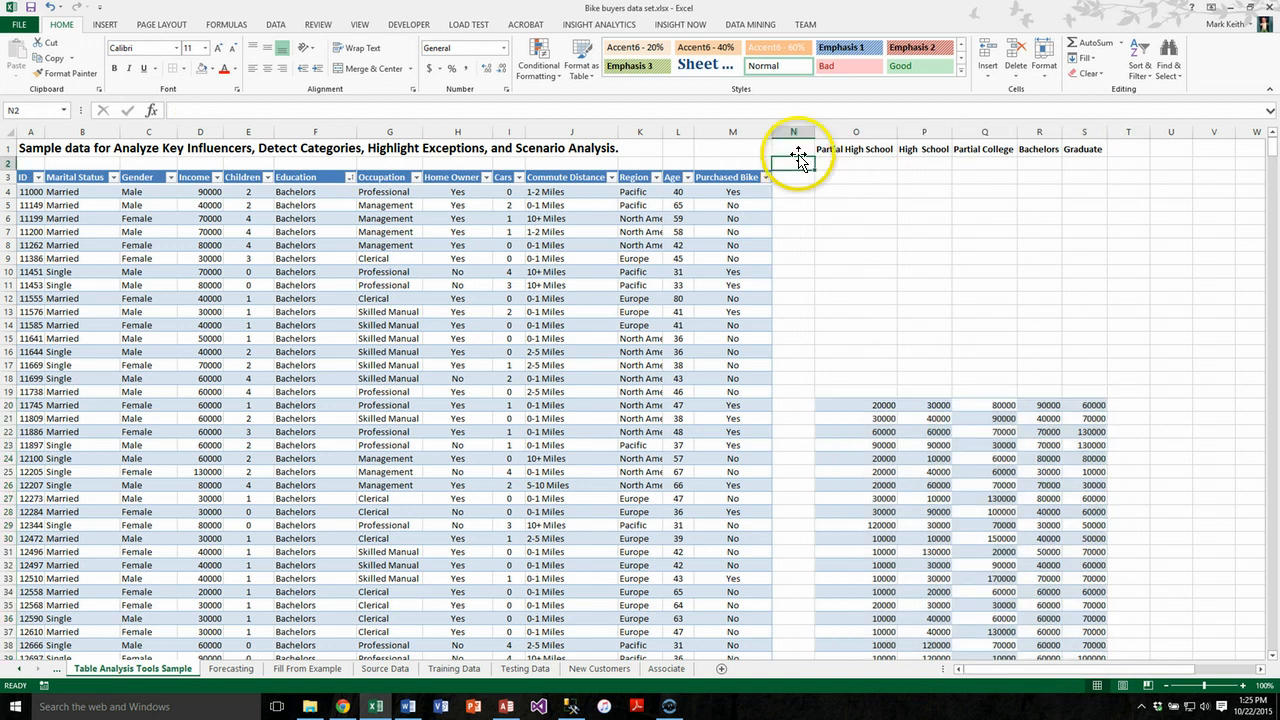
key("Return")
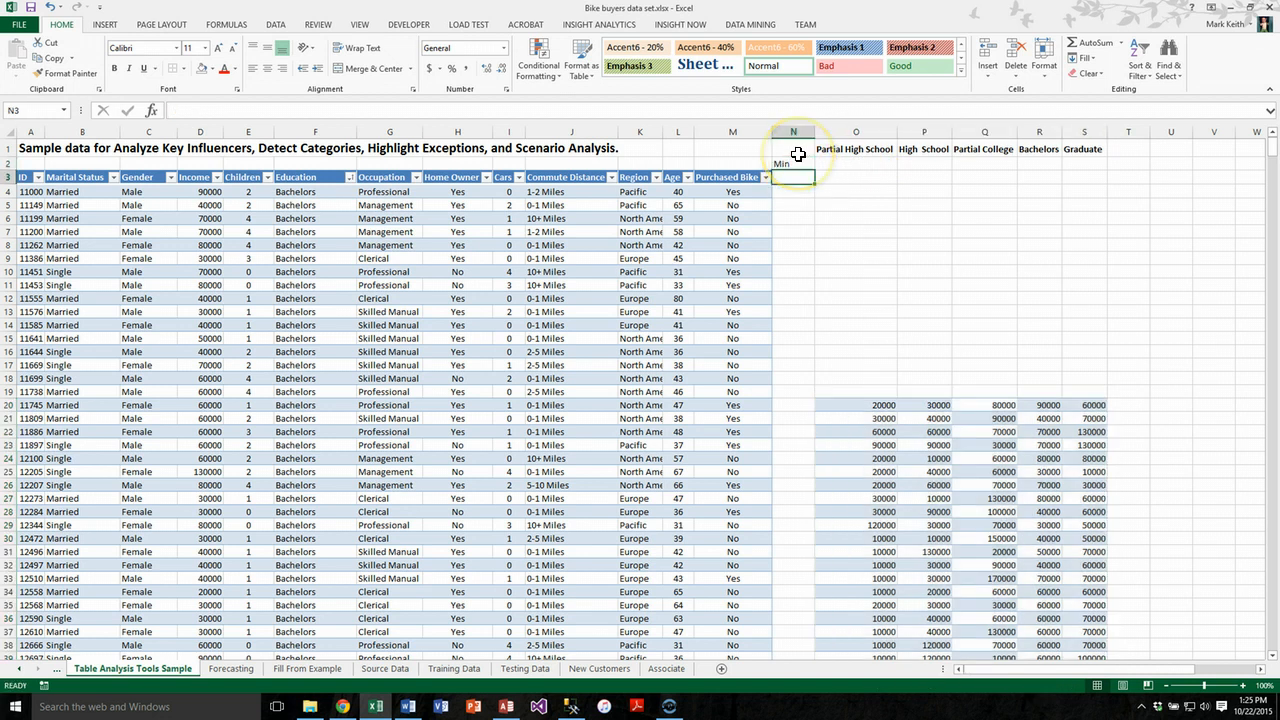
left_click(798, 156)
key("shift+Down")
key("shift+Down")
key("shift+Down")
key("shift+Down")
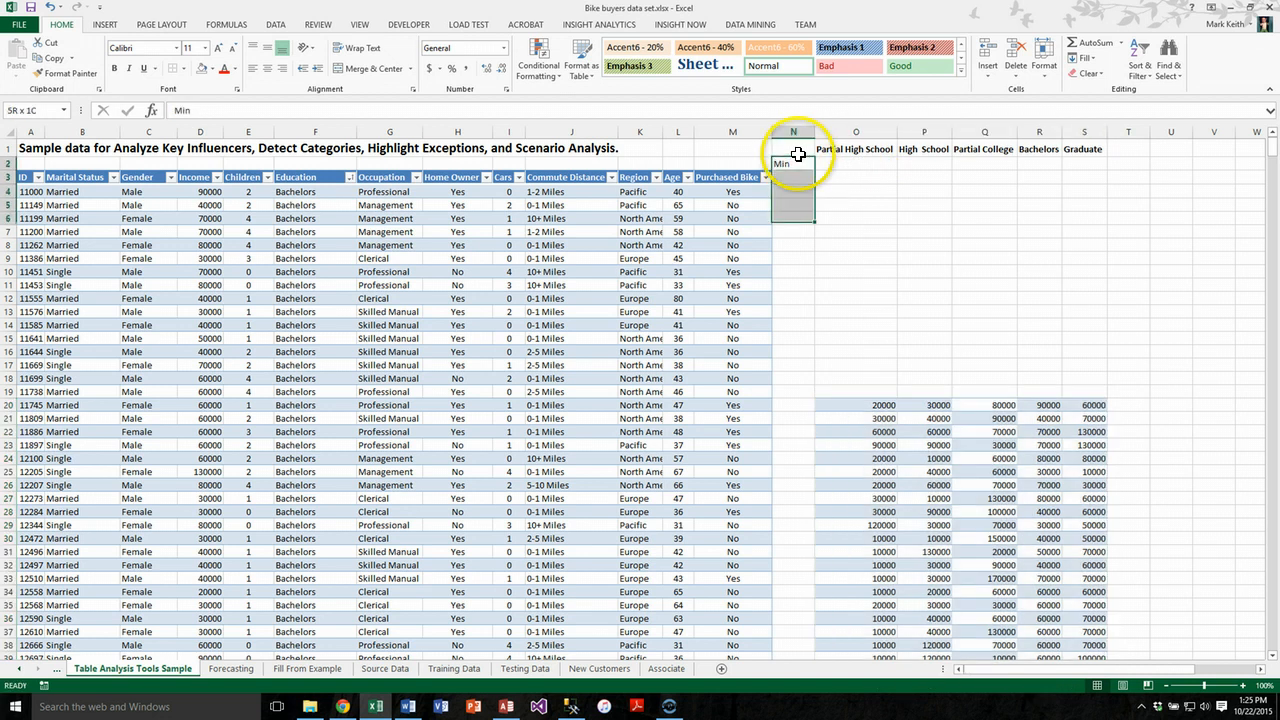
key("shift+Down")
key("shift+Down")
key("shift+Down")
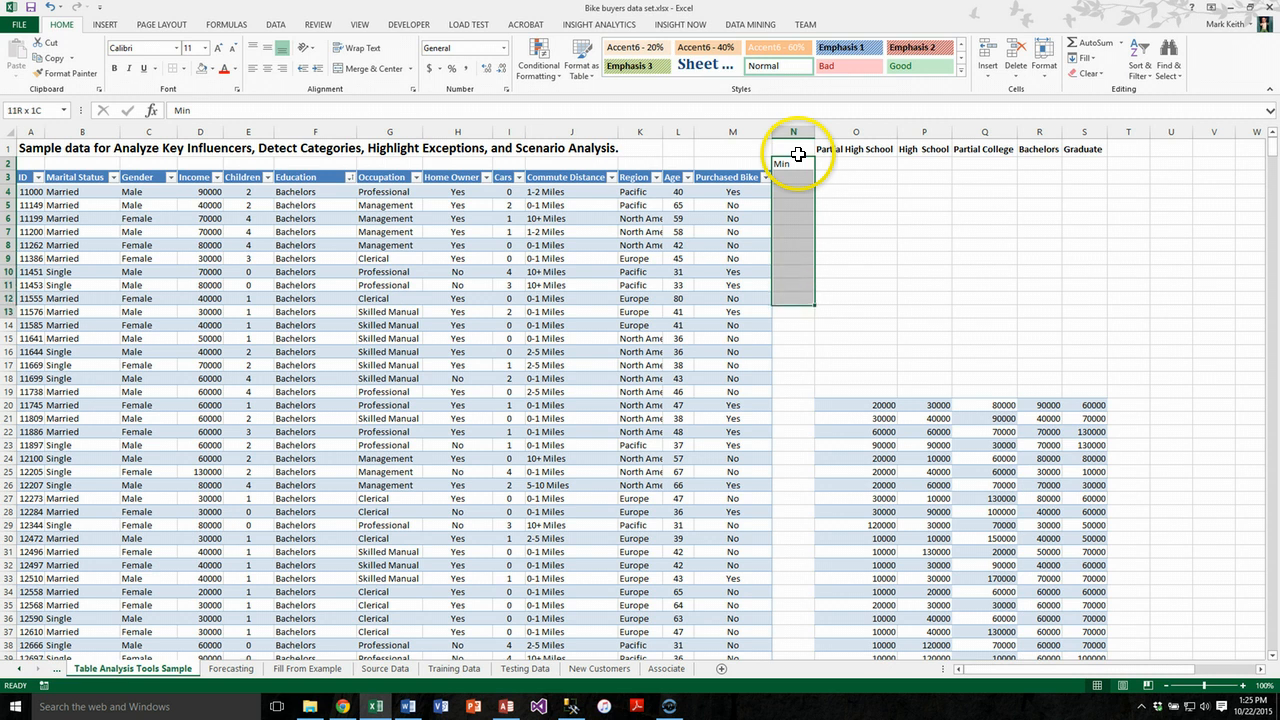
key("shift+Down")
key("shift+Down")
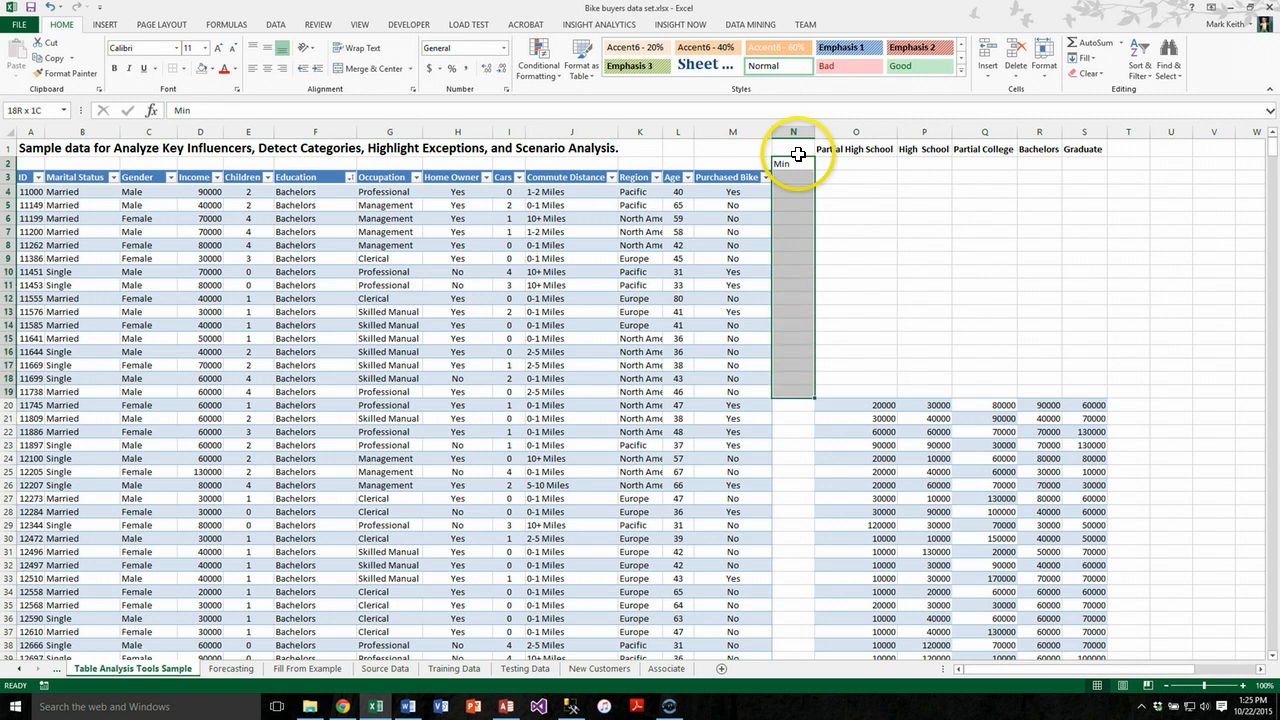
left_click(284, 69)
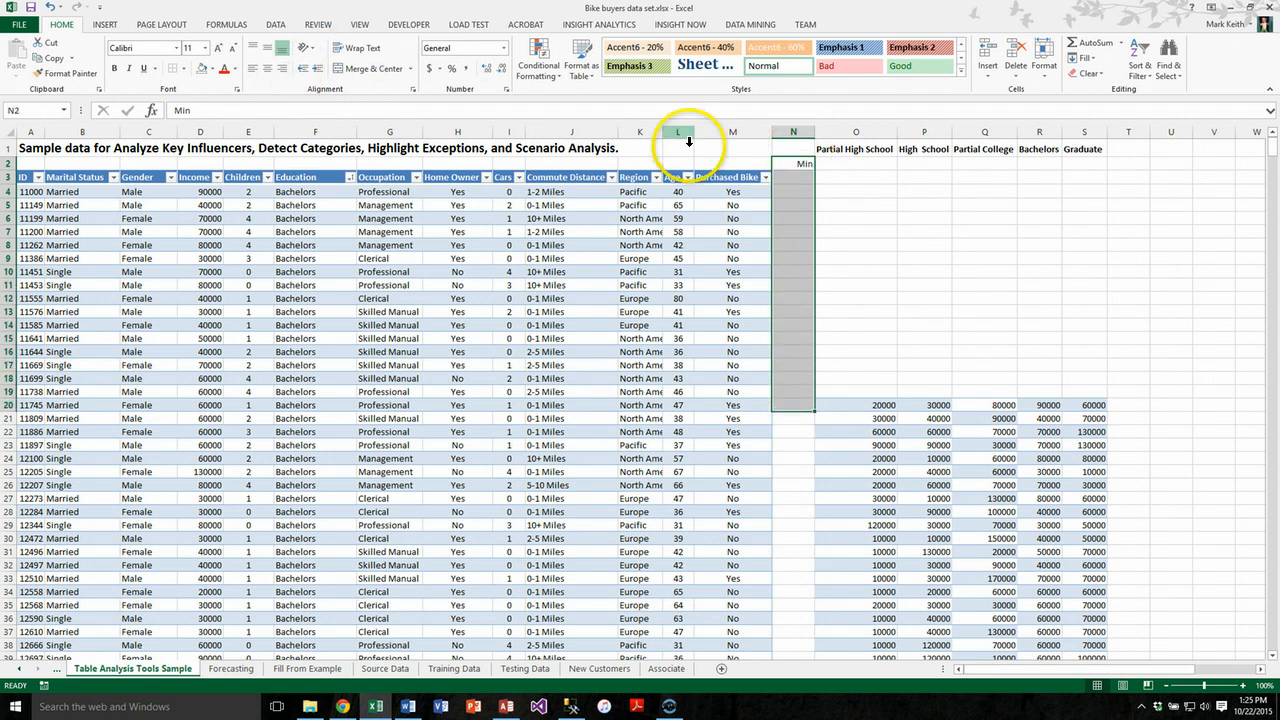
Step: Enter the label Q1 in N3, below Min
left_click(801, 180)
type("Q")
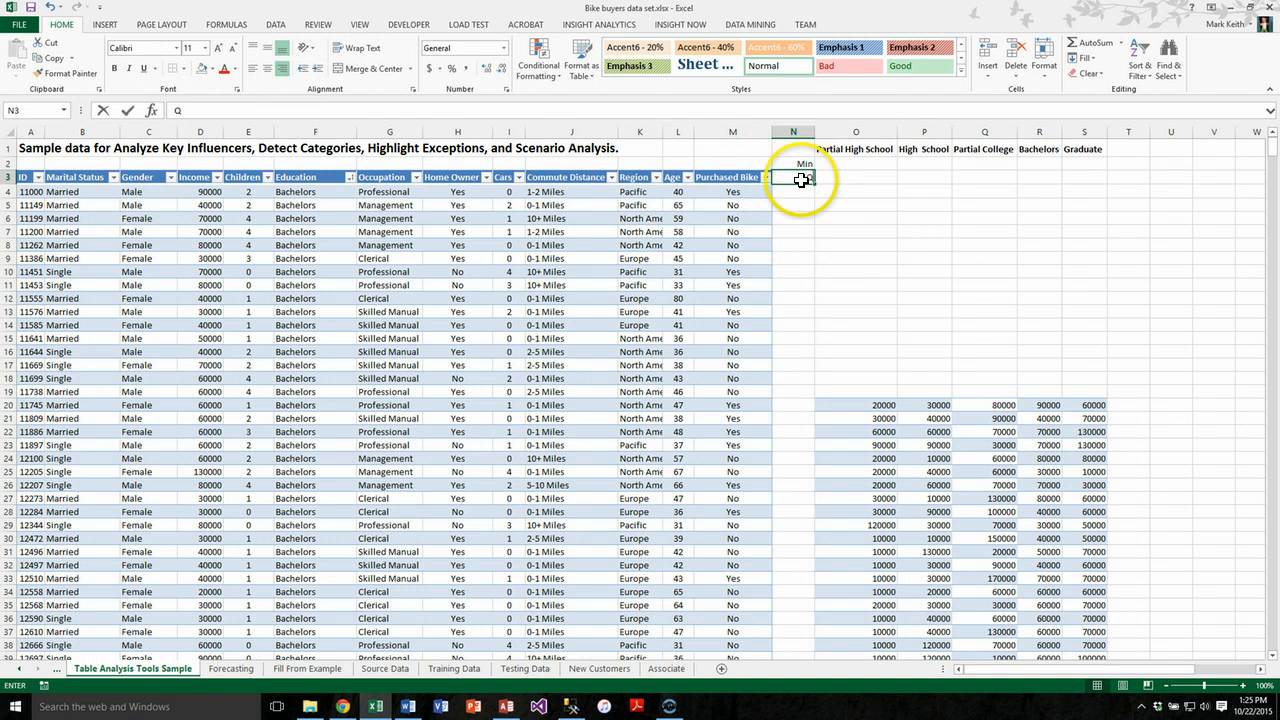
type("1")
key("Return")
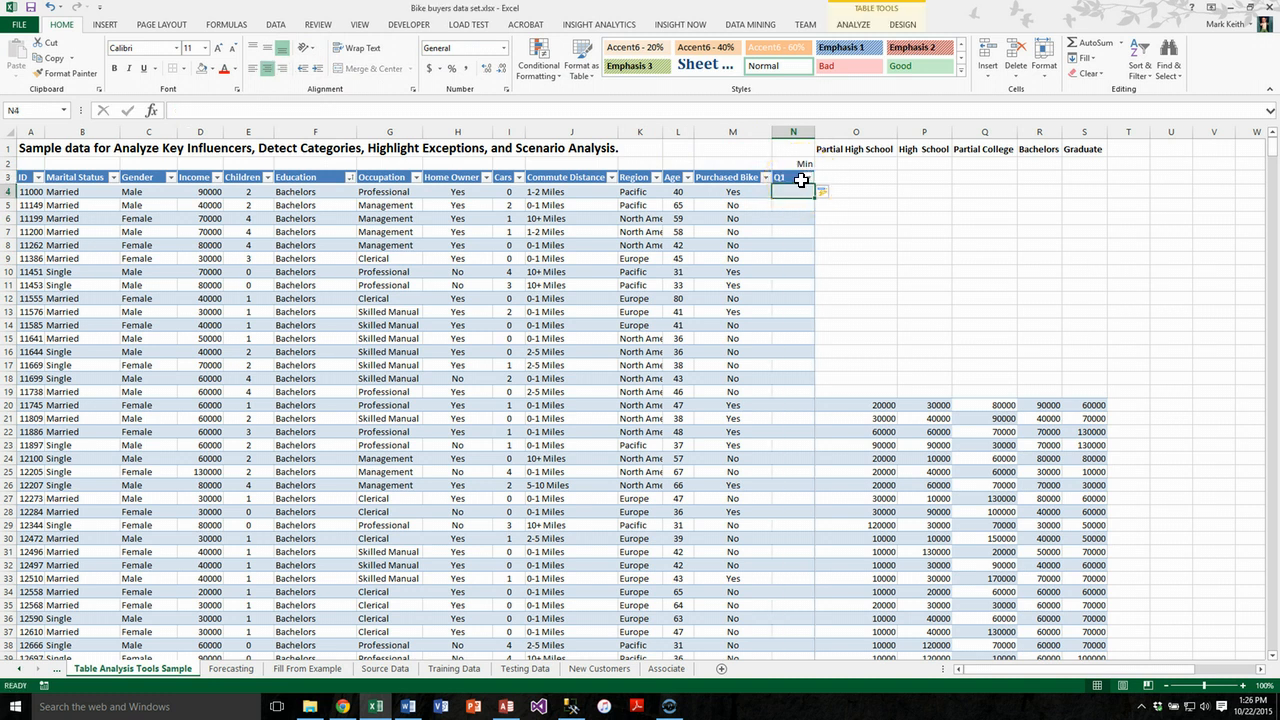
Step: Insert a blank column between the table and the label column, without the table's header fill
left_click(793, 131)
right_click(803, 131)
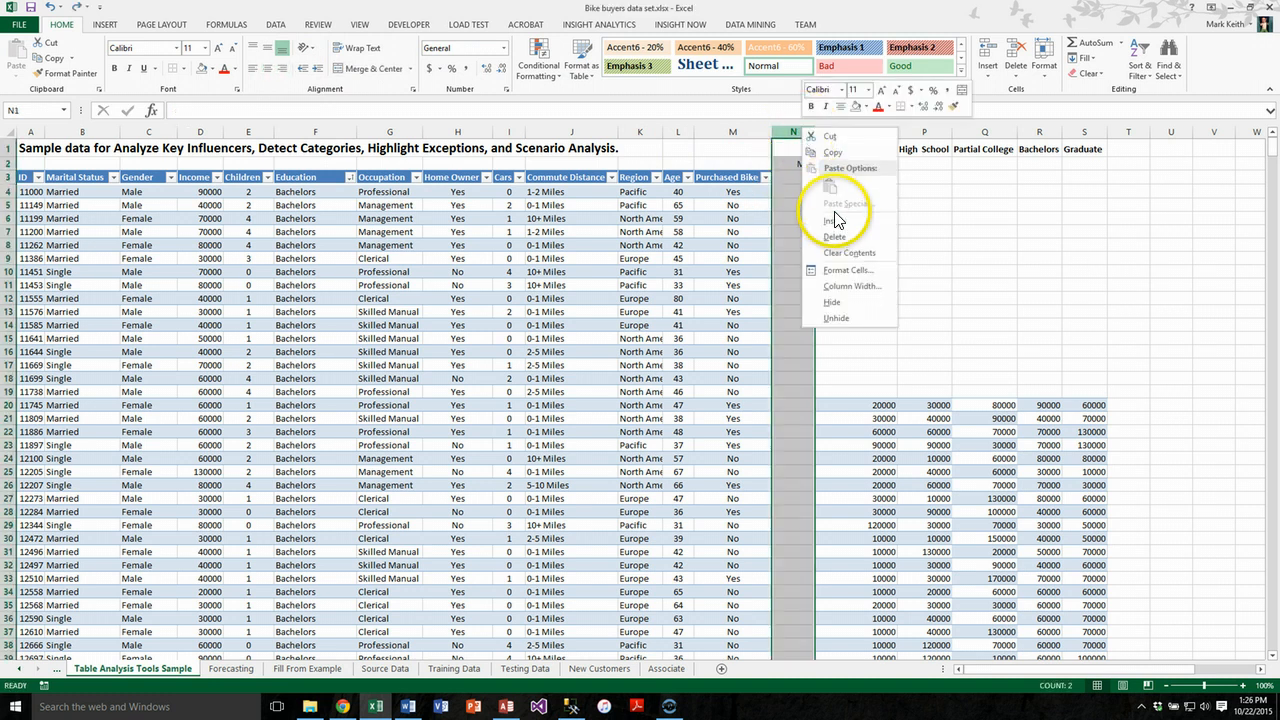
left_click(835, 222)
left_click(865, 190)
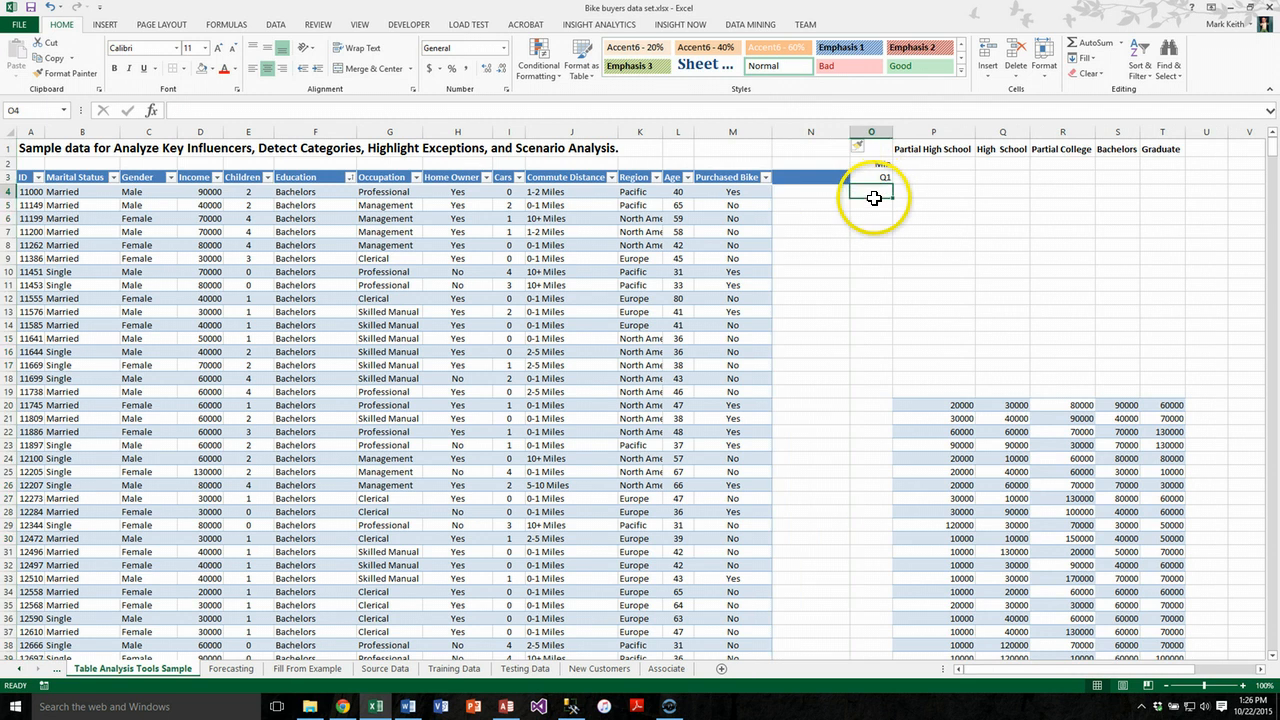
left_click(819, 131)
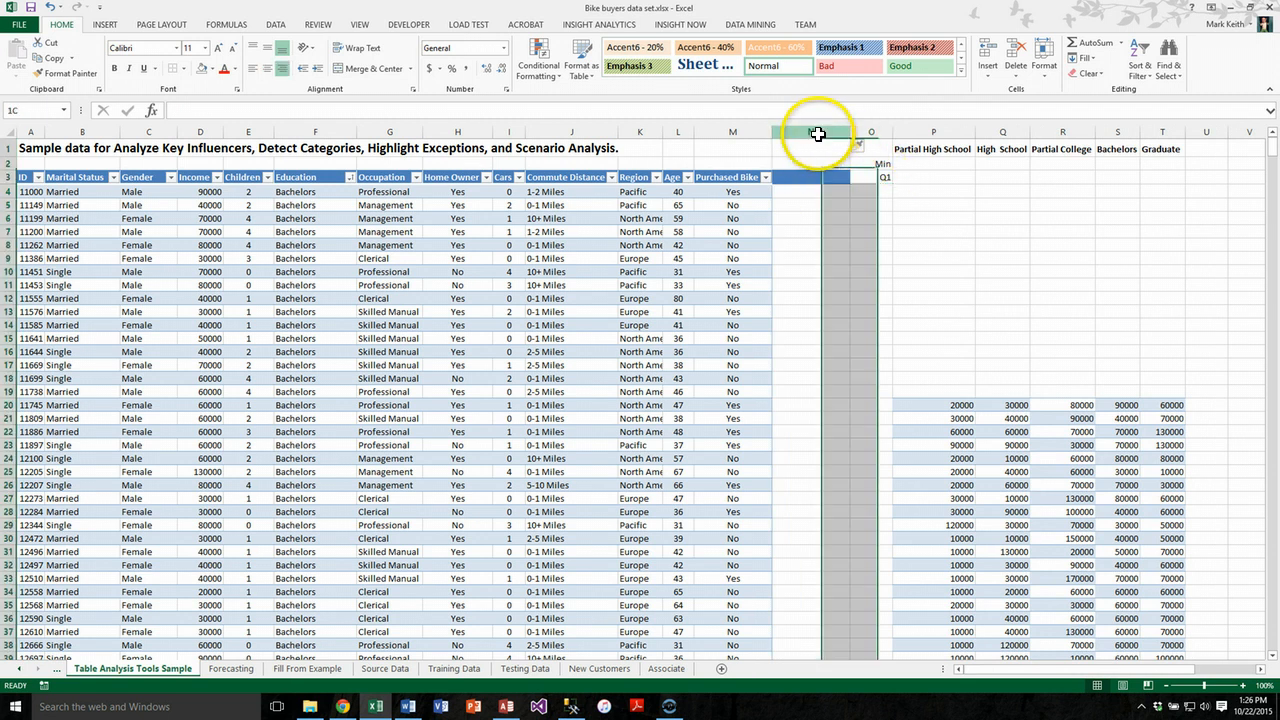
Step: Enter the labels Mediam, Q3 and Max in O4:O6, below Q1
left_click(879, 193)
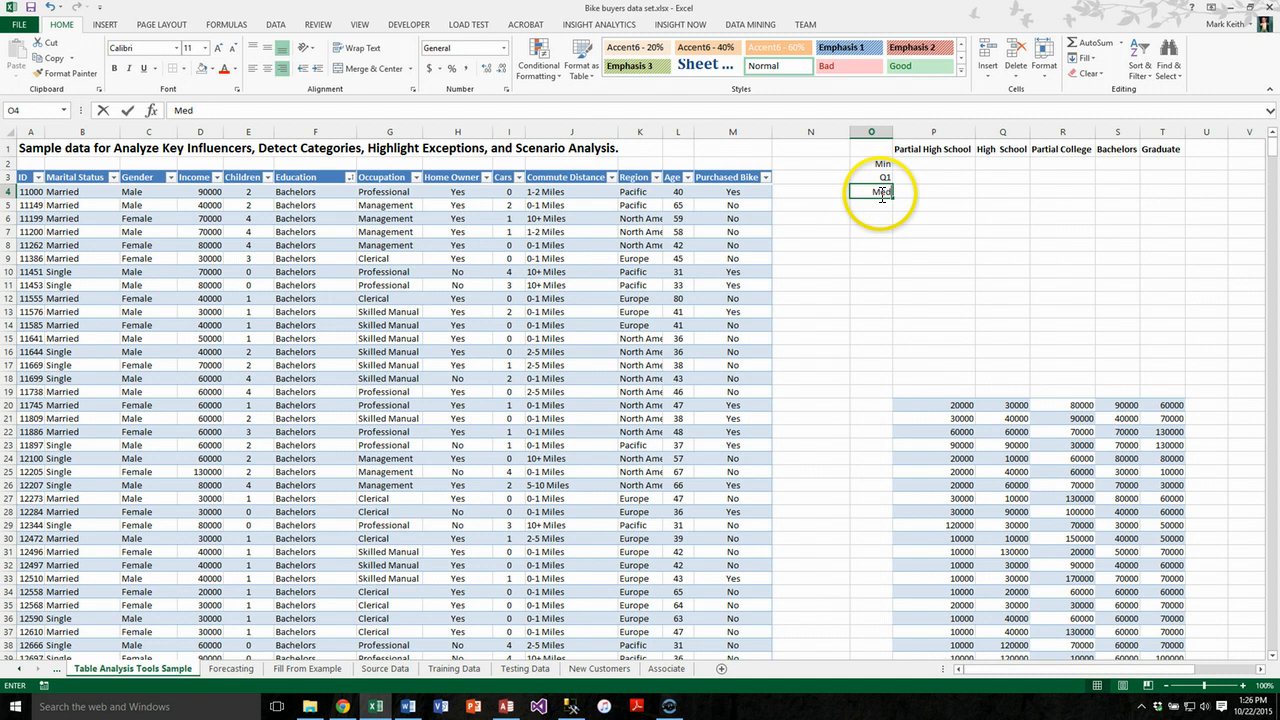
key("Return")
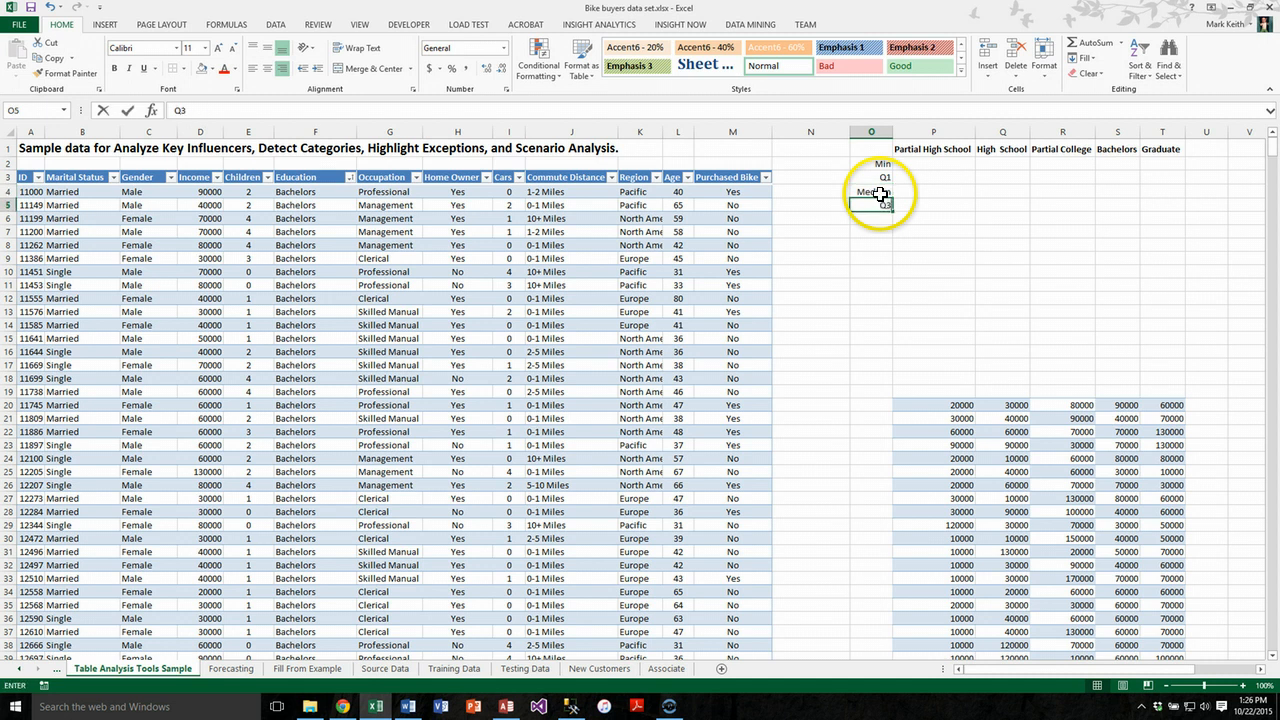
key("Return")
type("Max")
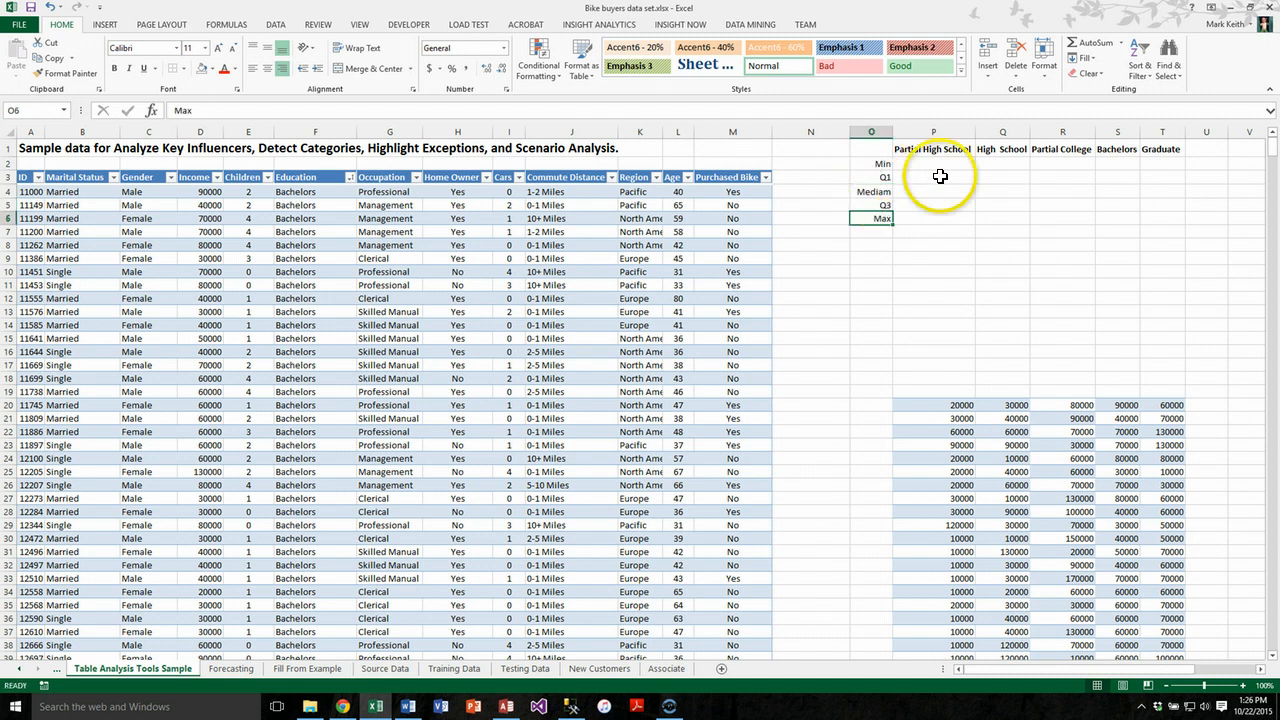
Step: Compute the minimum Partial High School income in P2 with MIN over P20:P329
left_click(940, 164)
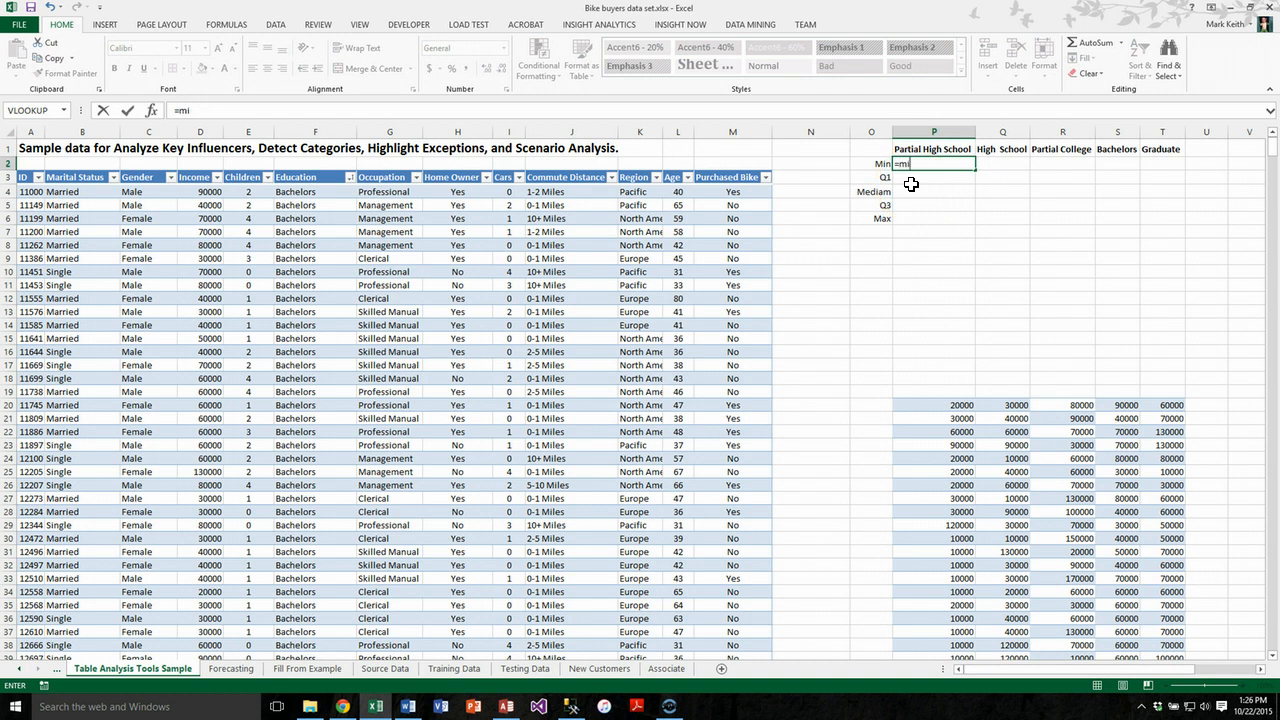
type("=min(")
key("ctrl+Down")
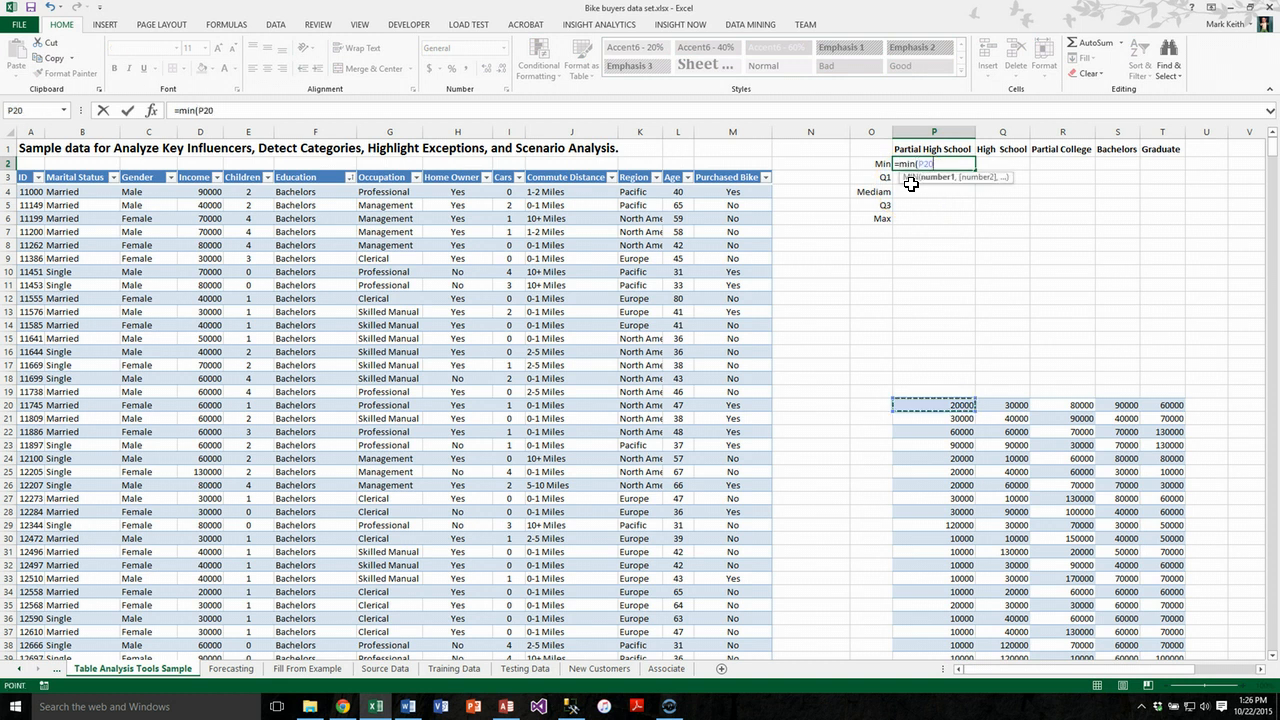
key("ctrl+shift+Down")
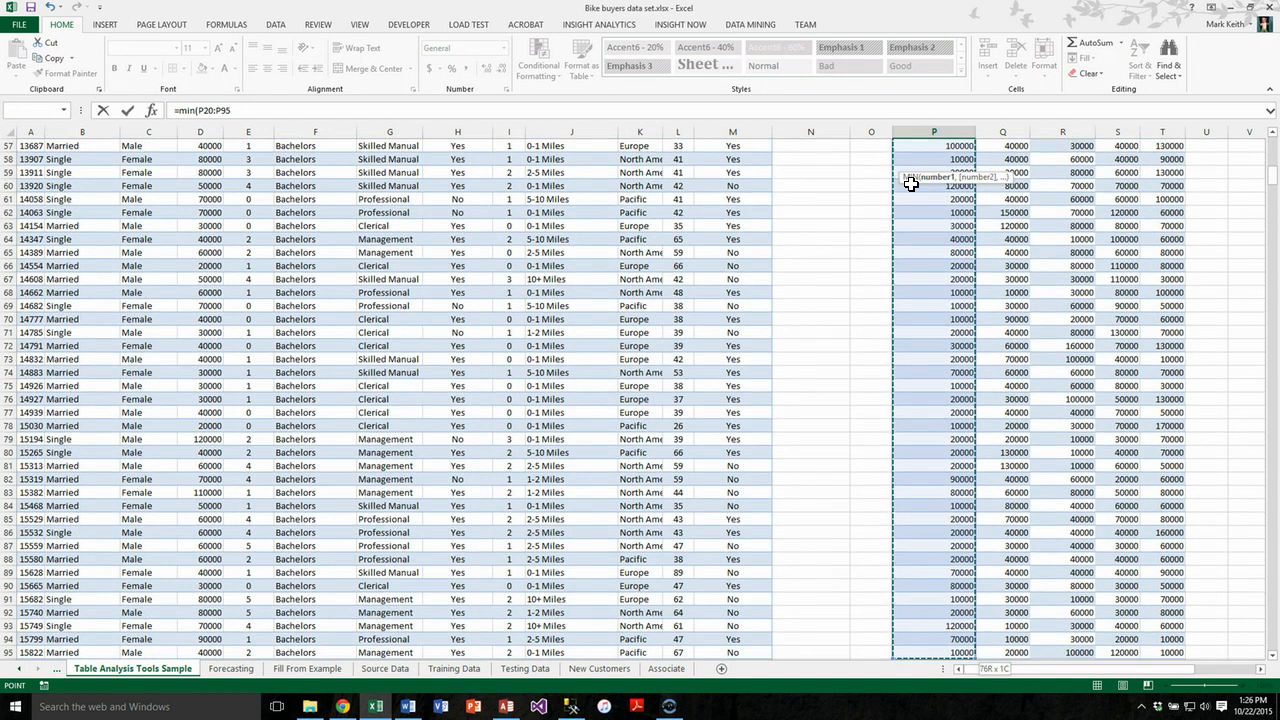
key("shift+Page_Down")
key("shift+Page_Down")
key("shift+Page_Down")
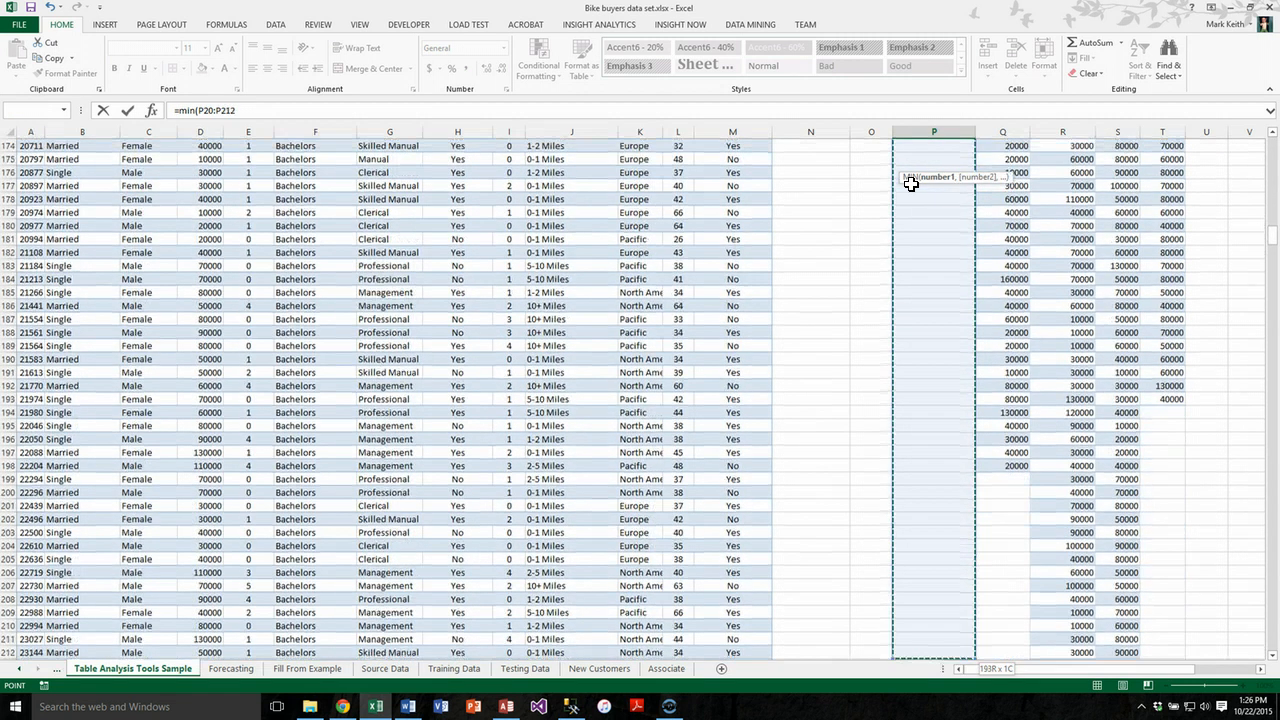
key("shift+Page_Down")
key("shift+Page_Down")
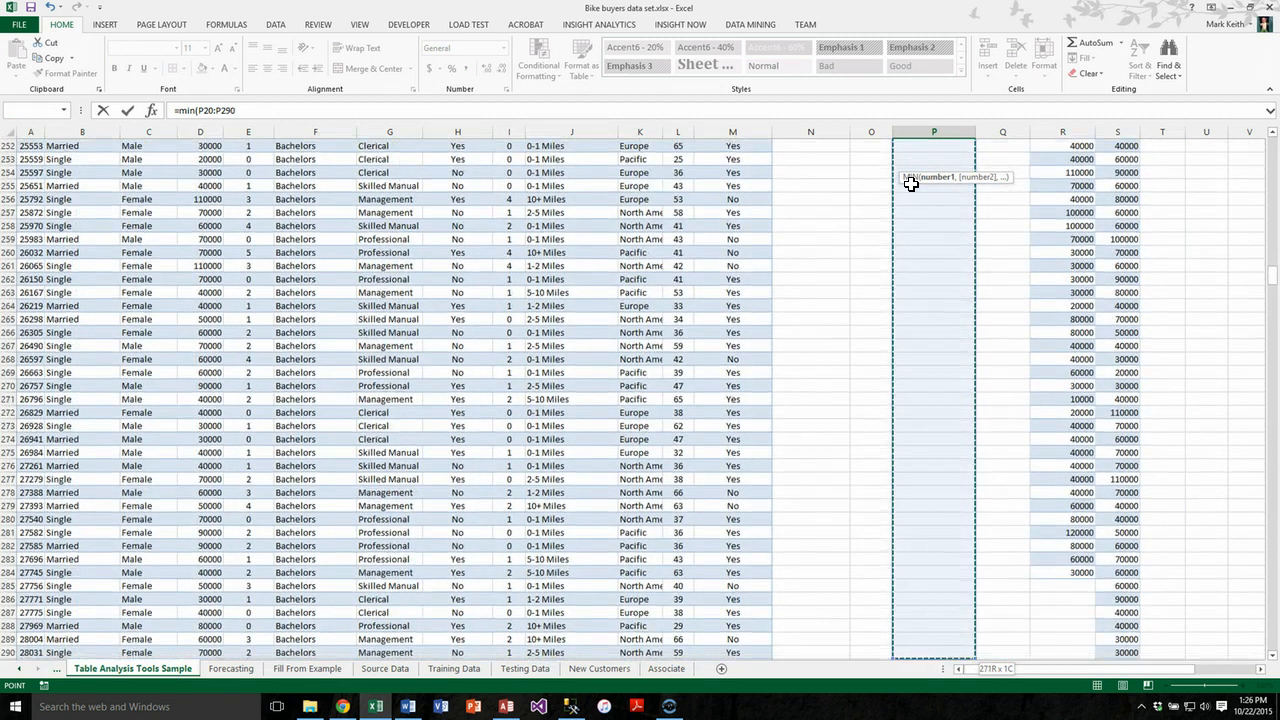
key("shift+Page_Down")
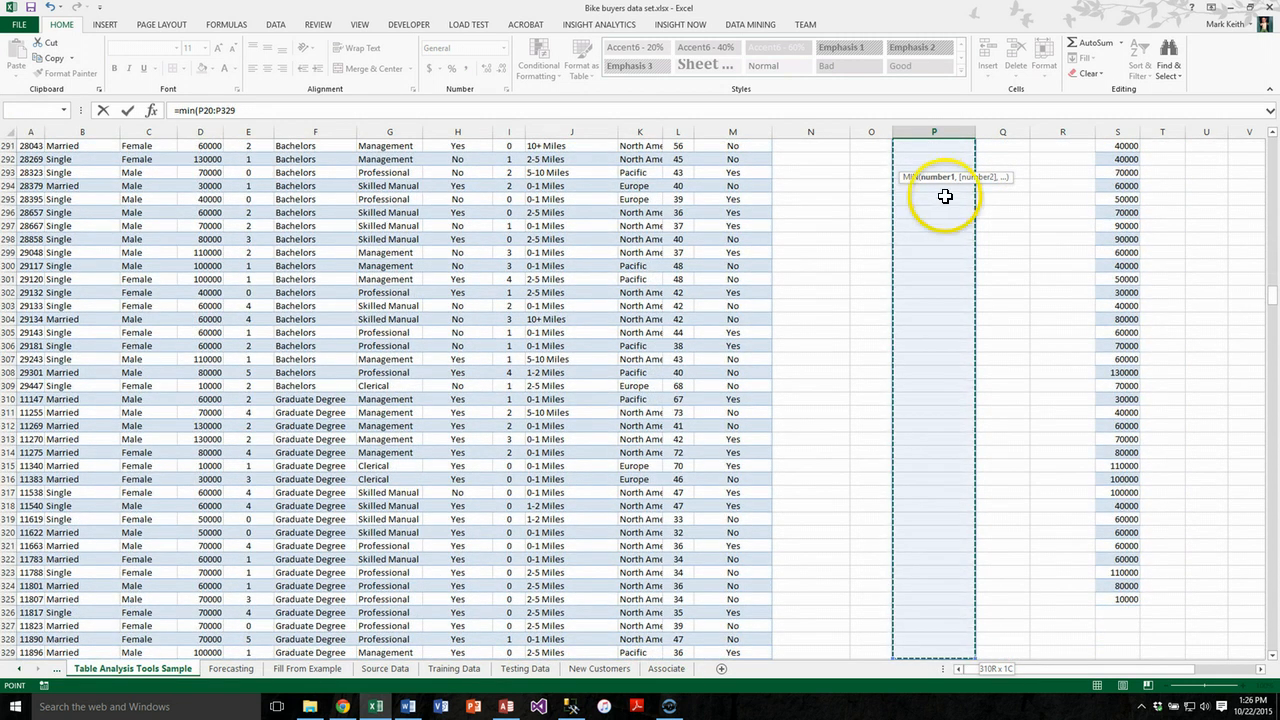
left_click_drag(1274, 290, 1276, 130)
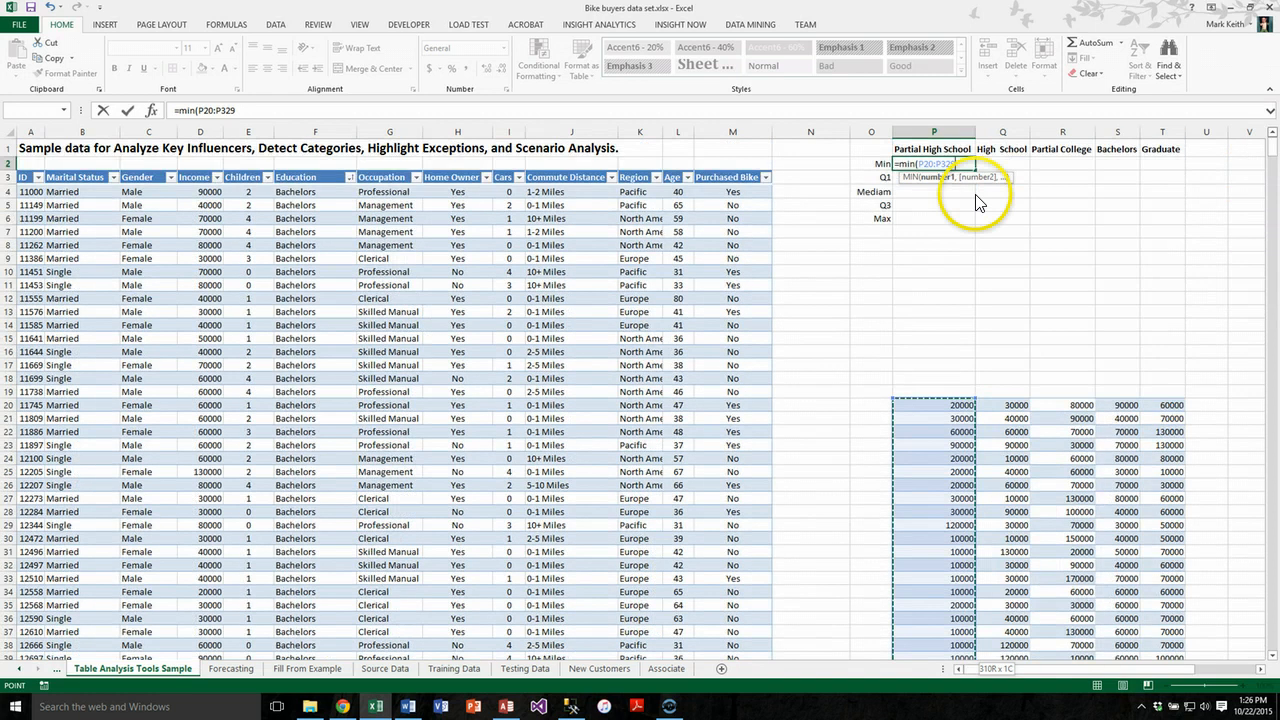
key("shift+Return")
type(")")
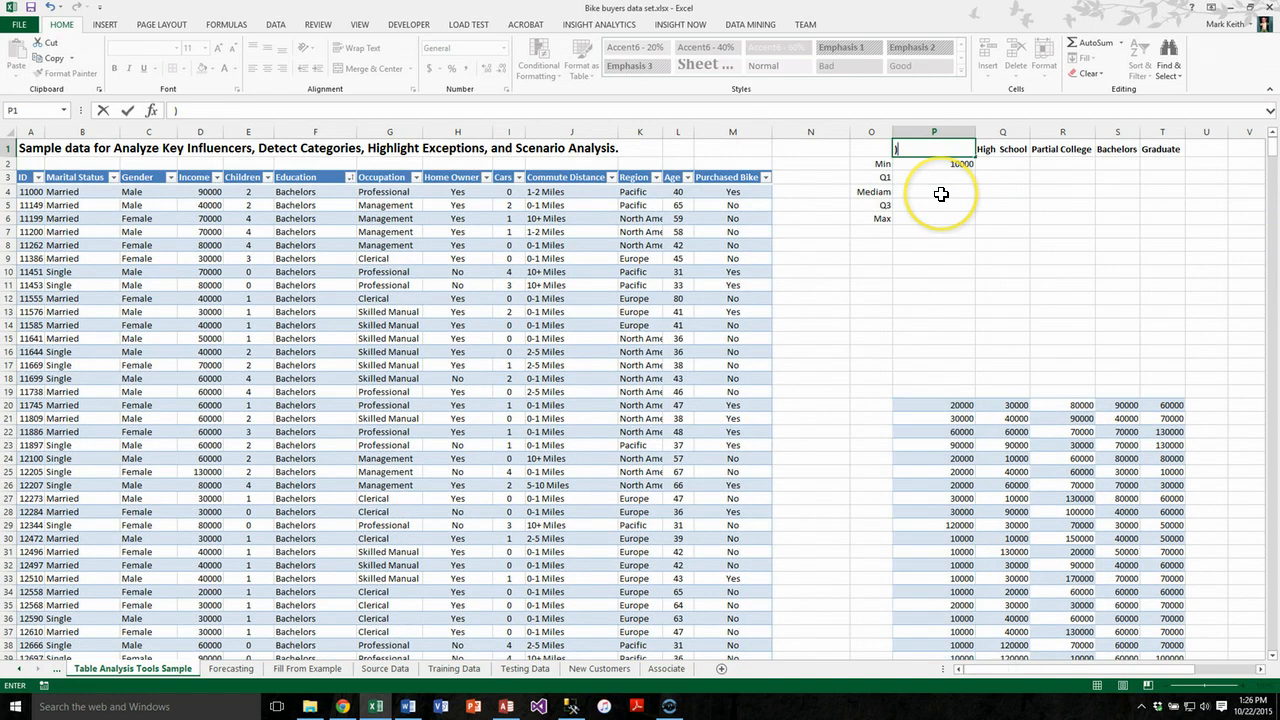
key("Escape")
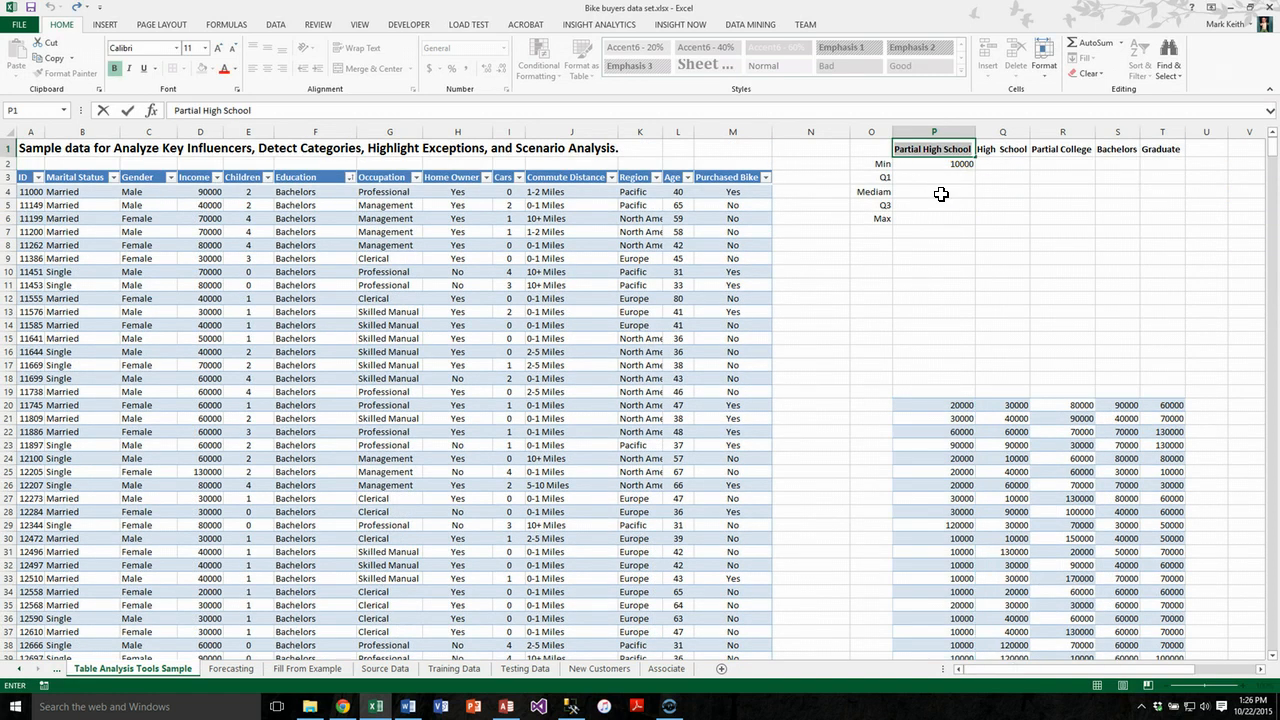
key("Down")
key("Down")
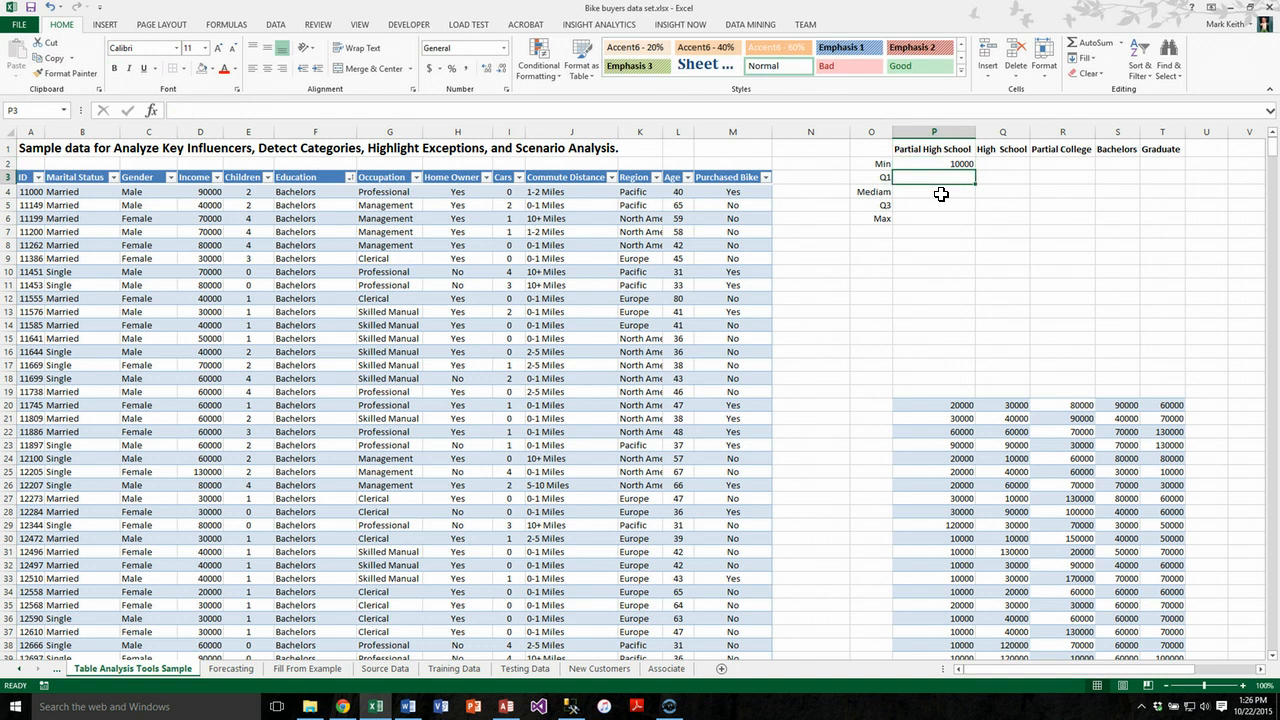
type("=")
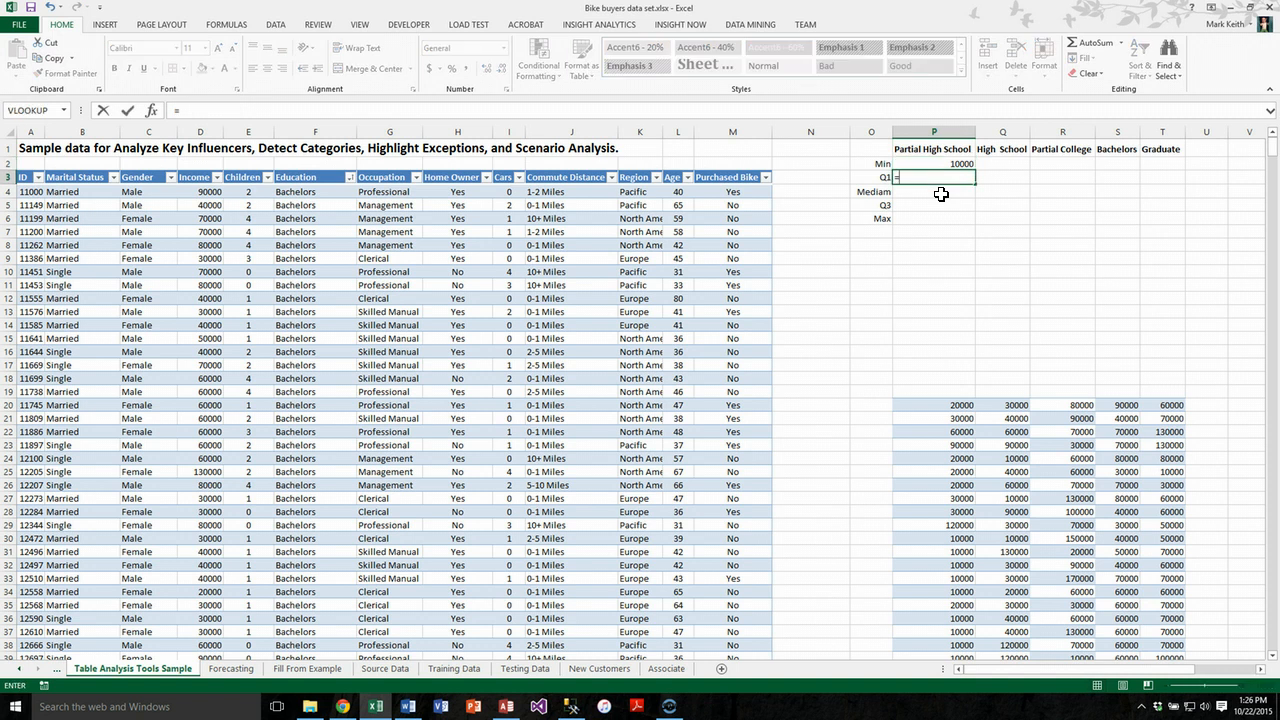
type("qu")
type("r")
type("a")
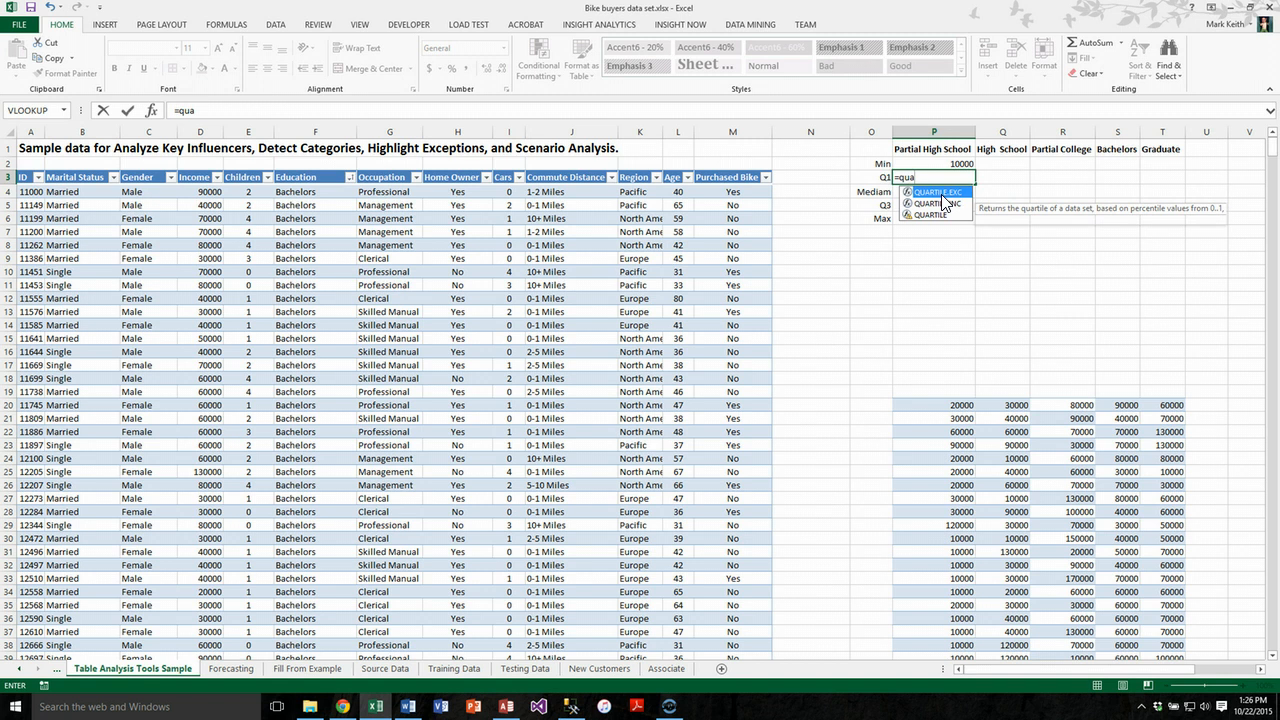
key("Down")
key("Down")
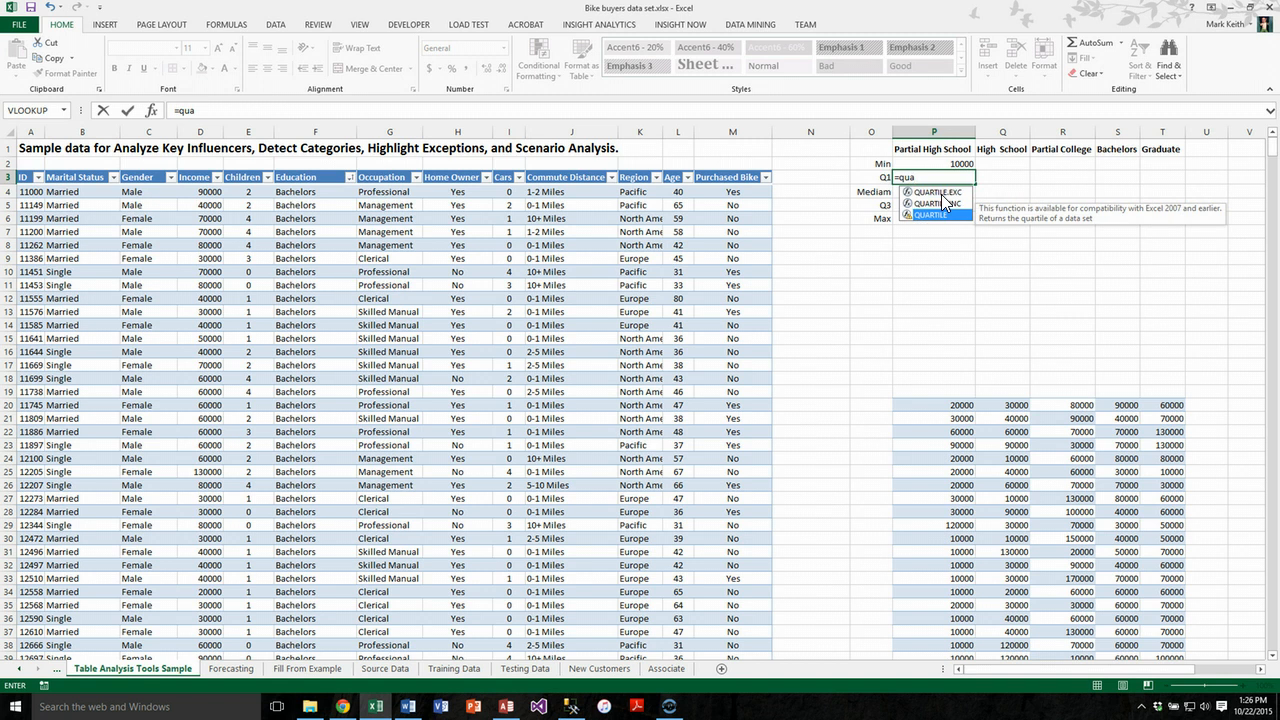
key("Tab")
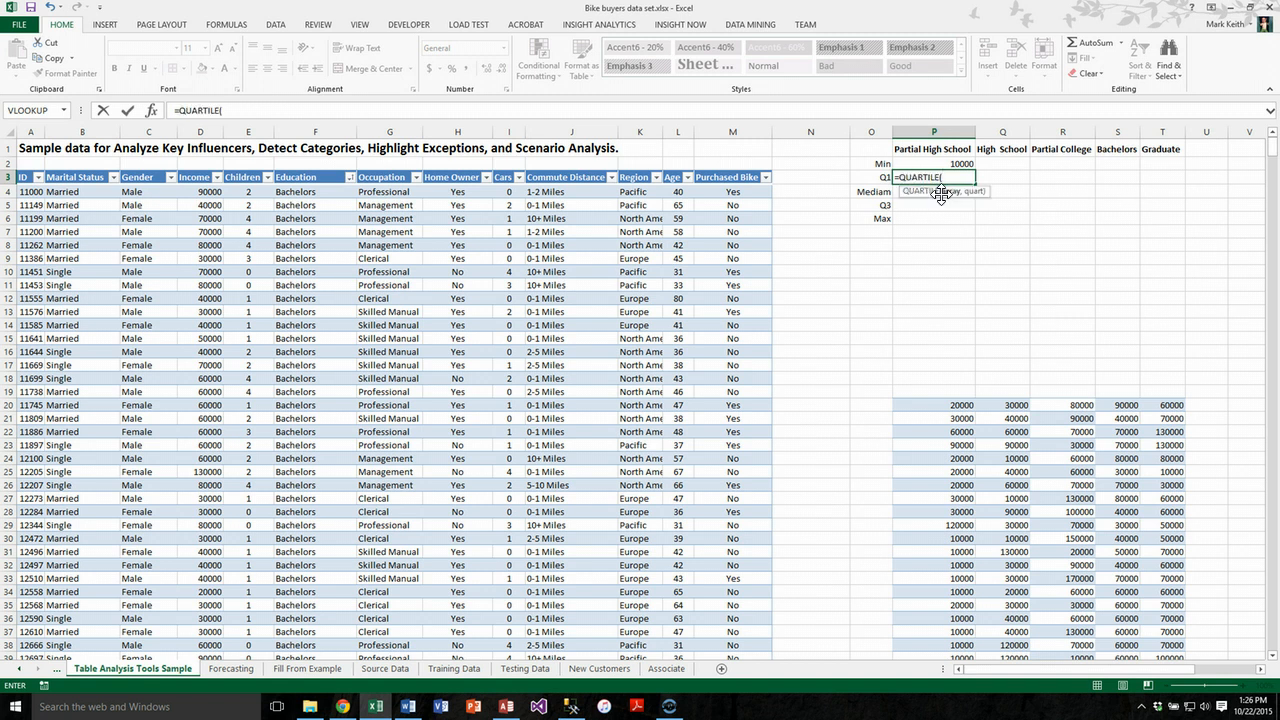
key("ctrl+shift+Left")
key("ctrl+shift+Left")
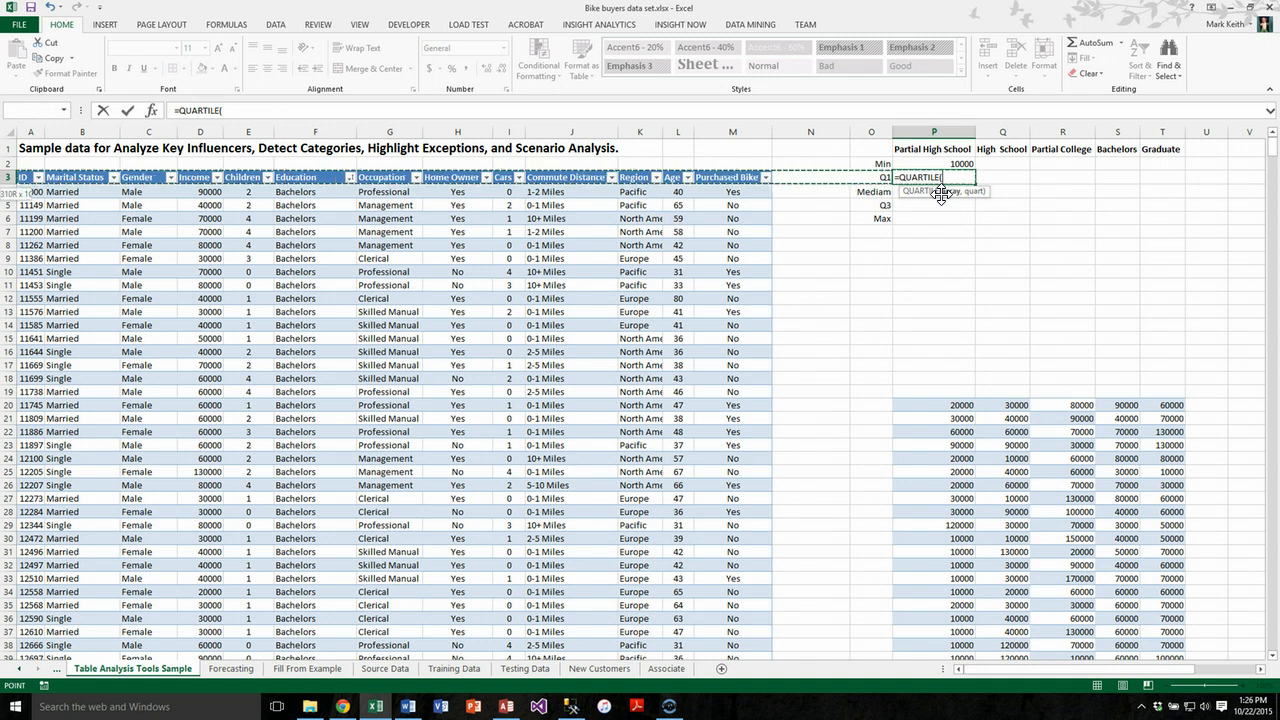
key("ctrl+shift+Right")
key("BackSpace")
key("BackSpace")
key("BackSpace")
key("BackSpace")
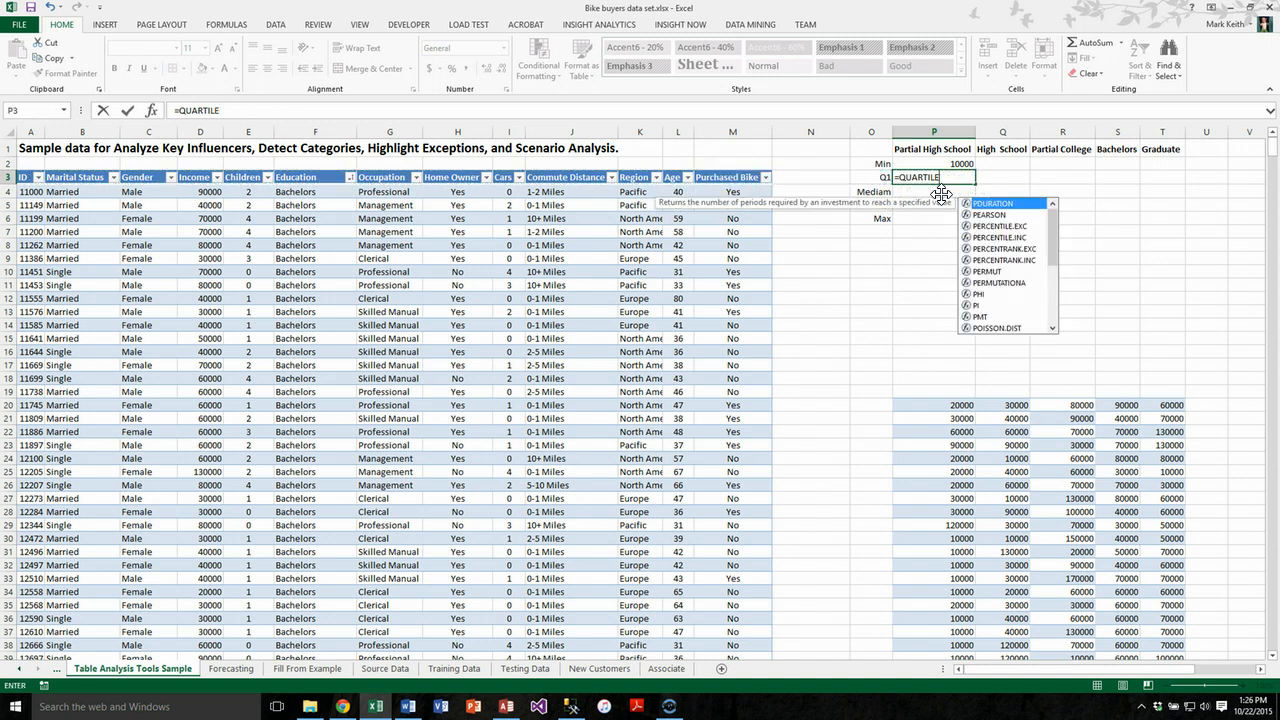
key("BackSpace")
key("BackSpace")
key("BackSpace")
key("BackSpace")
key("BackSpace")
key("BackSpace")
key("Return")
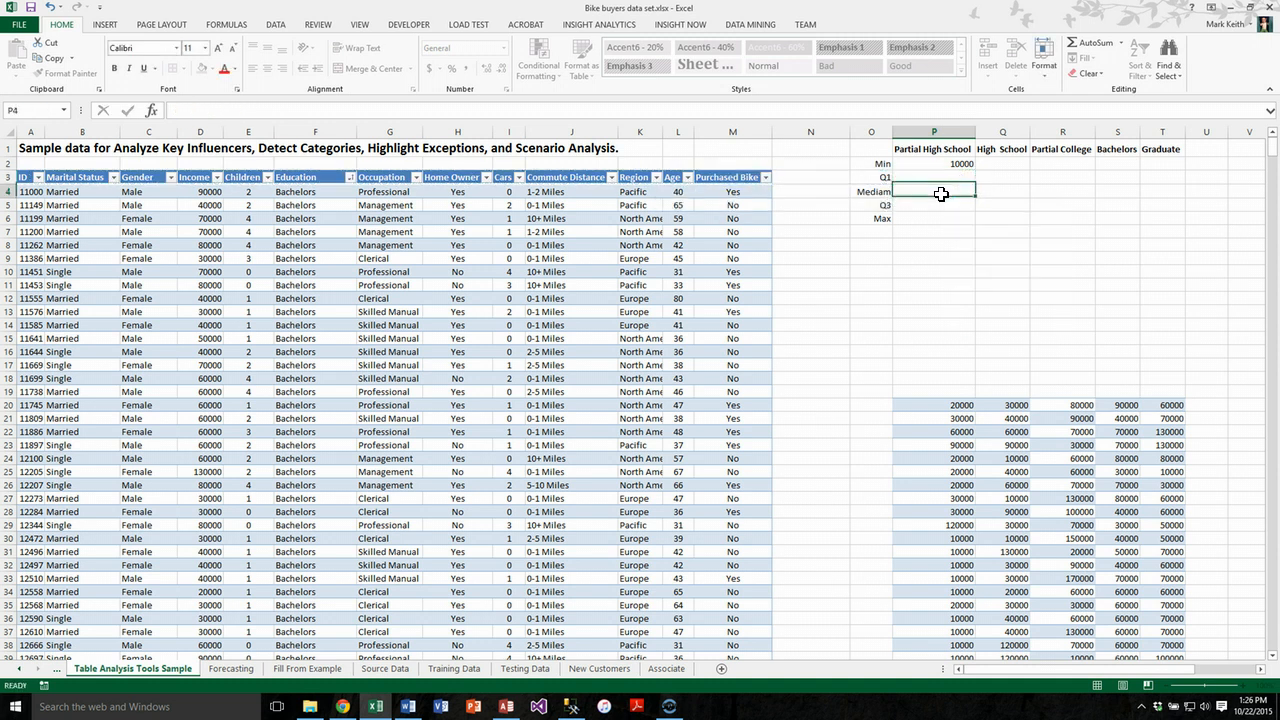
Step: Lock the rows of P2's MIN range as P$20:P$329 and fill the formula down through P6
left_click(943, 164)
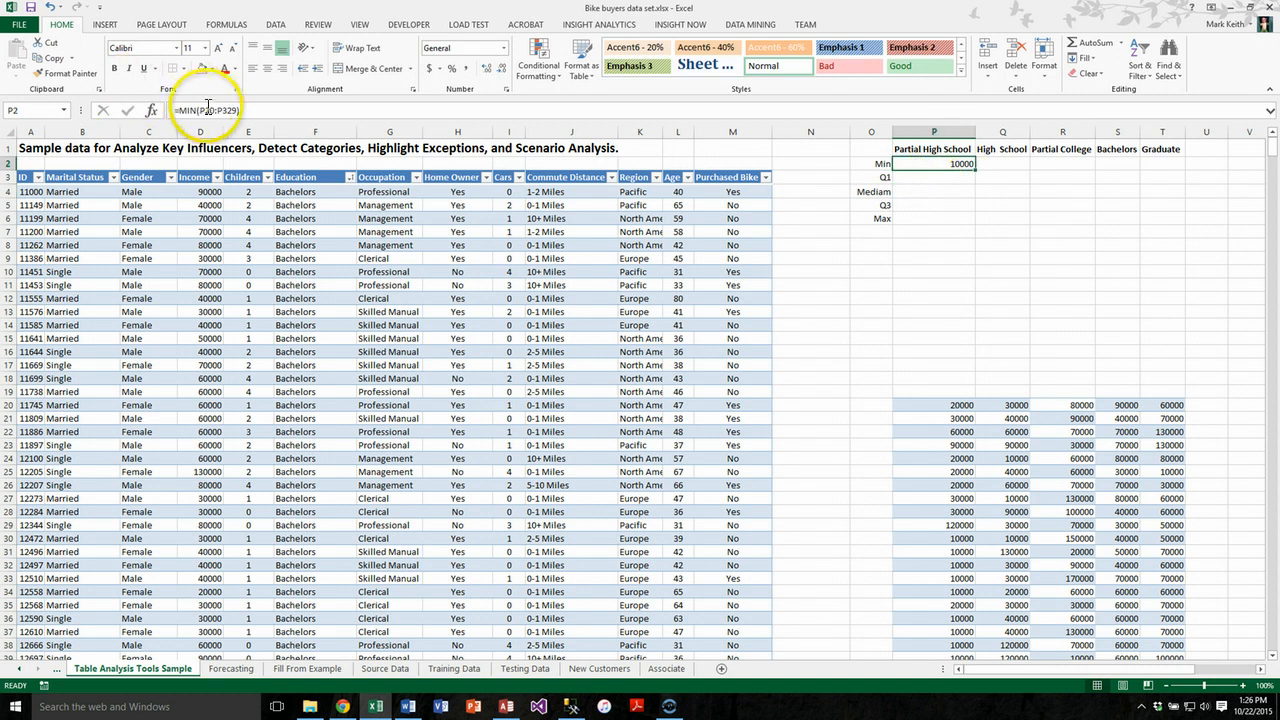
left_click_drag(201, 110, 235, 113)
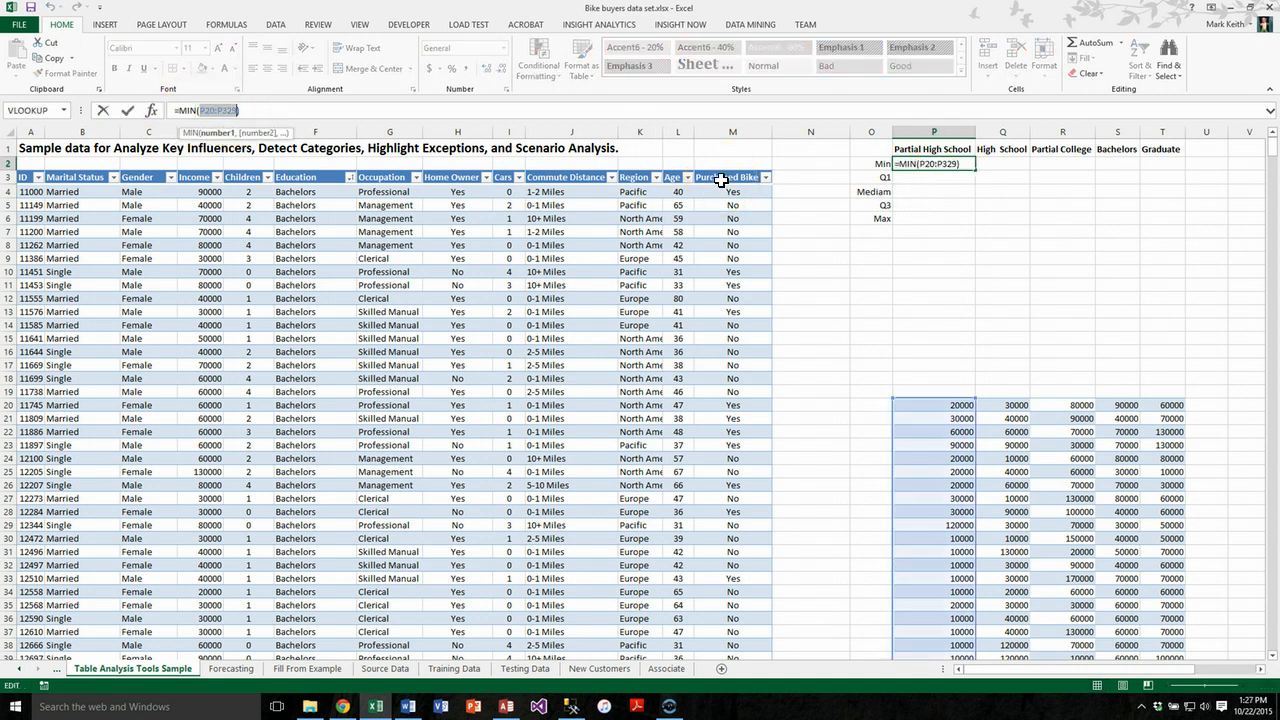
key("F4")
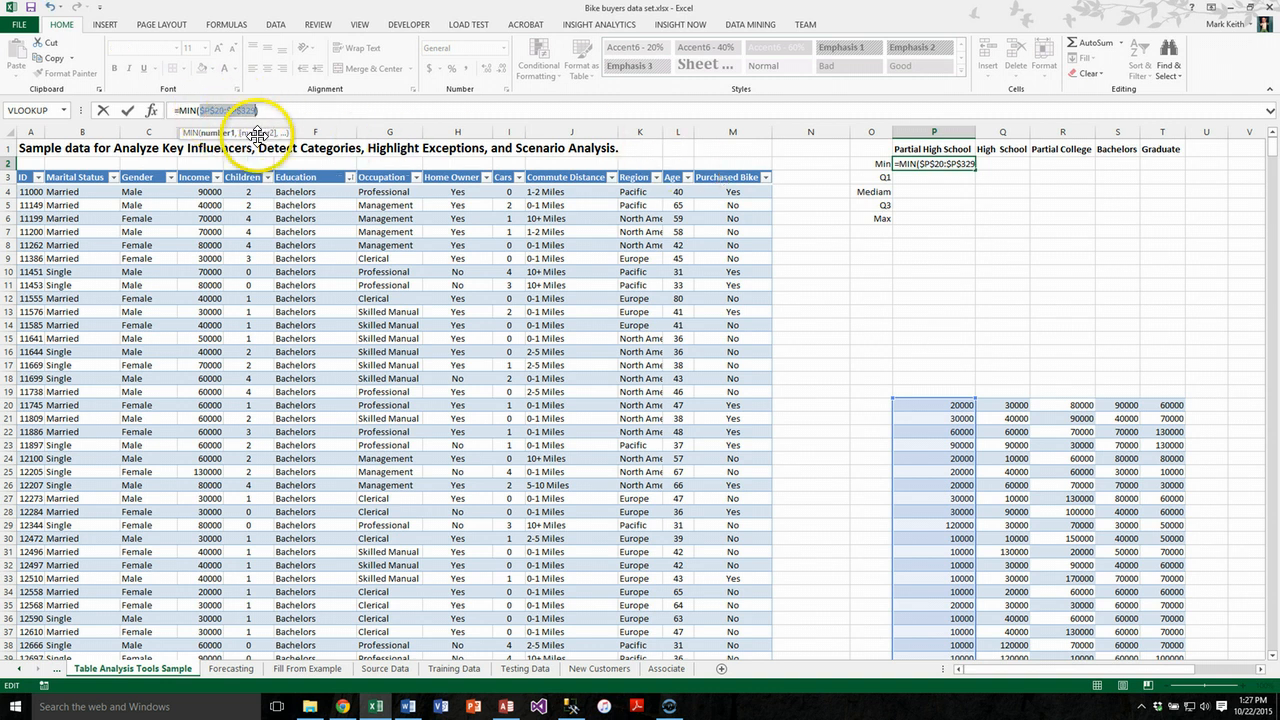
key("F4")
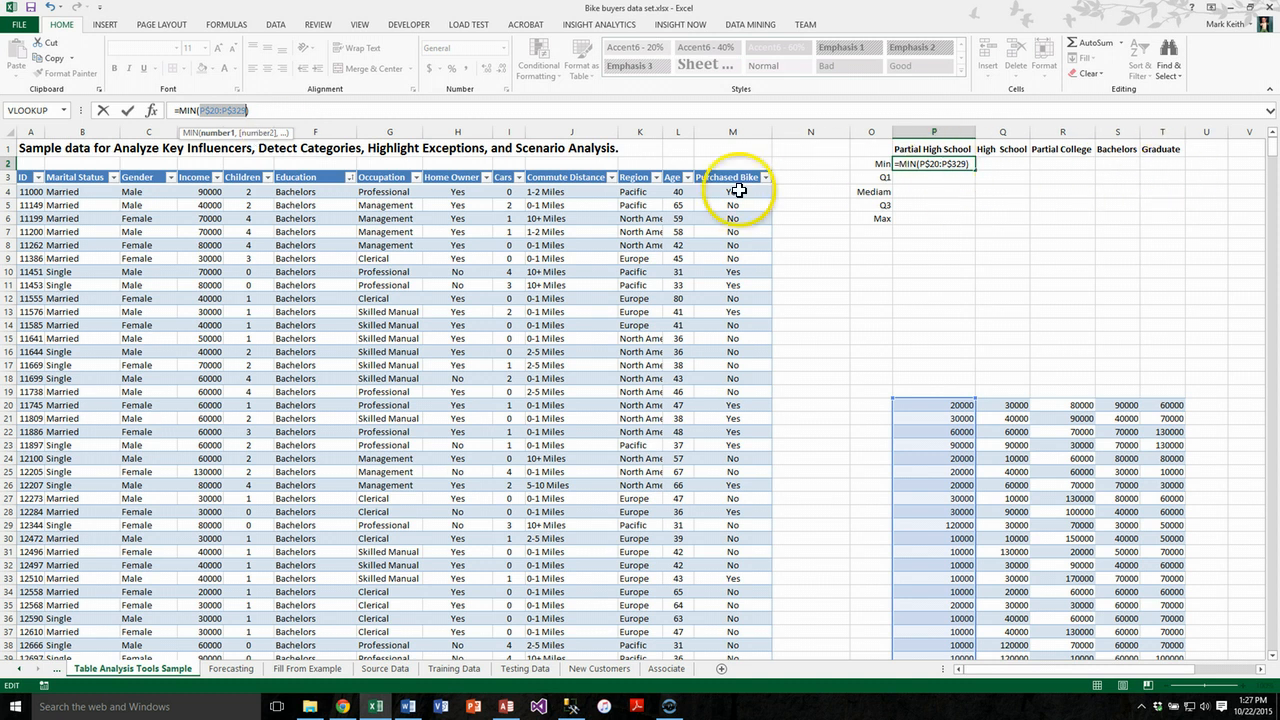
key("Return")
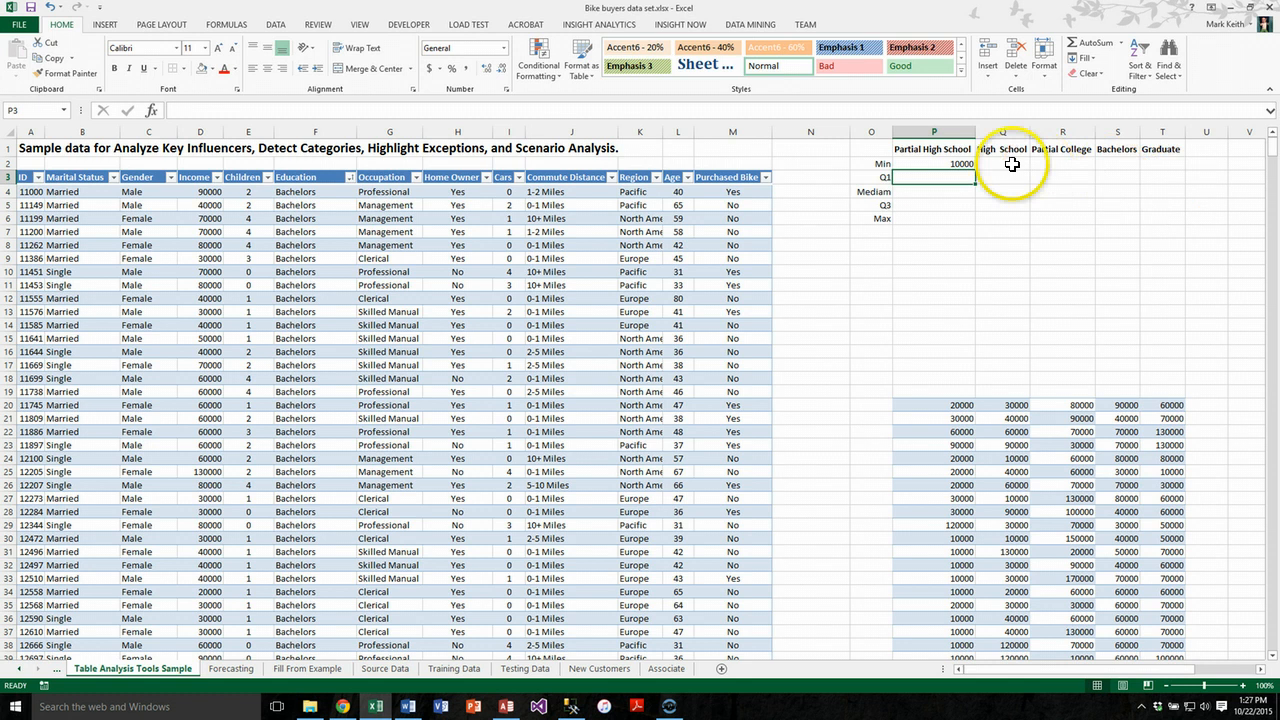
left_click(966, 165)
left_click_drag(974, 171, 961, 248)
Step: Change the Q1 formula in P3 to QUARTILE over P$20:P$329 with the first quartile option (1)
left_click(950, 177)
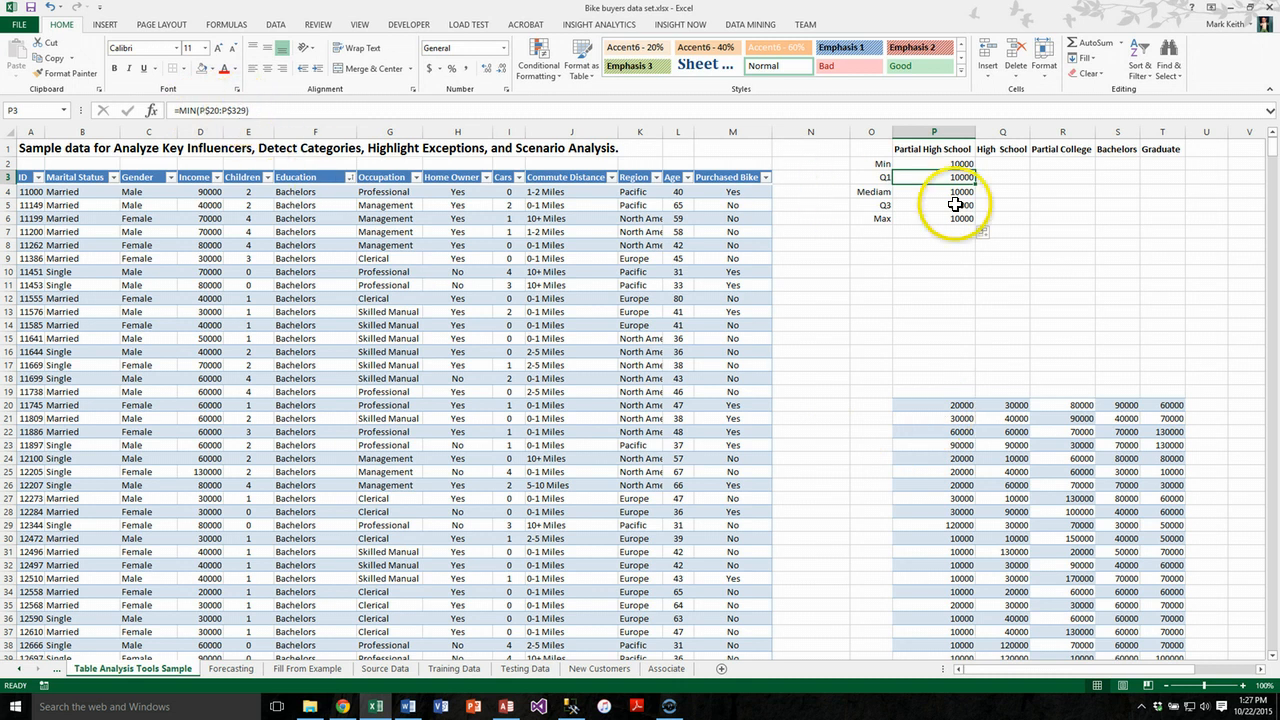
double_click(185, 110)
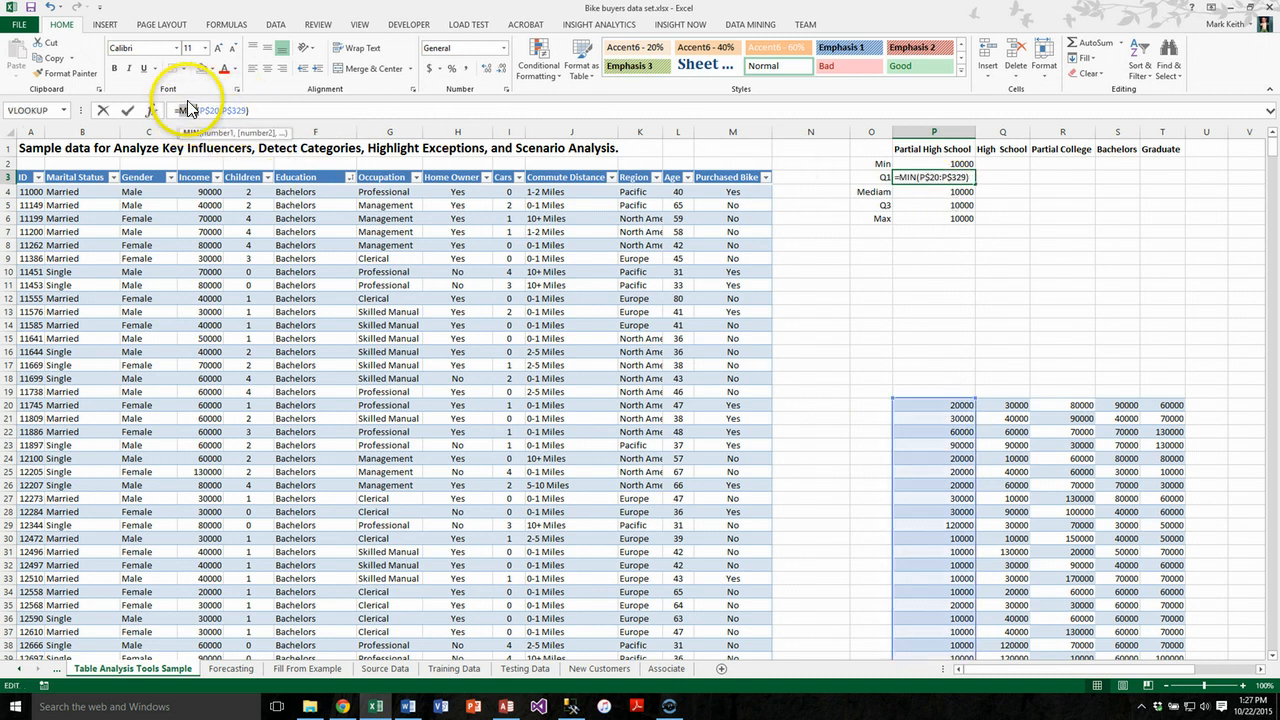
type("Quartlie")
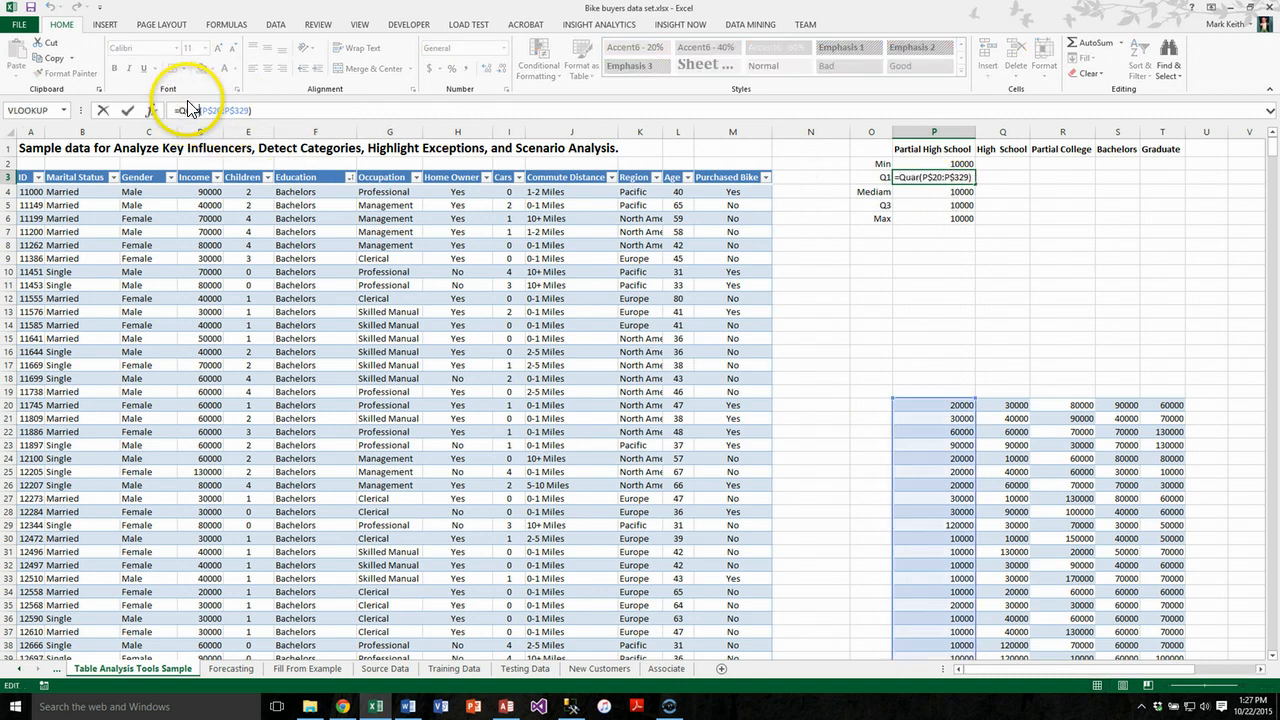
key("BackSpace")
key("BackSpace")
key("BackSpace")
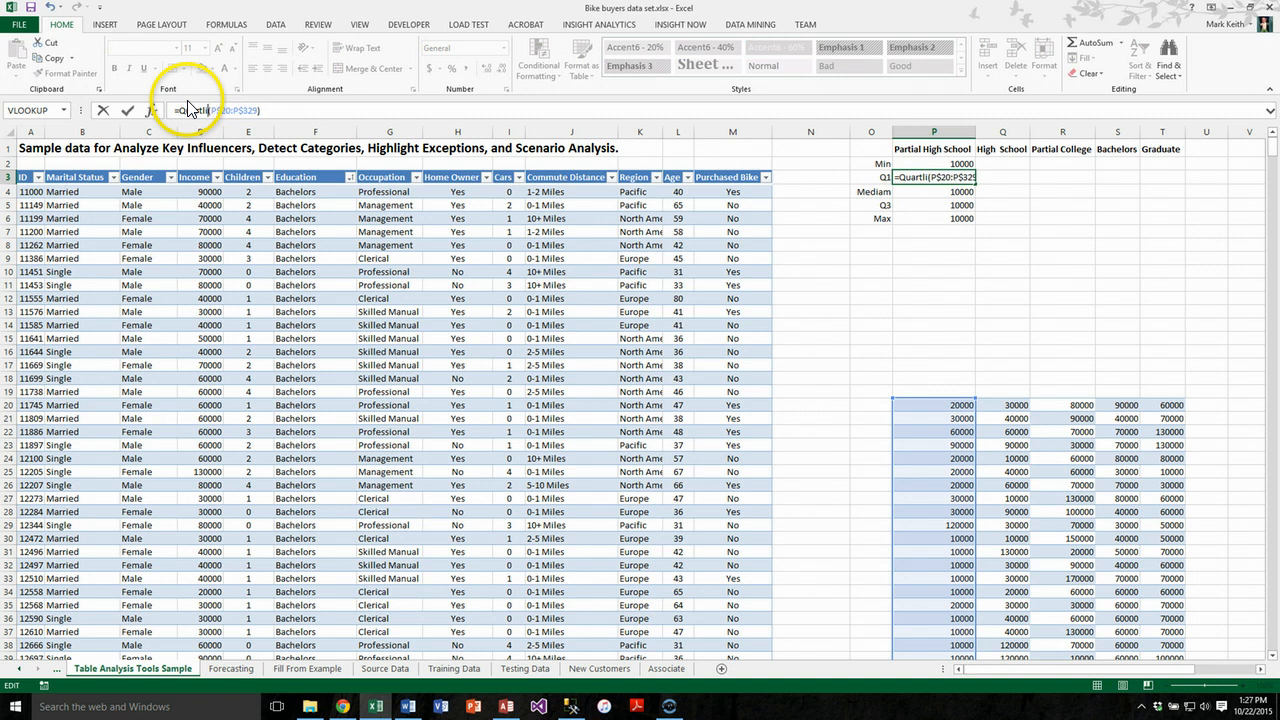
type("ile")
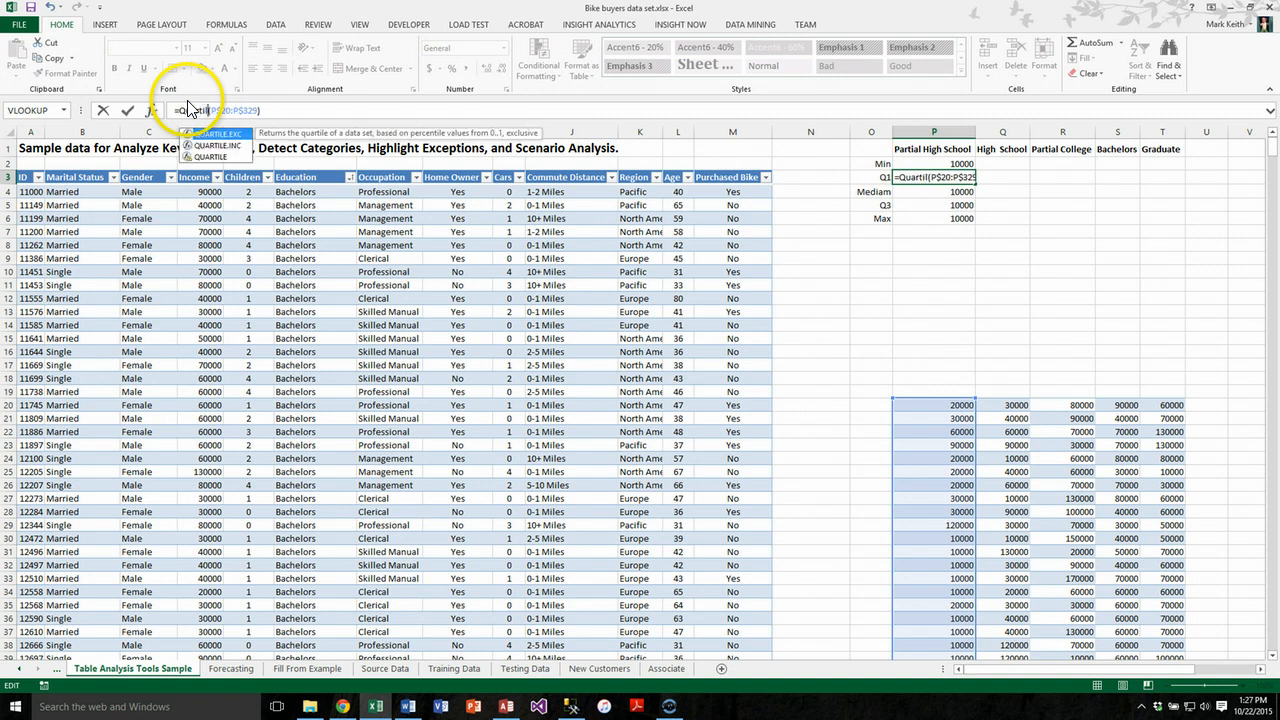
key("Right")
key("Right")
key("Right")
key("Right")
key("Right")
key("Right")
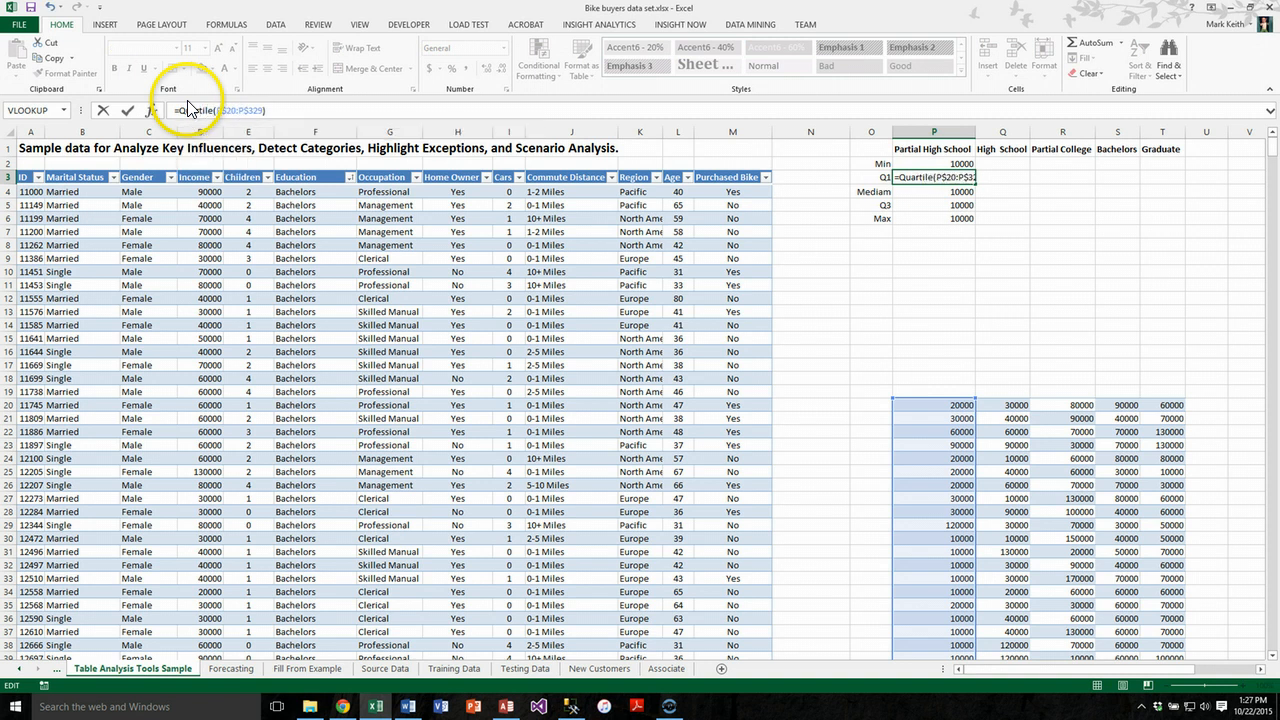
key("Left")
type(",")
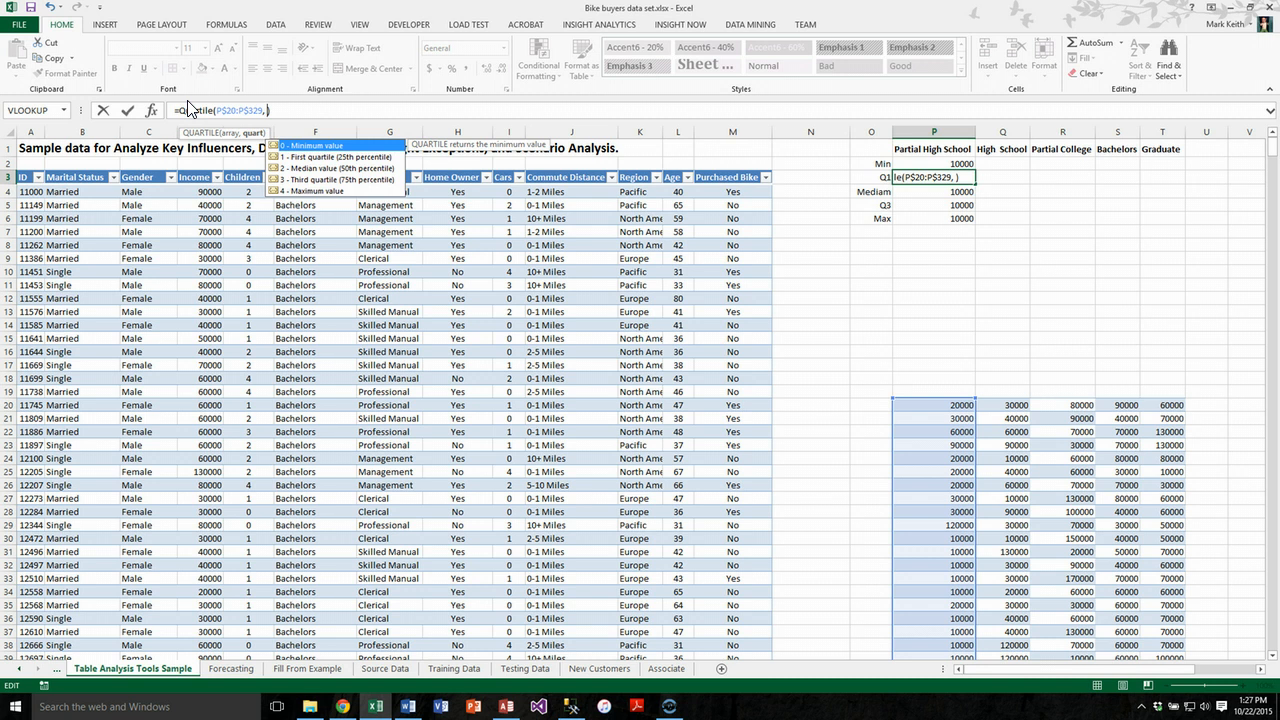
key("Down")
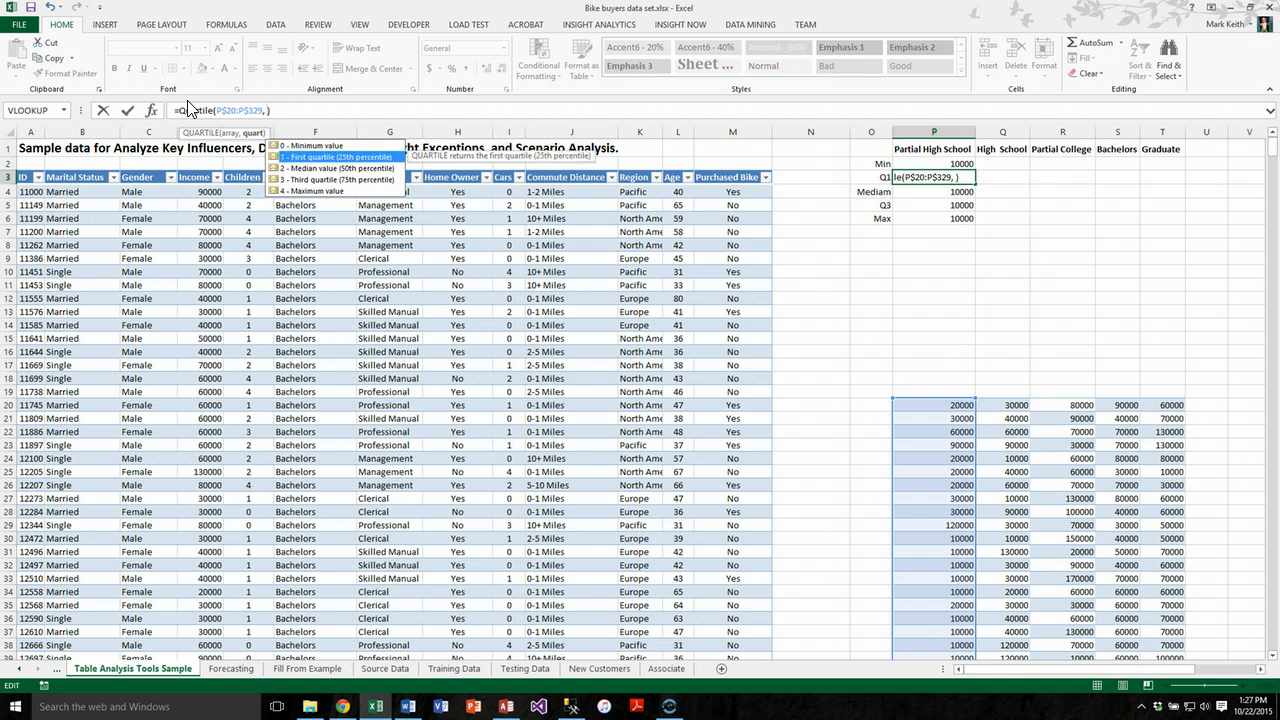
key("Tab")
key("Return")
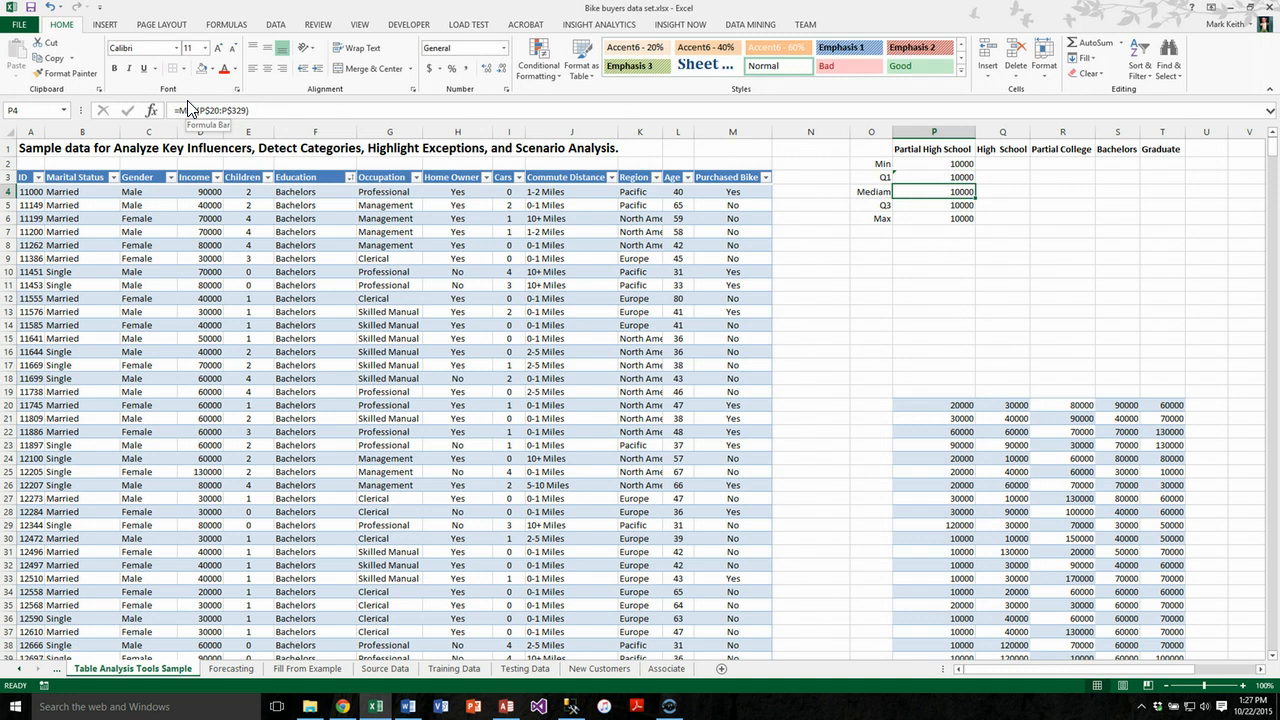
Step: Replace MIN with MEDIAN in the P4 formula, keeping the range P$20:P$329
double_click(187, 109)
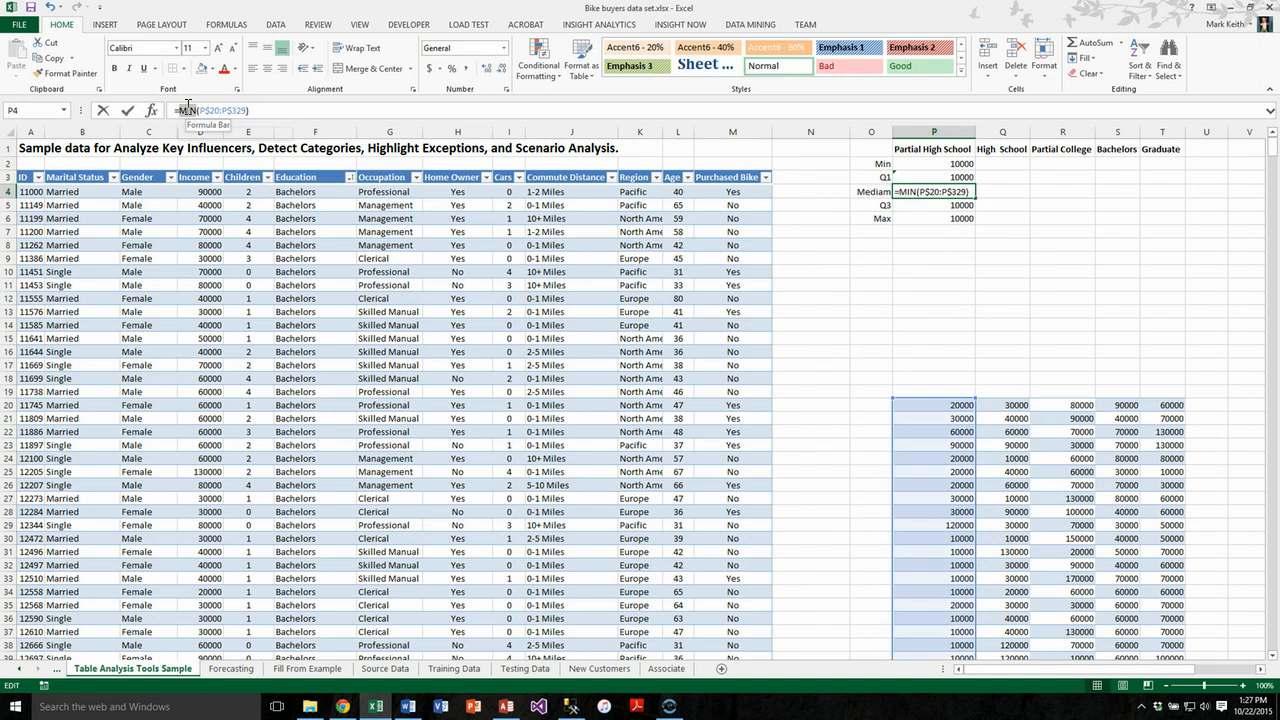
type("median")
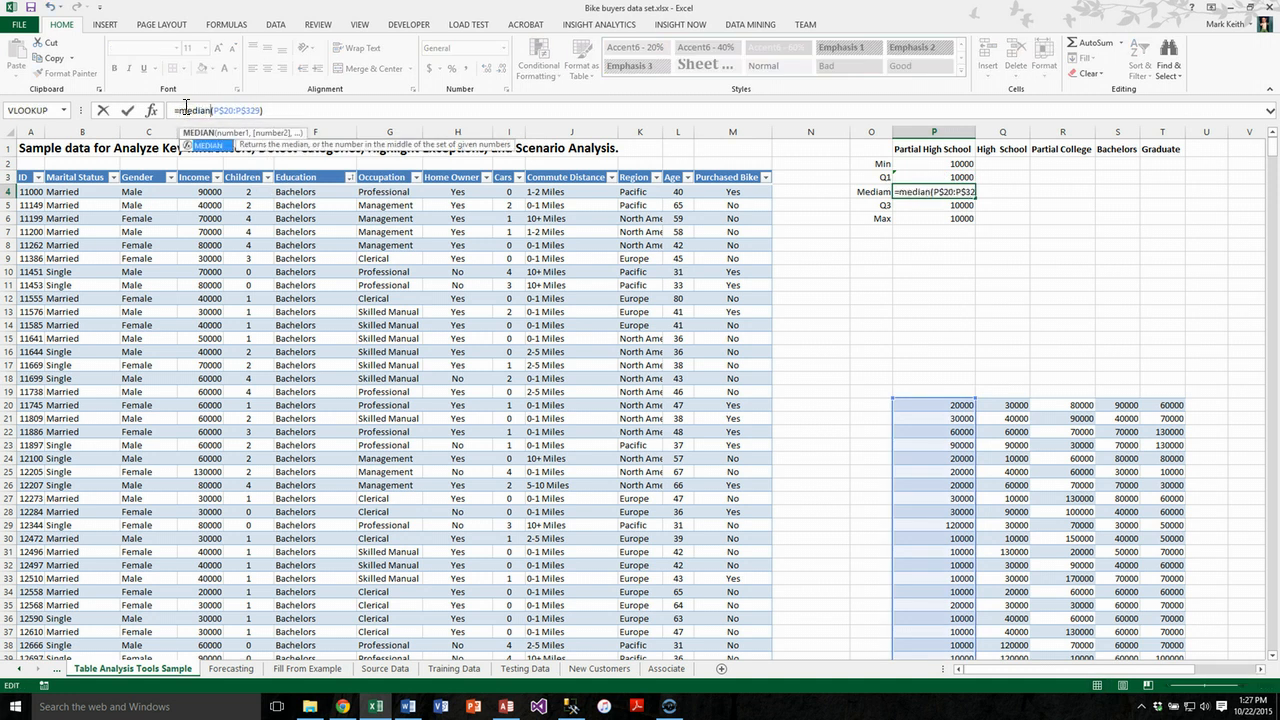
key("Return")
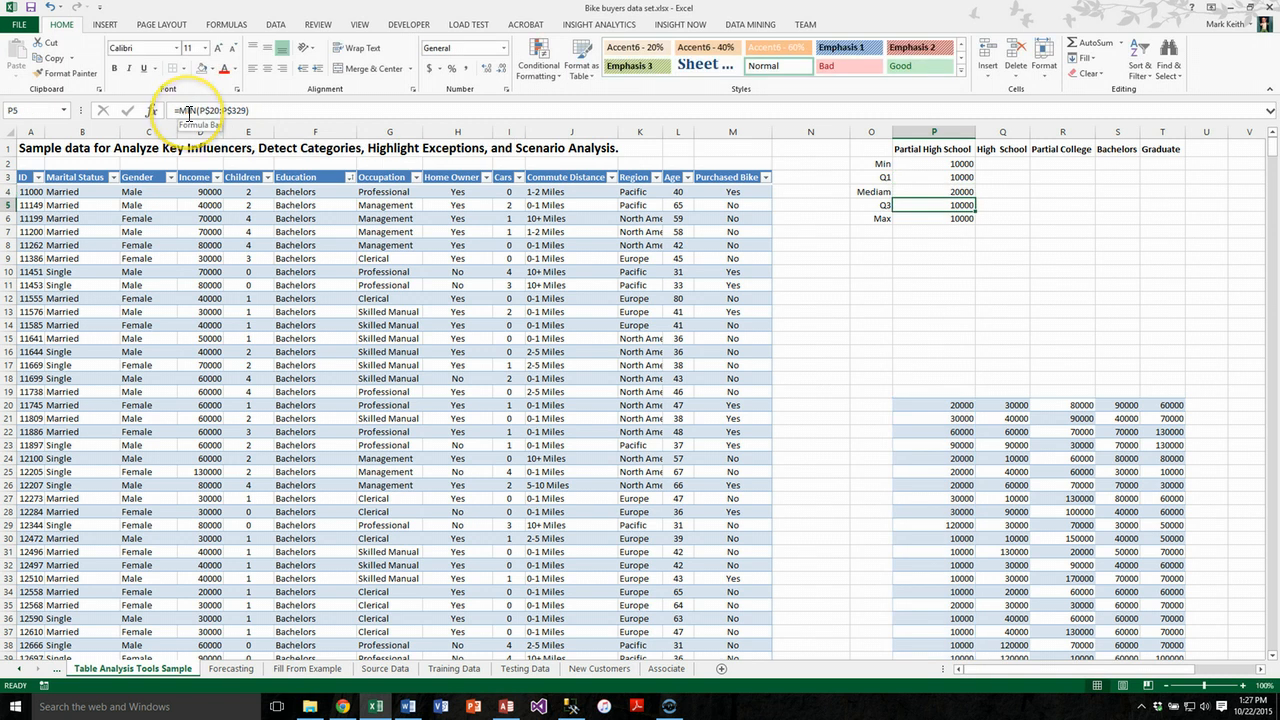
Step: Change the Q3 formula in P5 to QUARTILE over P$20:P$329 with the third quartile option (3)
double_click(187, 110)
type("quartil")
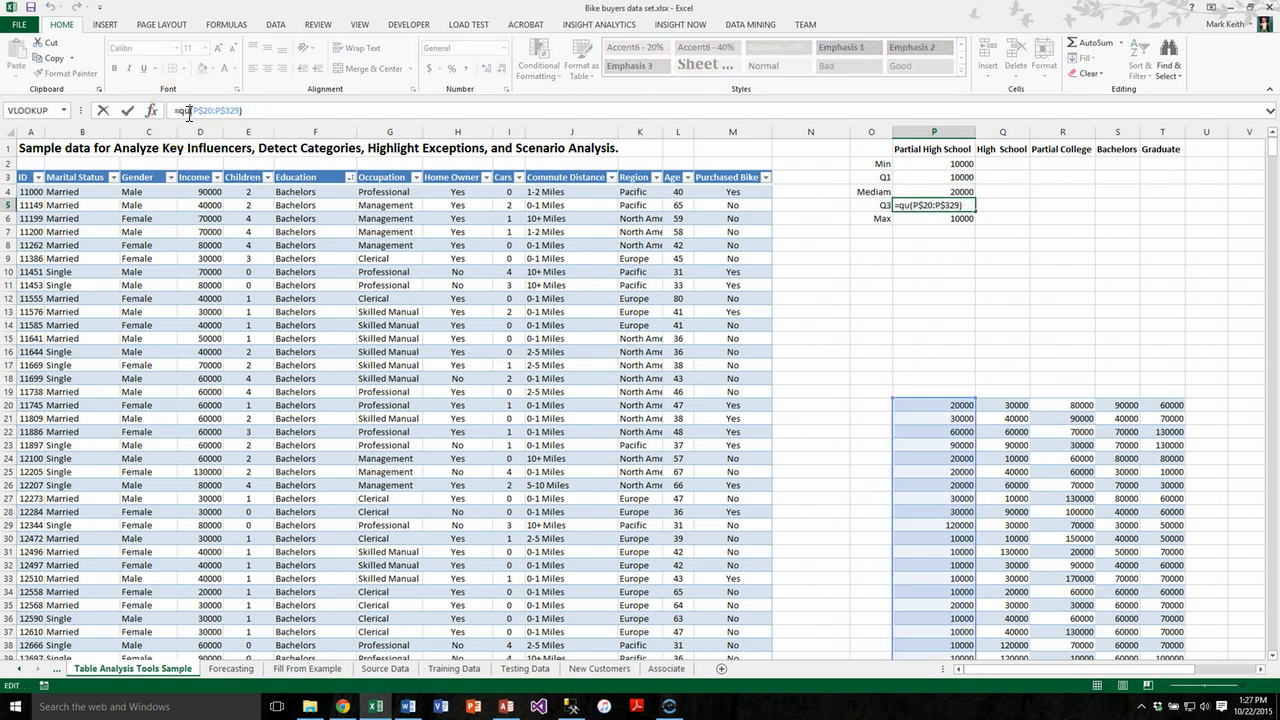
type("e(P$20:P$329")
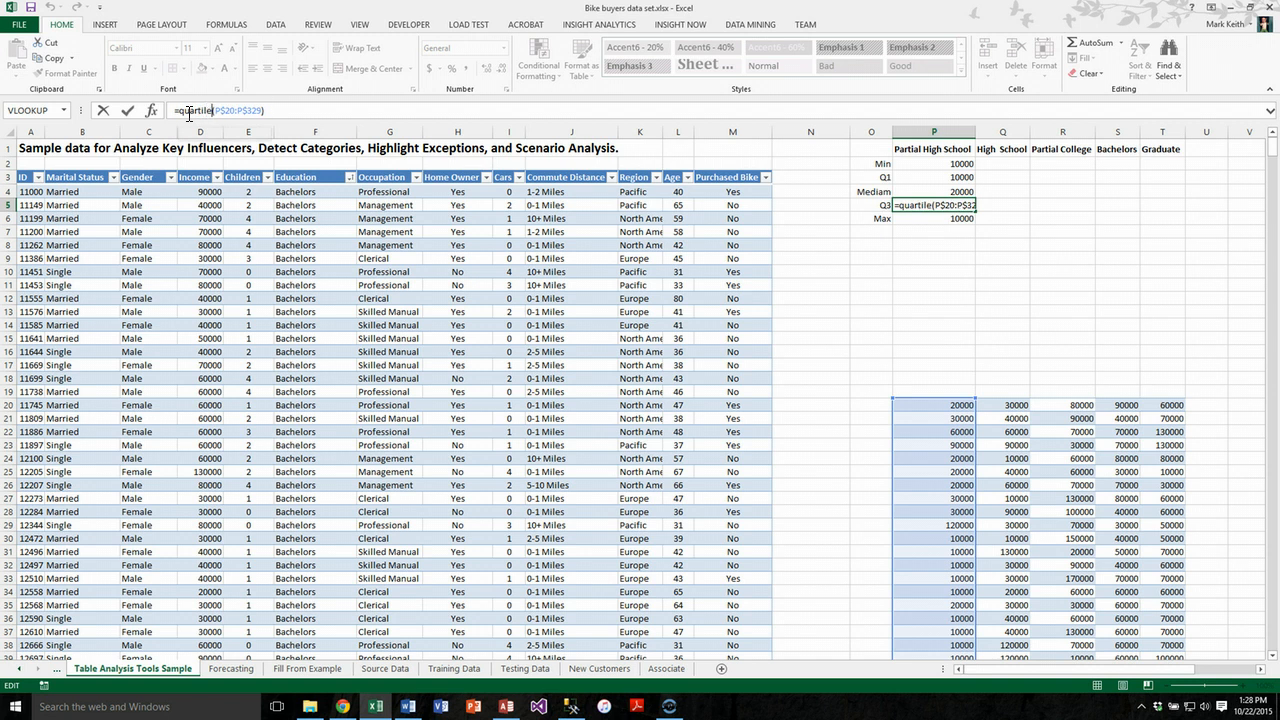
type(",")
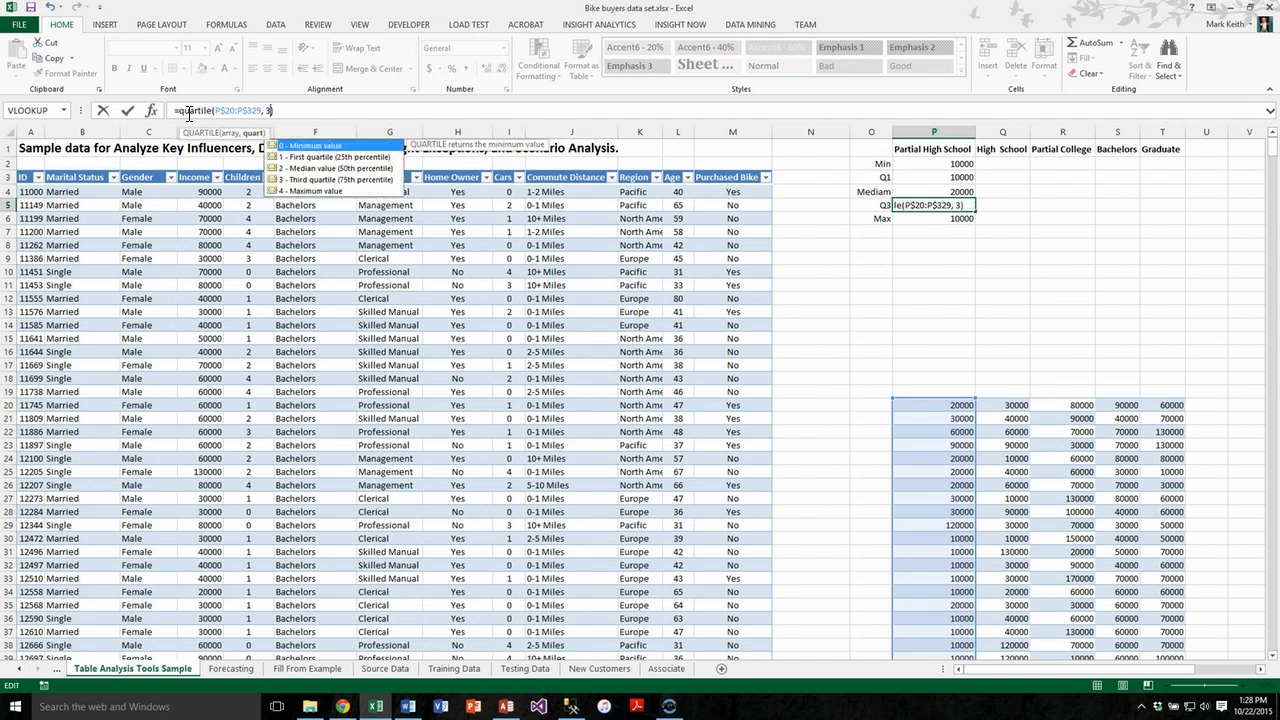
type(" 3")
key("BackSpace")
type("0:P$")
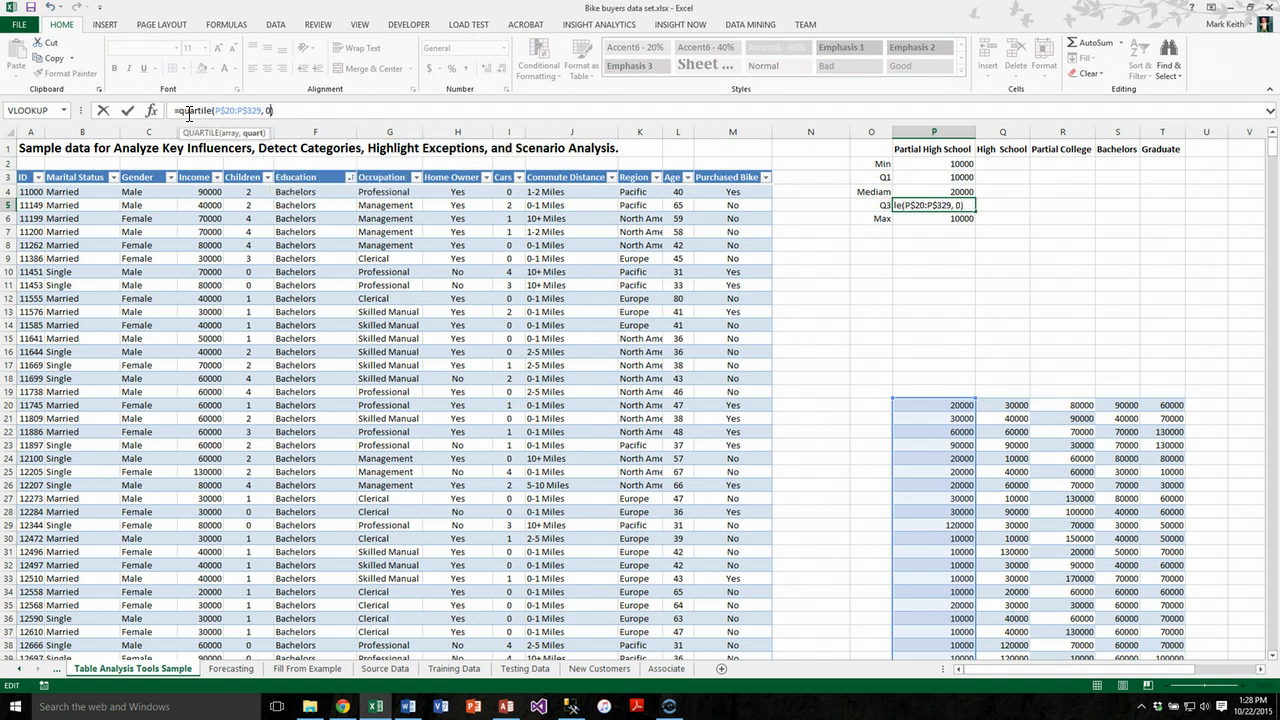
type("3")
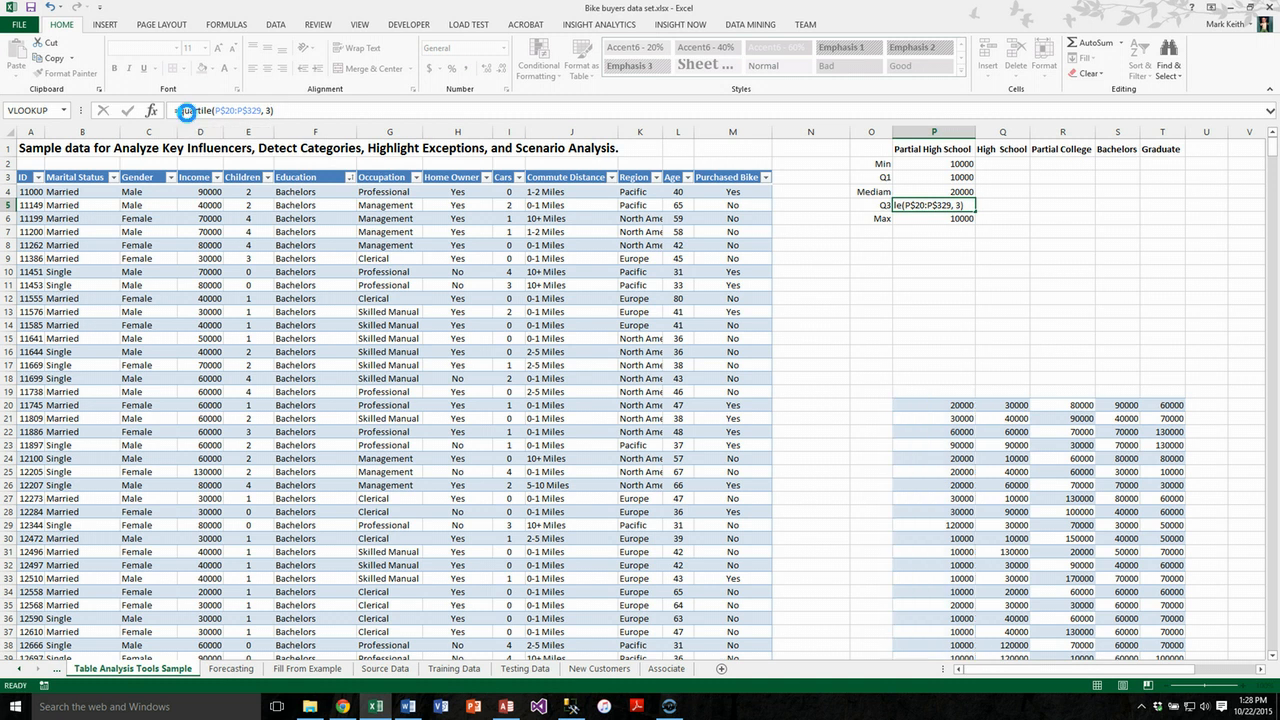
key("Return")
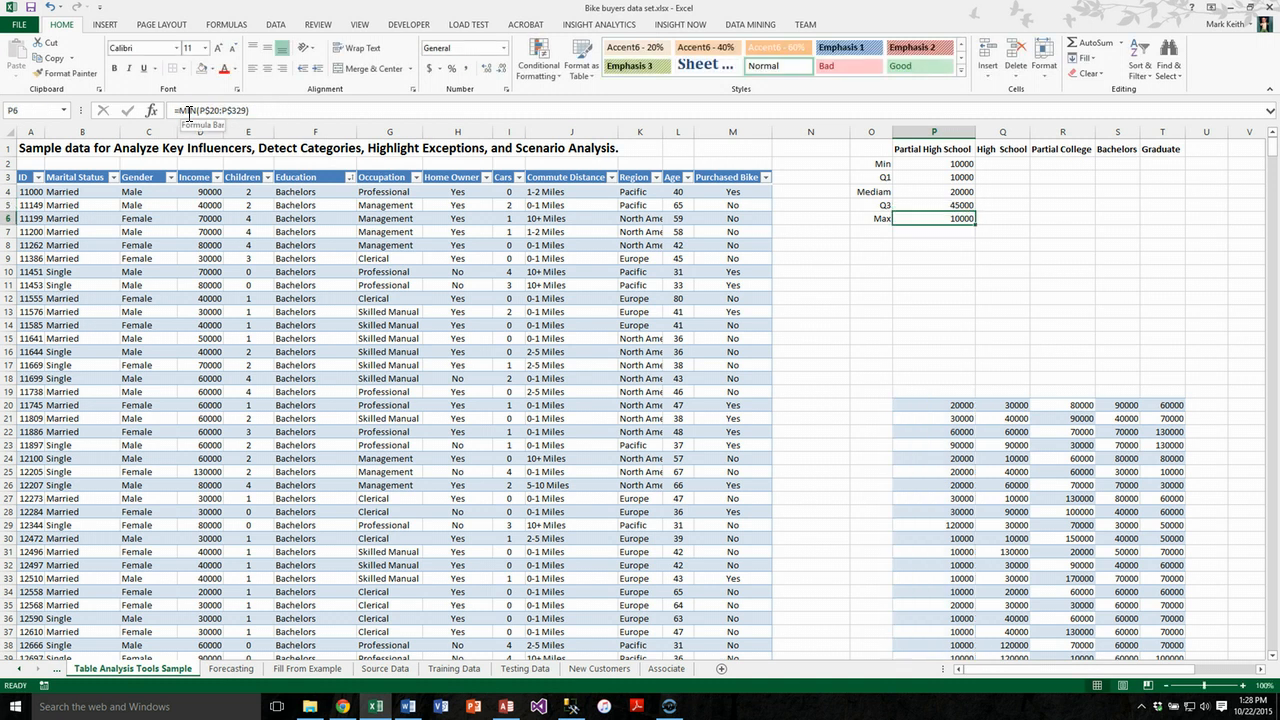
Step: Replace MIN with MAX in the P6 formula, keeping the range P$20:P$329
double_click(188, 114)
type("max")
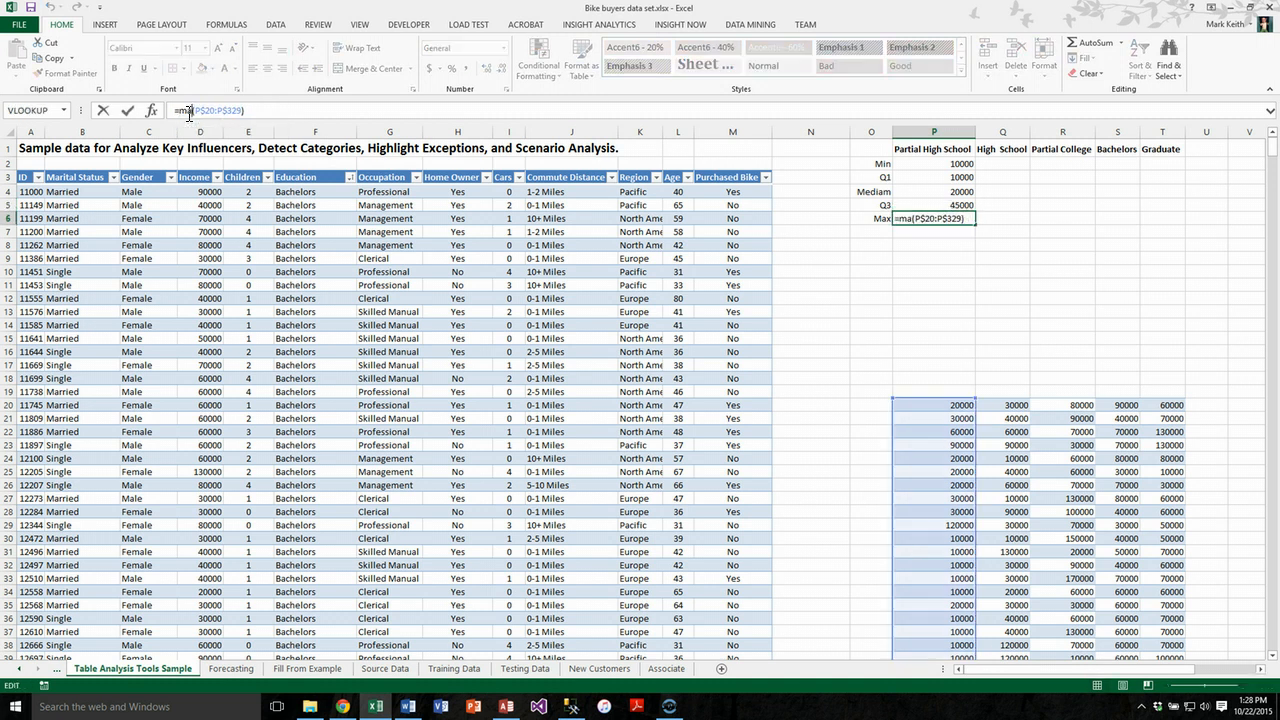
key("Return")
Step: Fill the five summary formulas in P2:P6 across the other education levels through column T
key("Up")
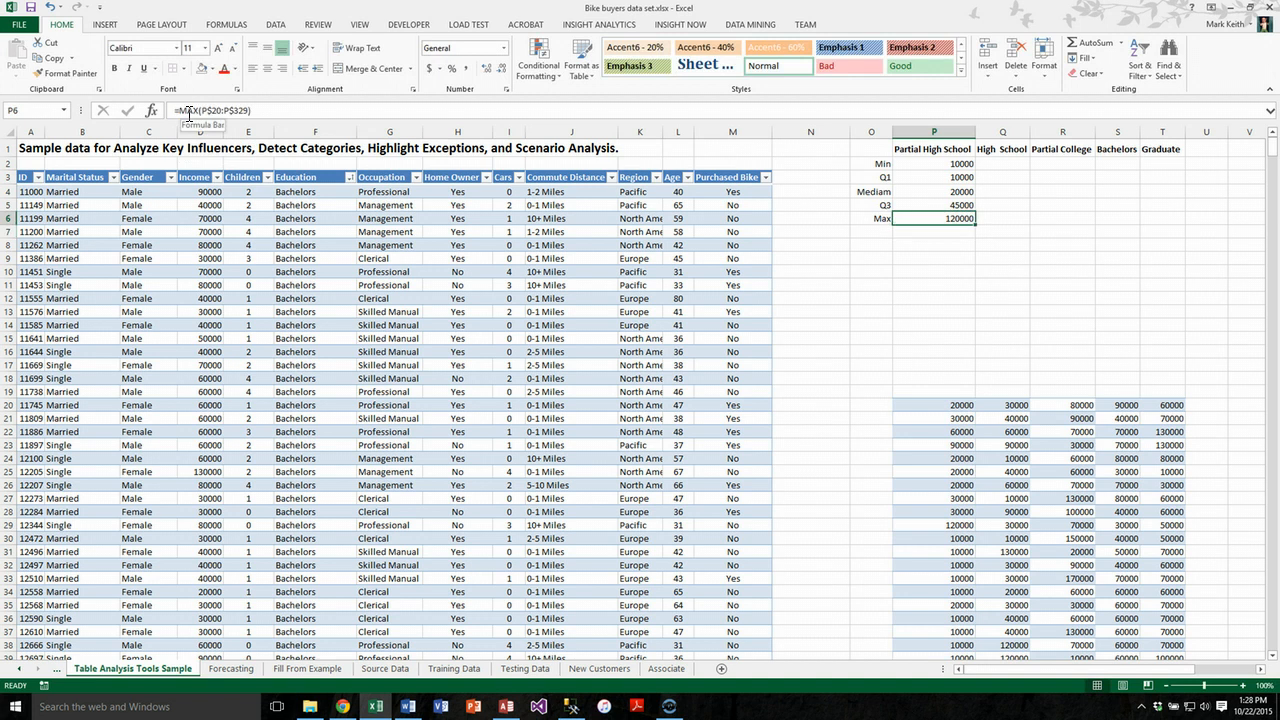
key("shift+Up")
key("shift+Up")
key("shift+Up")
key("shift+Up")
key("shift+Up")
key("shift+Down")
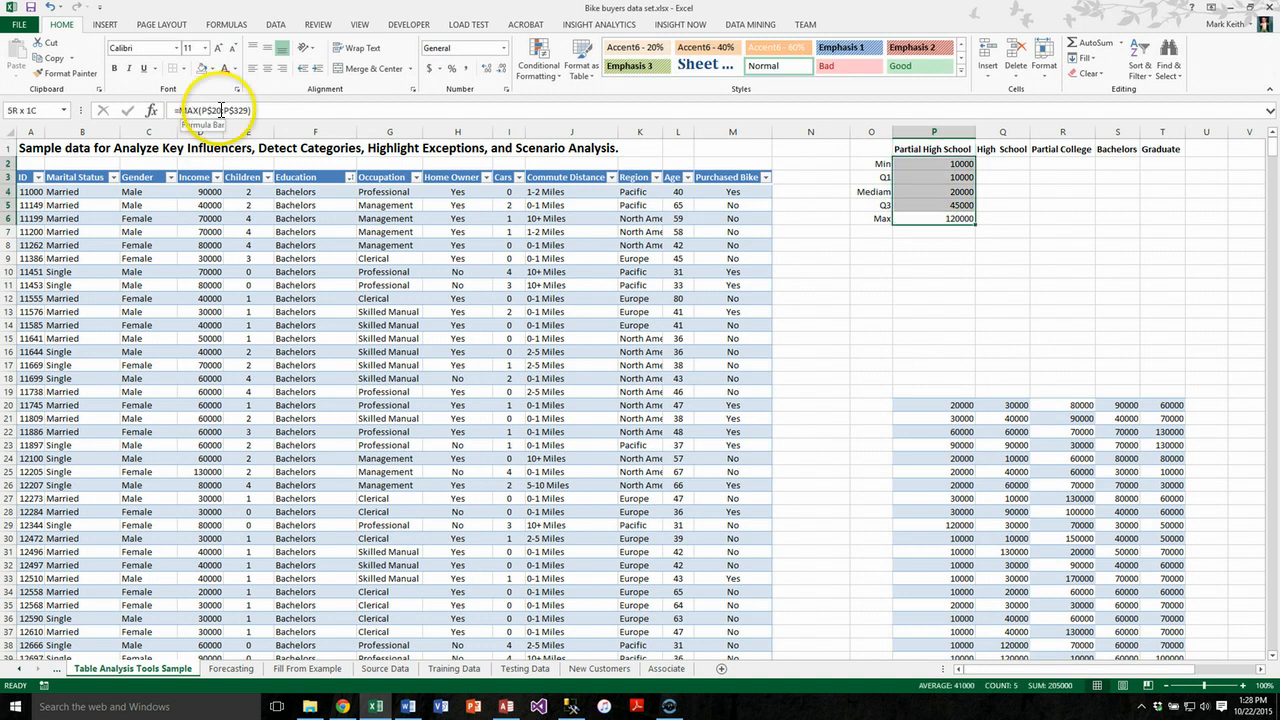
left_click_drag(975, 226, 1184, 228)
left_click(1015, 204)
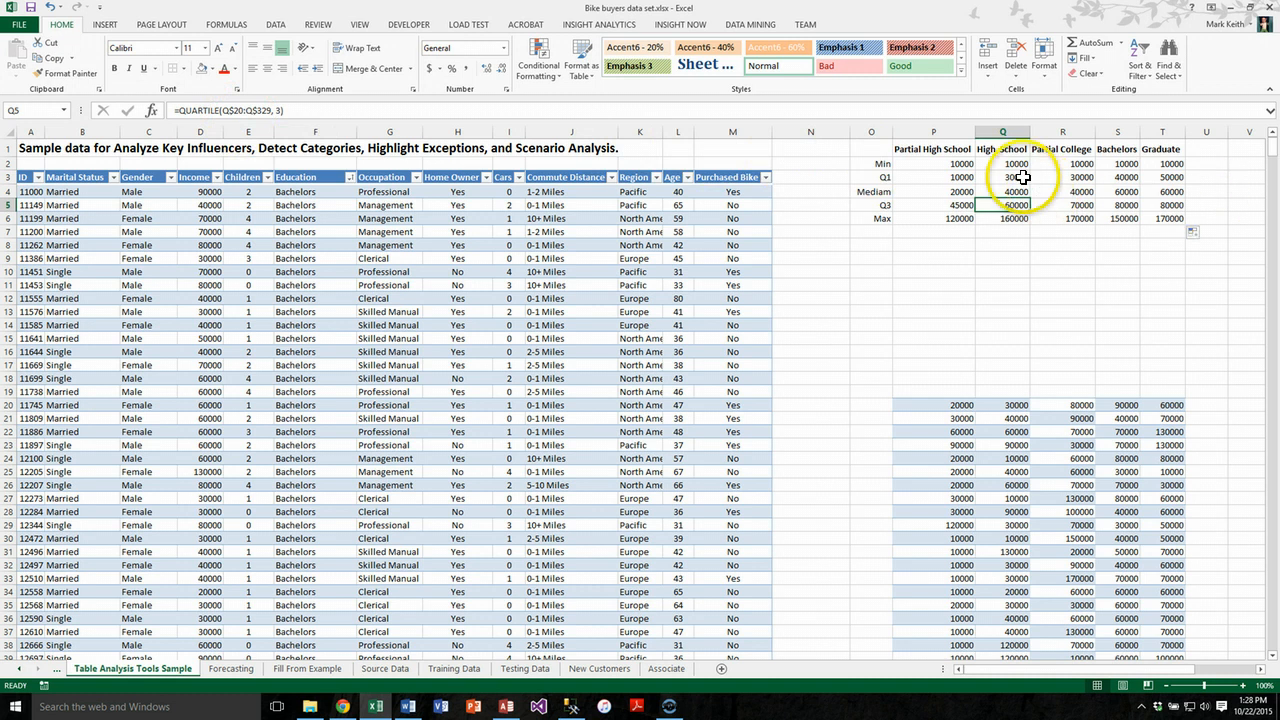
left_click_drag(950, 164, 1166, 212)
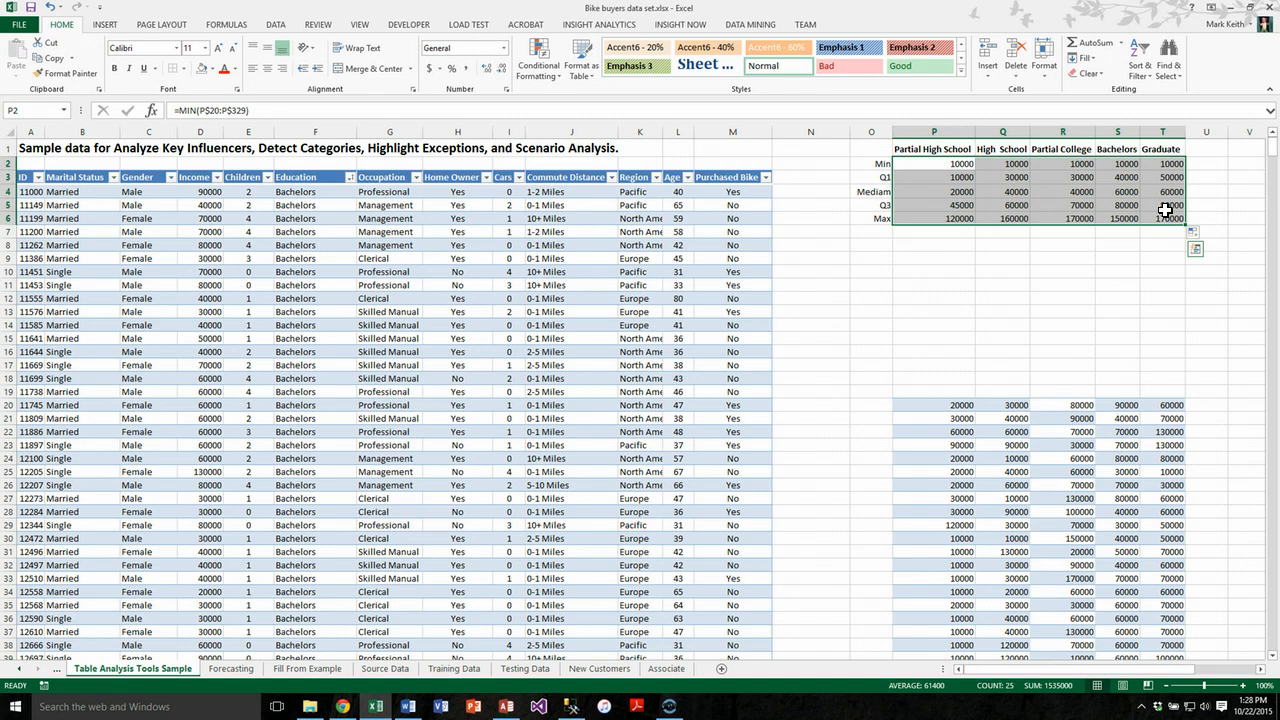
Step: Label O8 as "Diff (Q1-Min)" and O9 as "Diff(Median - Q1)"
left_click(867, 242)
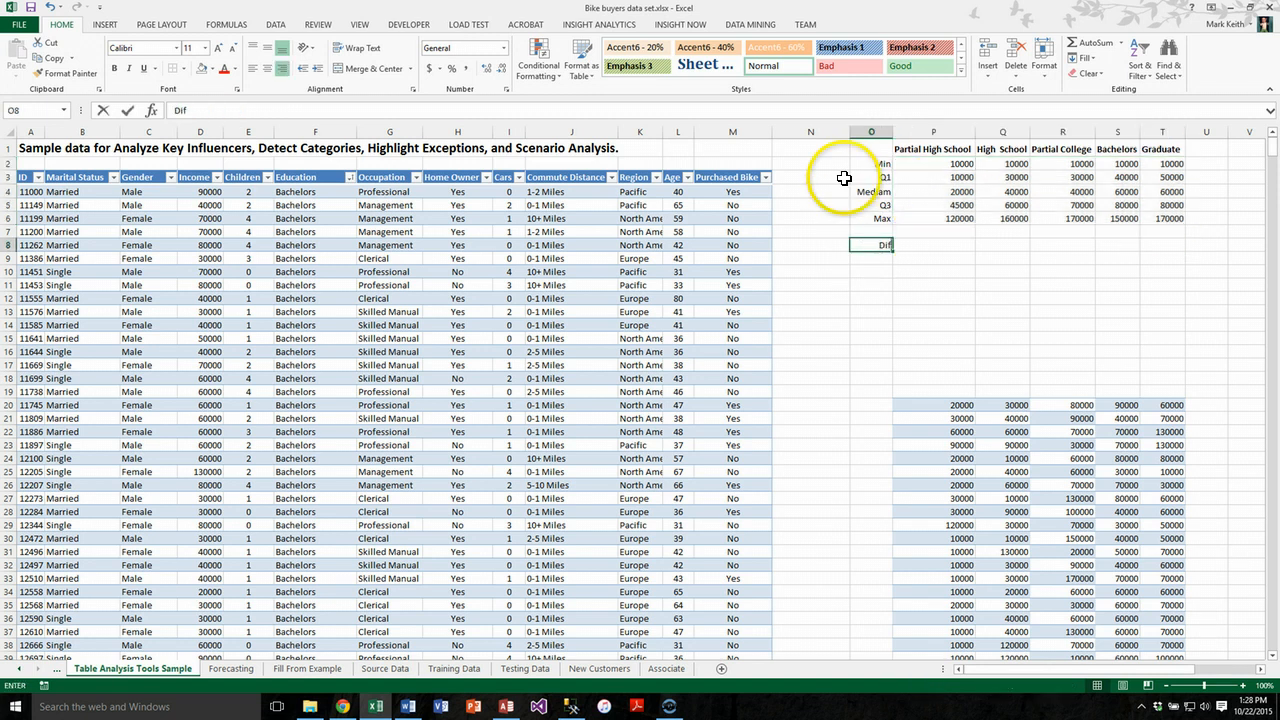
type("Diff (Q1-Min")
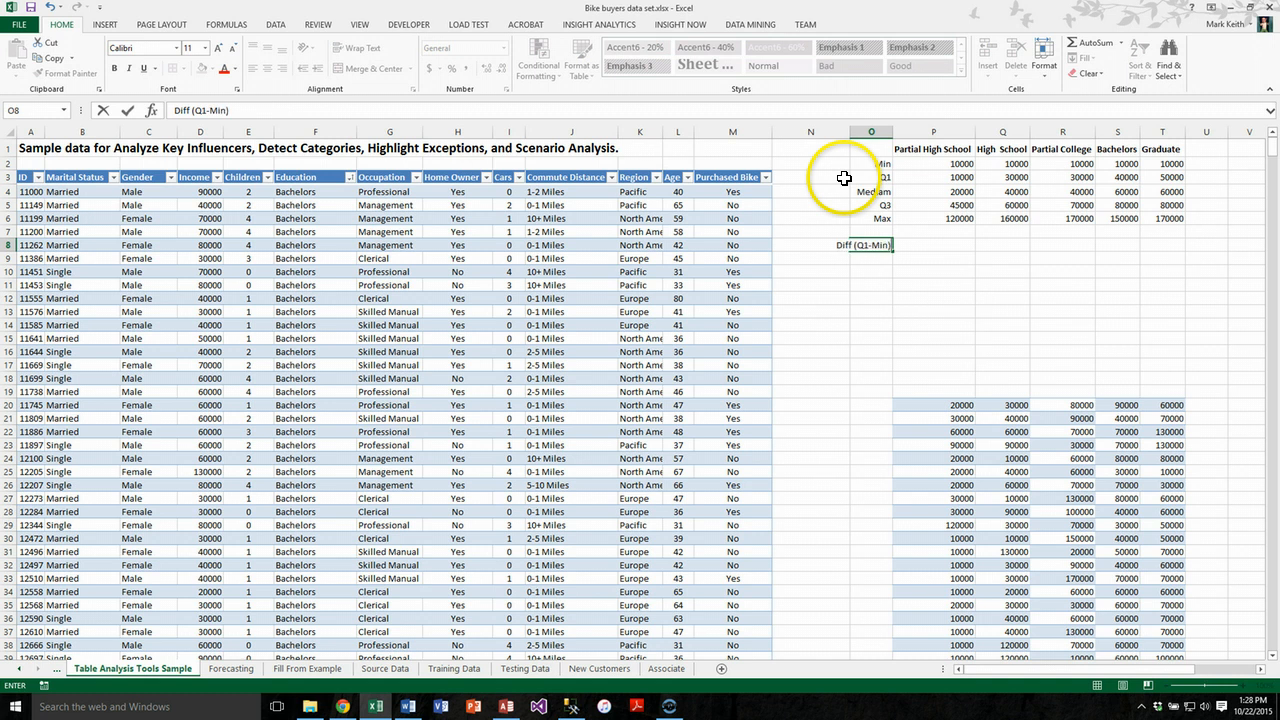
key("Return")
type("Diff")
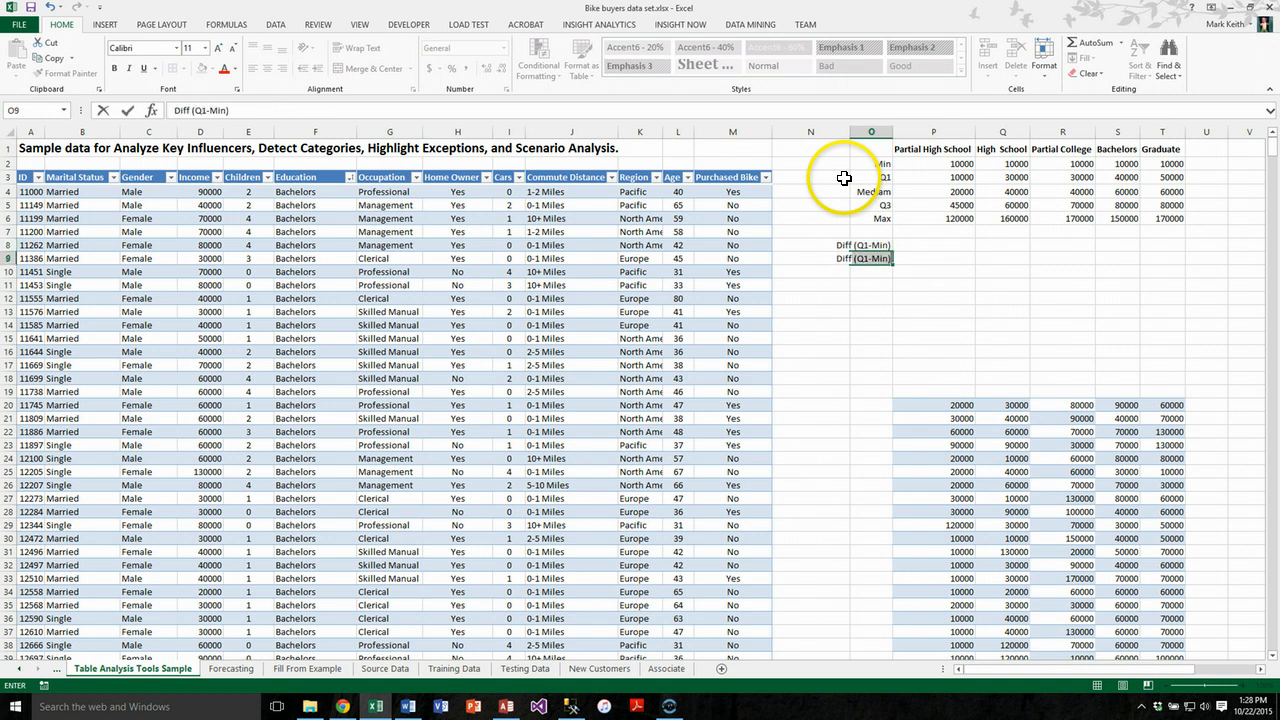
type("(Median")
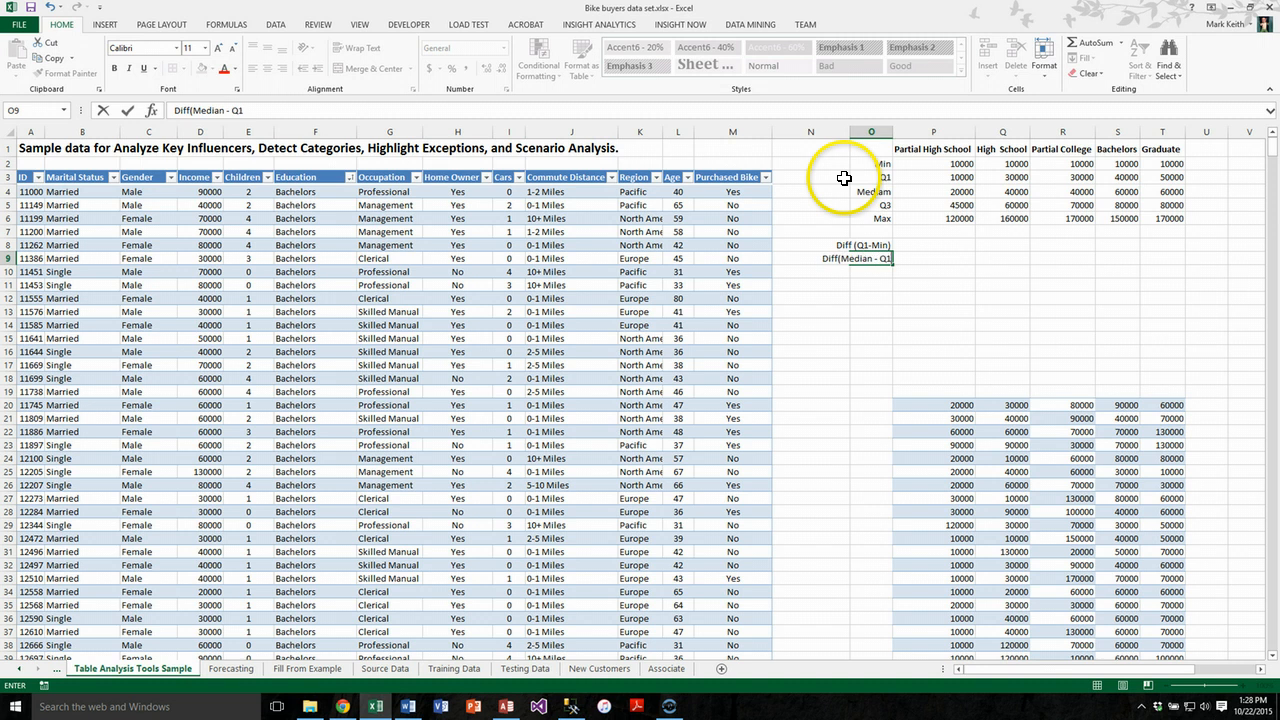
key("Return")
Step: Label O10 as "Diff (Q3 - Median)" and O11 as "Diff (Max - Q3)"
type("D")
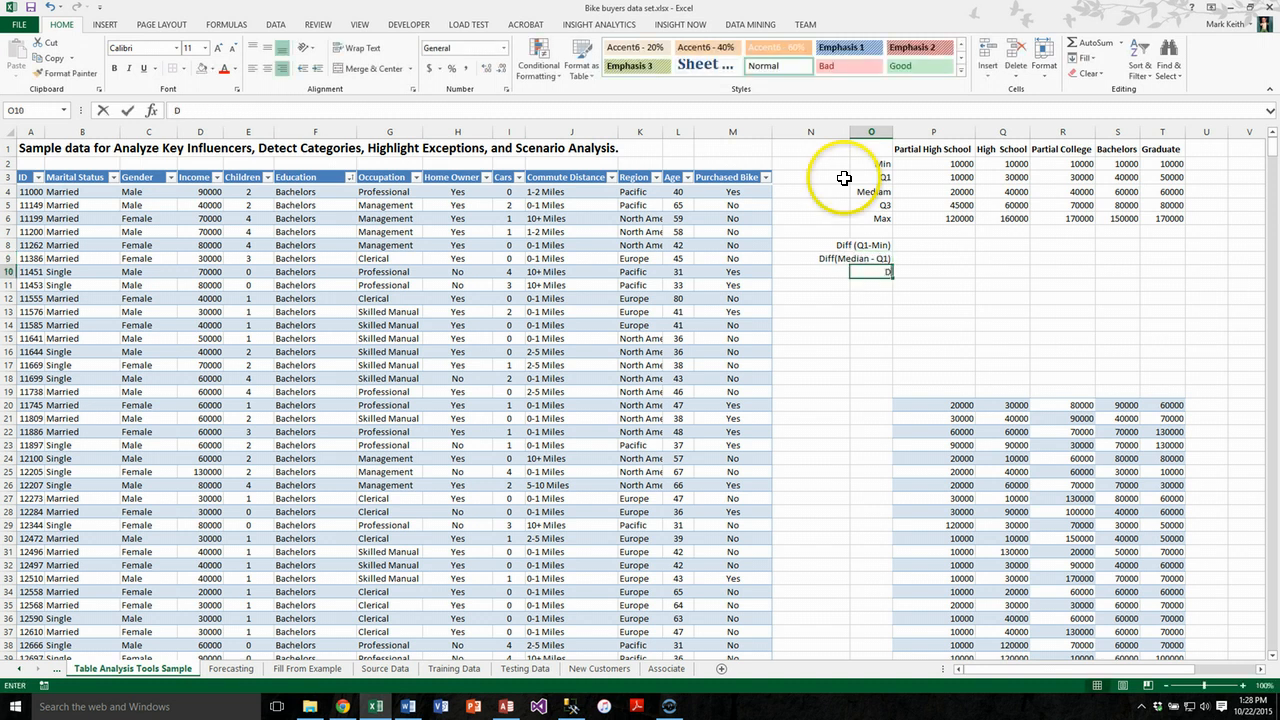
type("iff ")
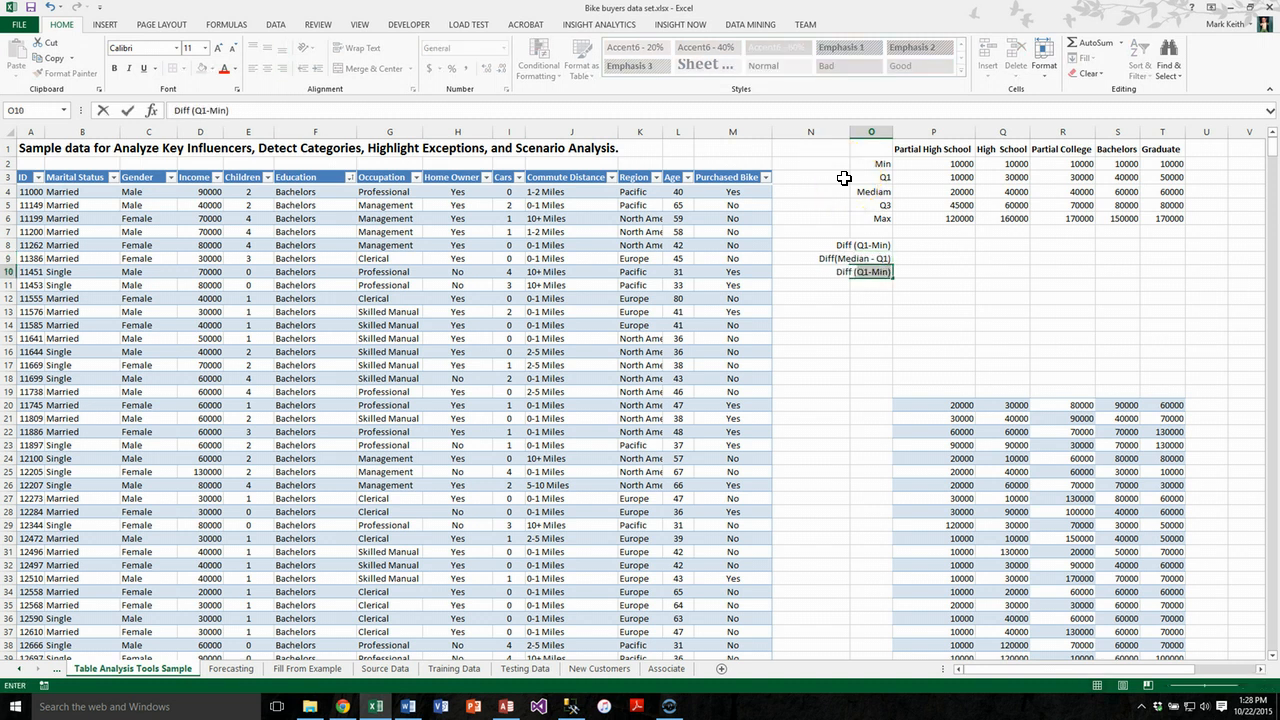
type("(Q3 - Median")
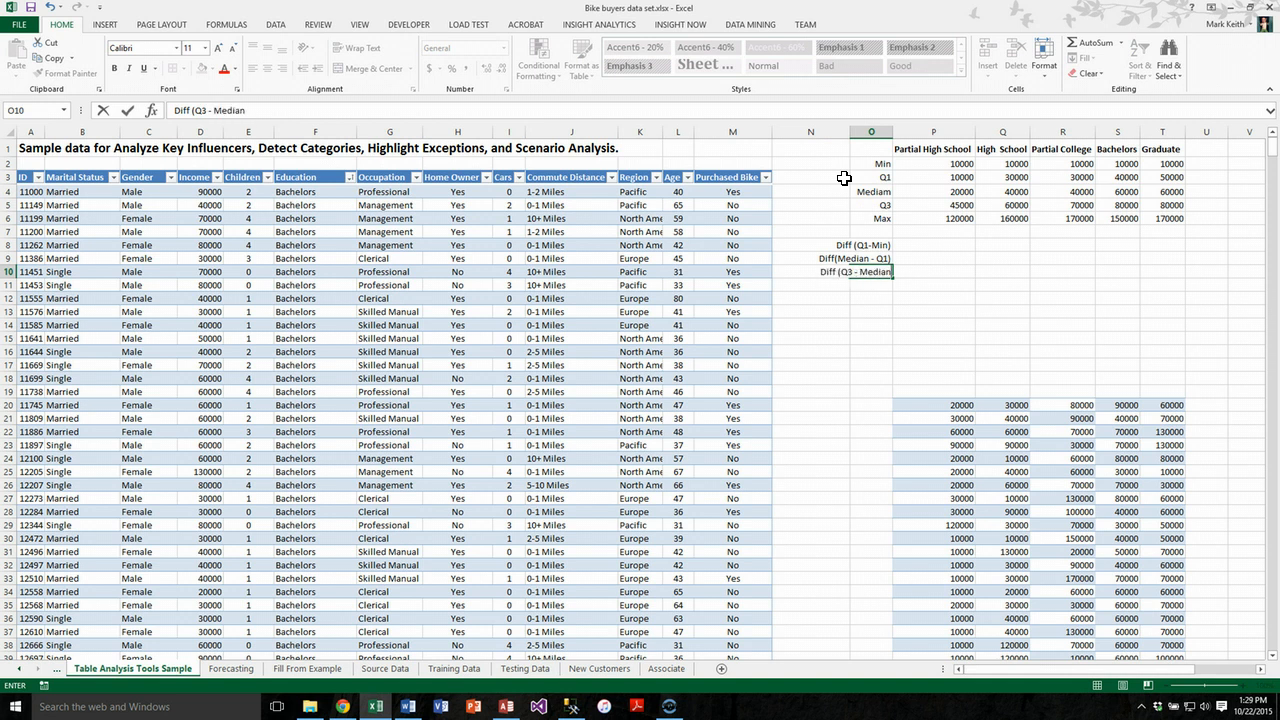
type(")")
key("Return")
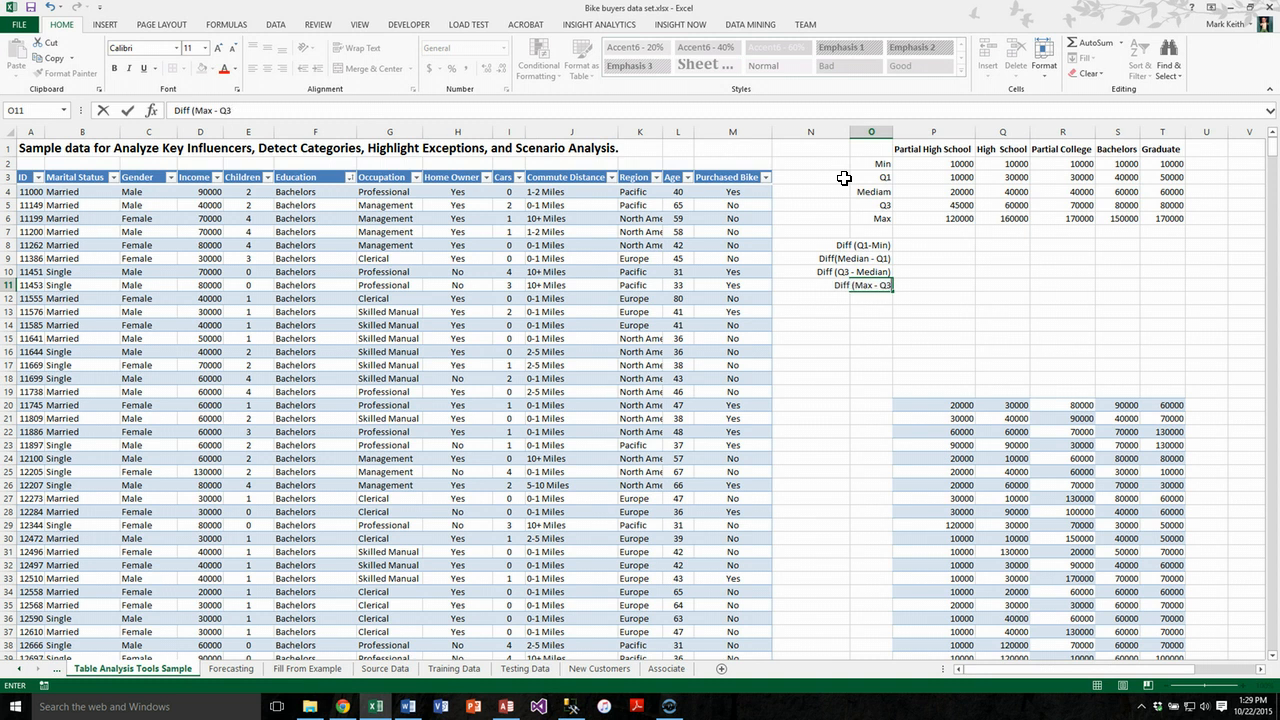
key("Return")
Step: Compute the Q1 minus Min difference for Partial High School in P8 with the formula =P3-P2
key("Up")
key("Up")
key("Up")
key("Up")
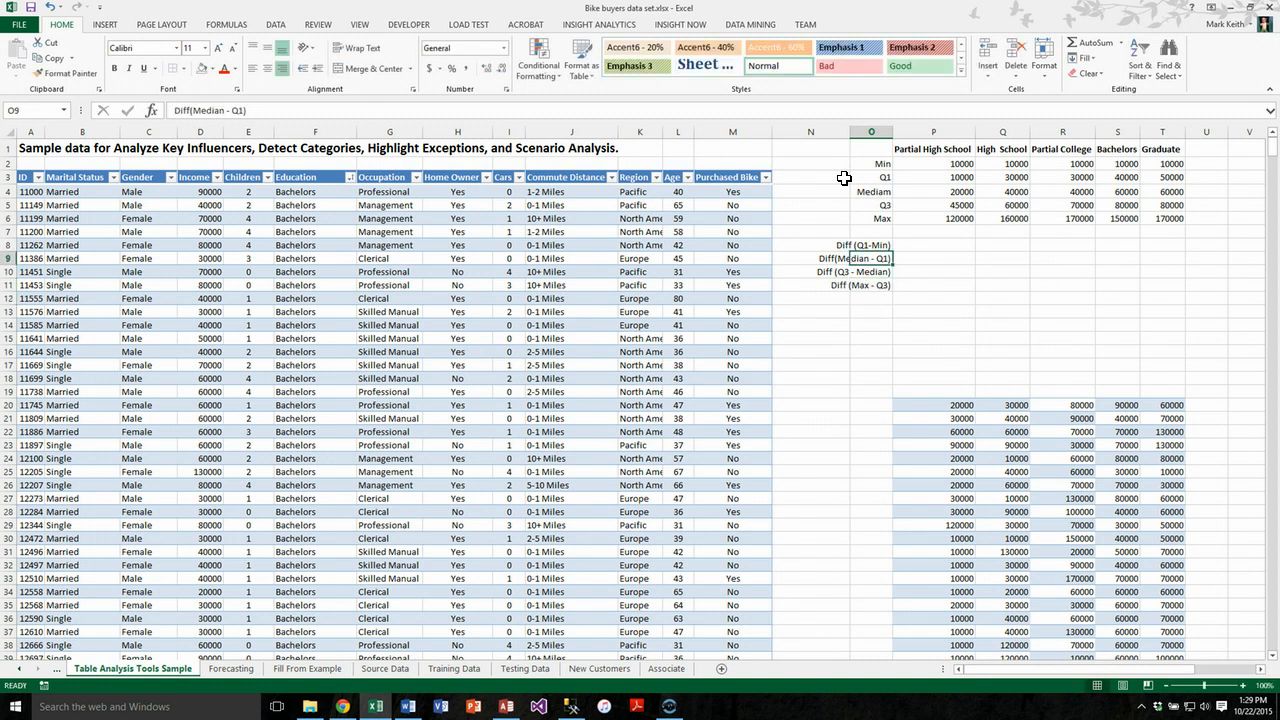
key("Right")
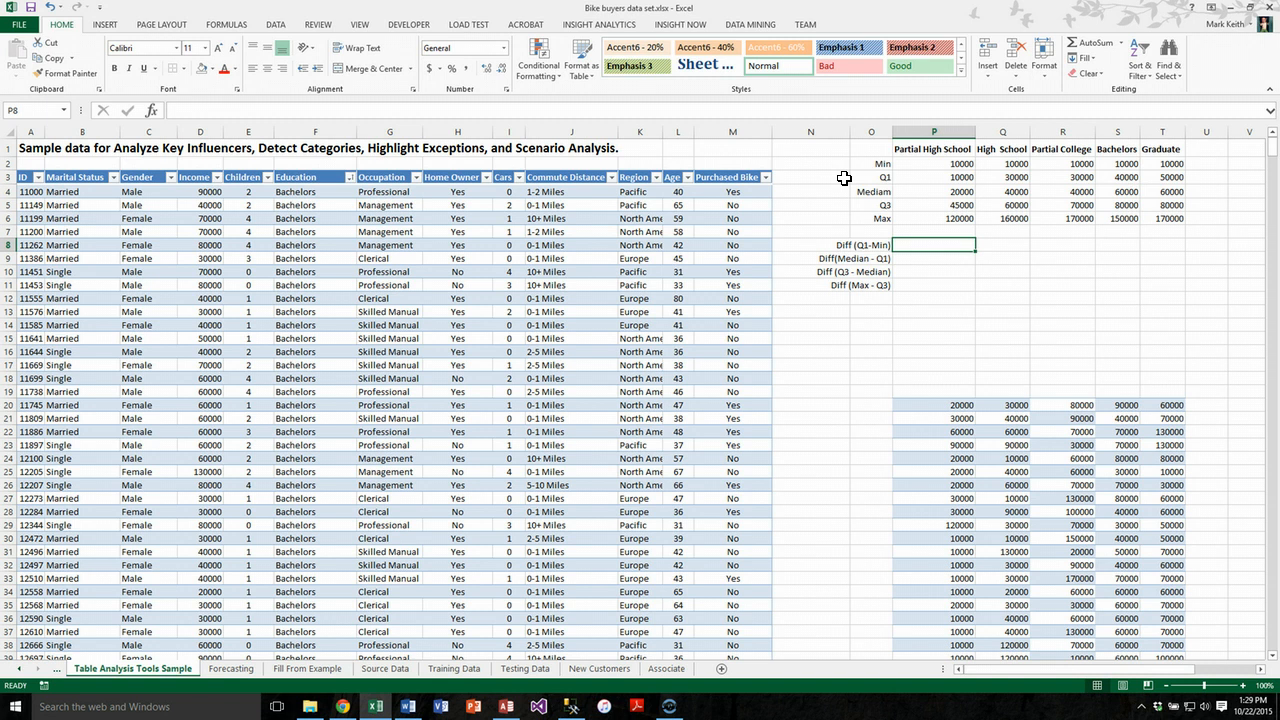
type("=")
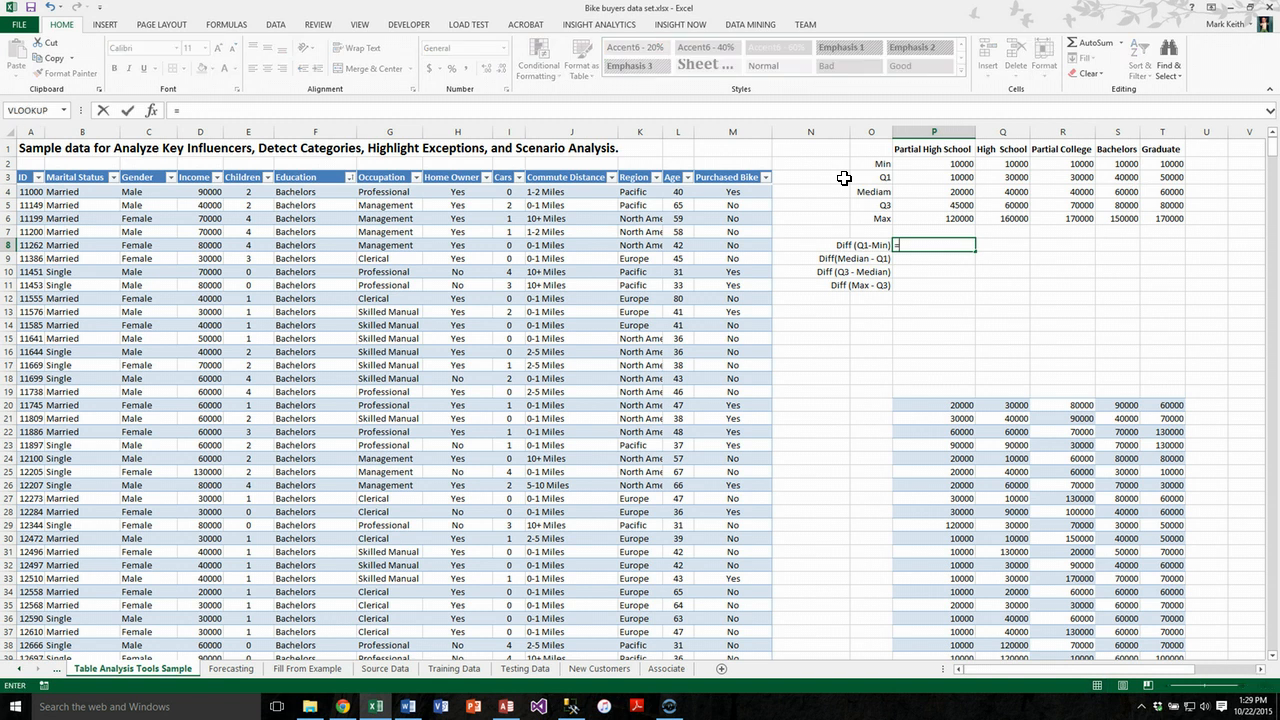
left_click(950, 179)
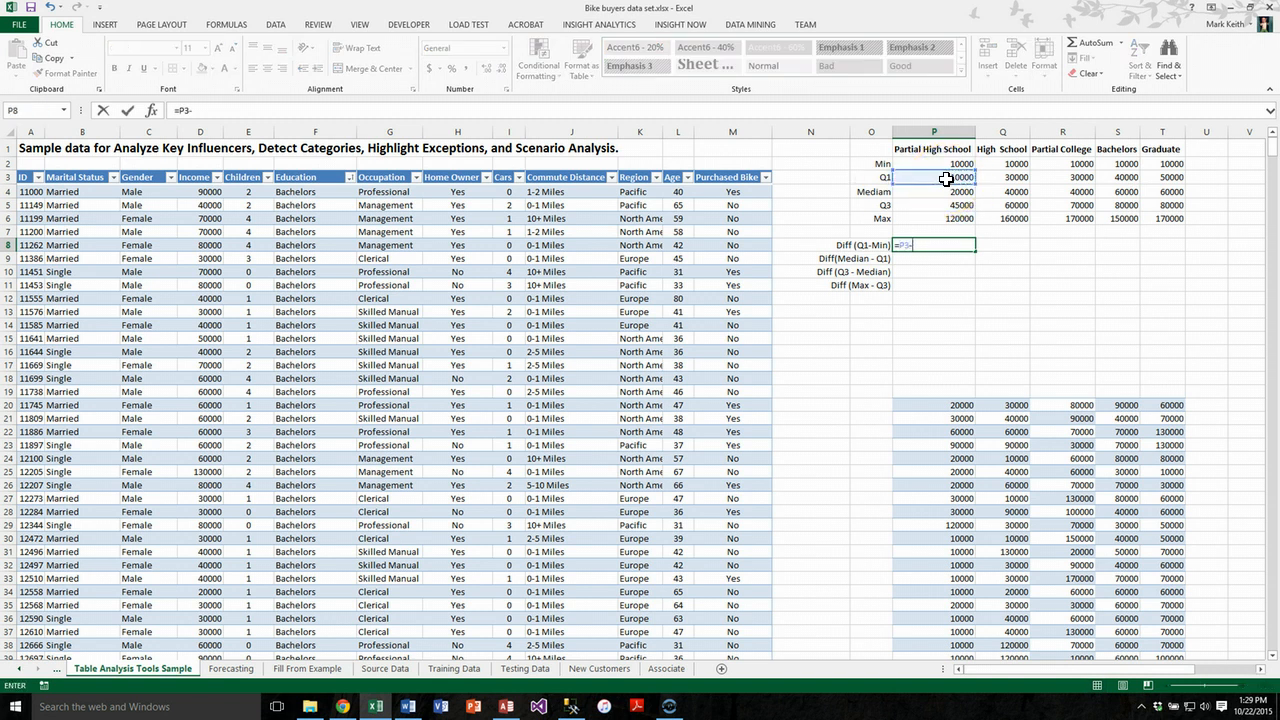
type("-")
left_click(930, 166)
key("Return")
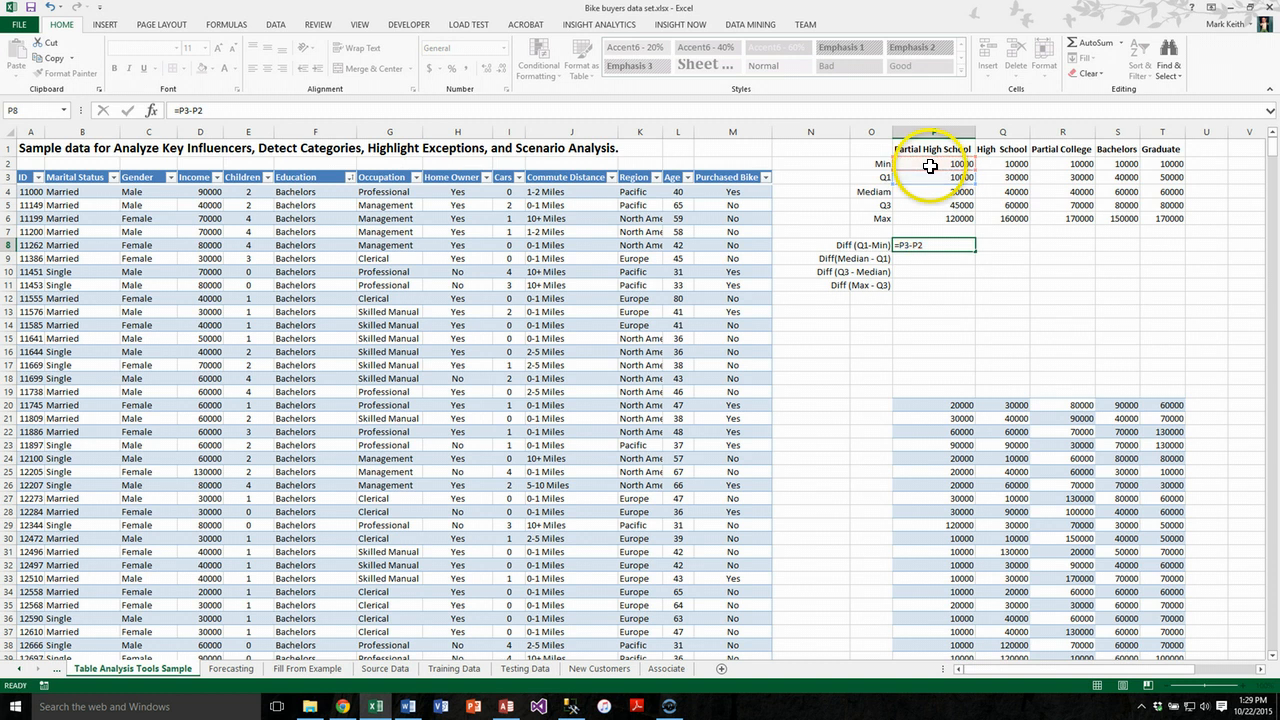
Step: Fill the P8 difference formula through P8:T11 and move the labelled block O8:T11 down one row to O9:T12
left_click(938, 248)
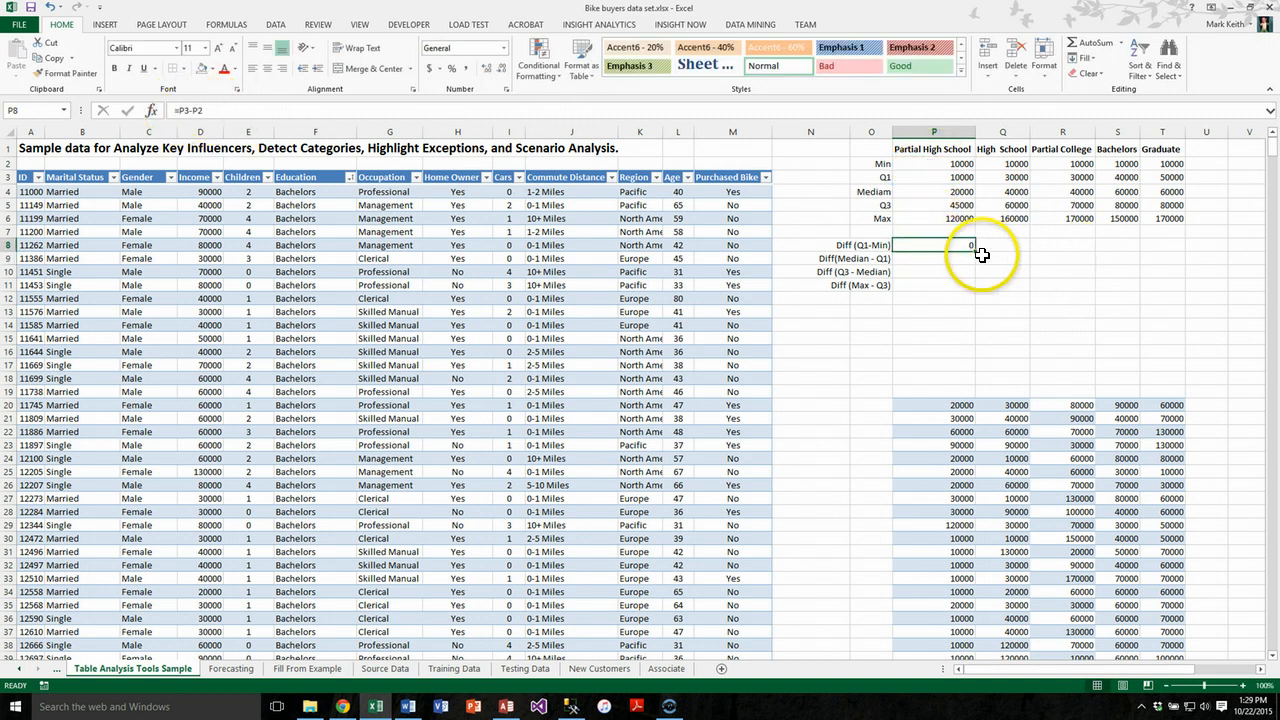
left_click_drag(975, 250, 1163, 292)
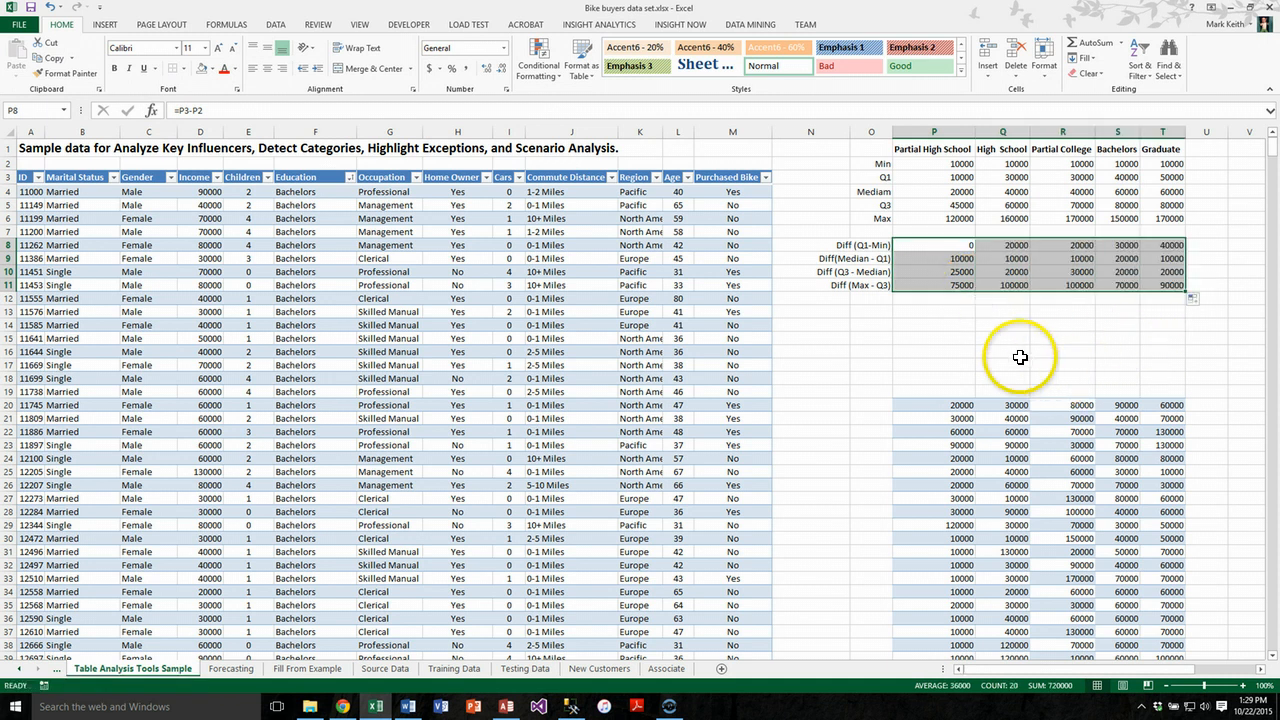
left_click_drag(872, 246, 1166, 308)
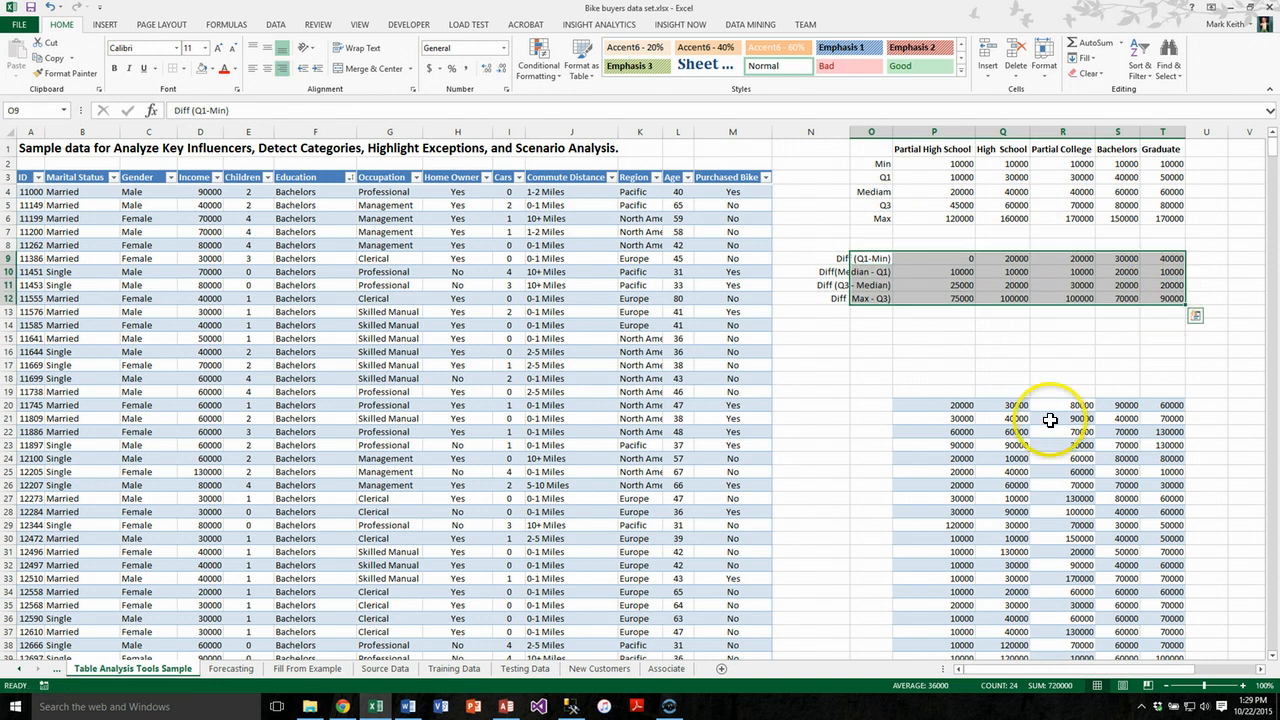
left_click(940, 318)
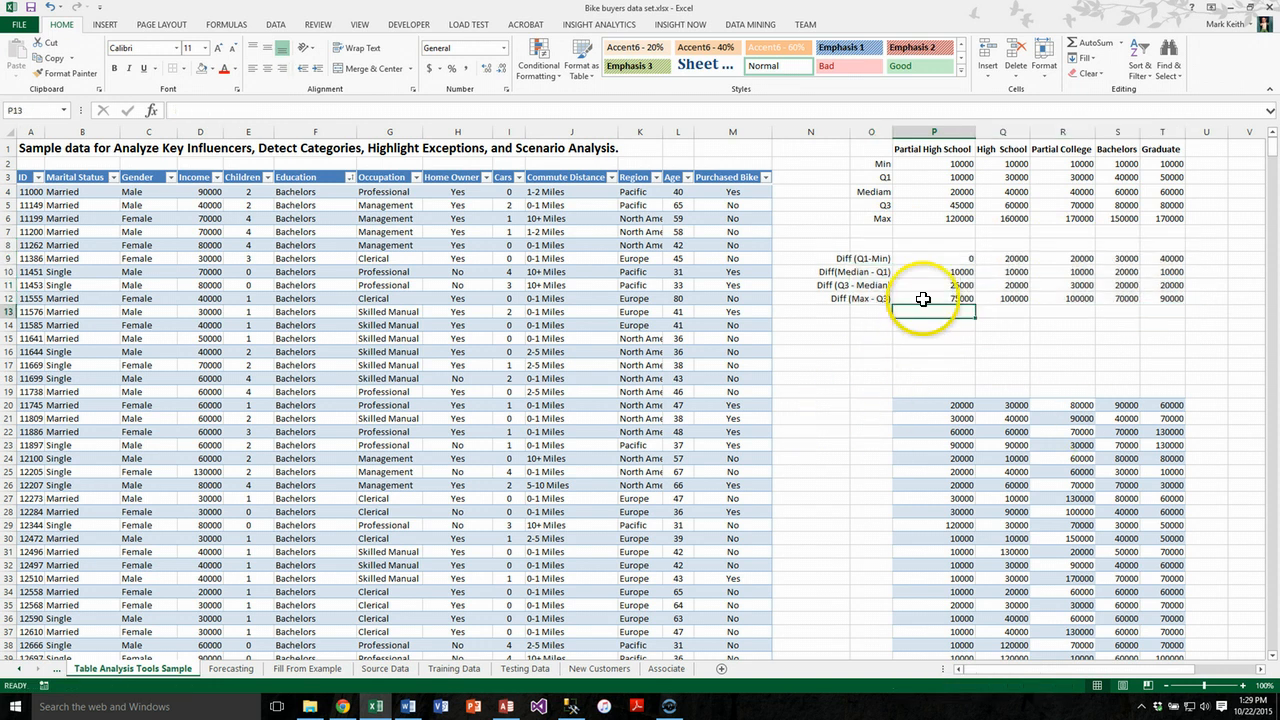
Step: Insert a 2-D stacked column chart of the differences in P9:T12
left_click_drag(935, 258, 1143, 297)
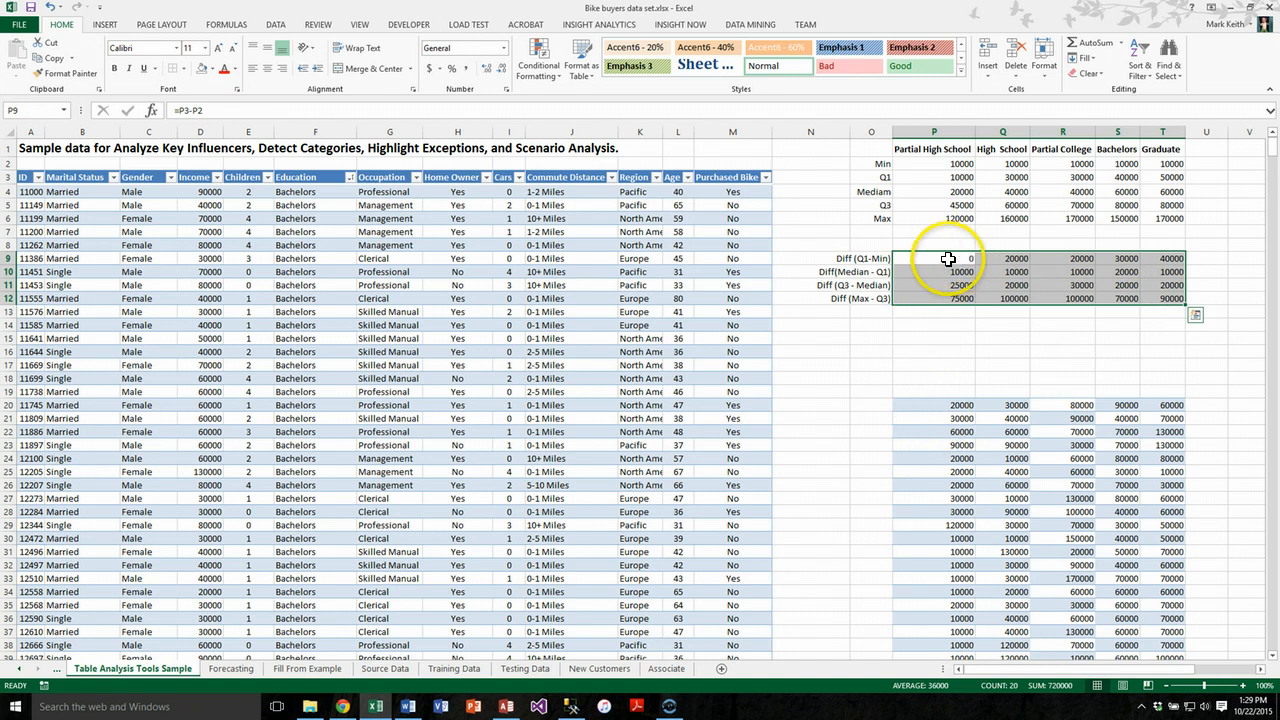
left_click(105, 24)
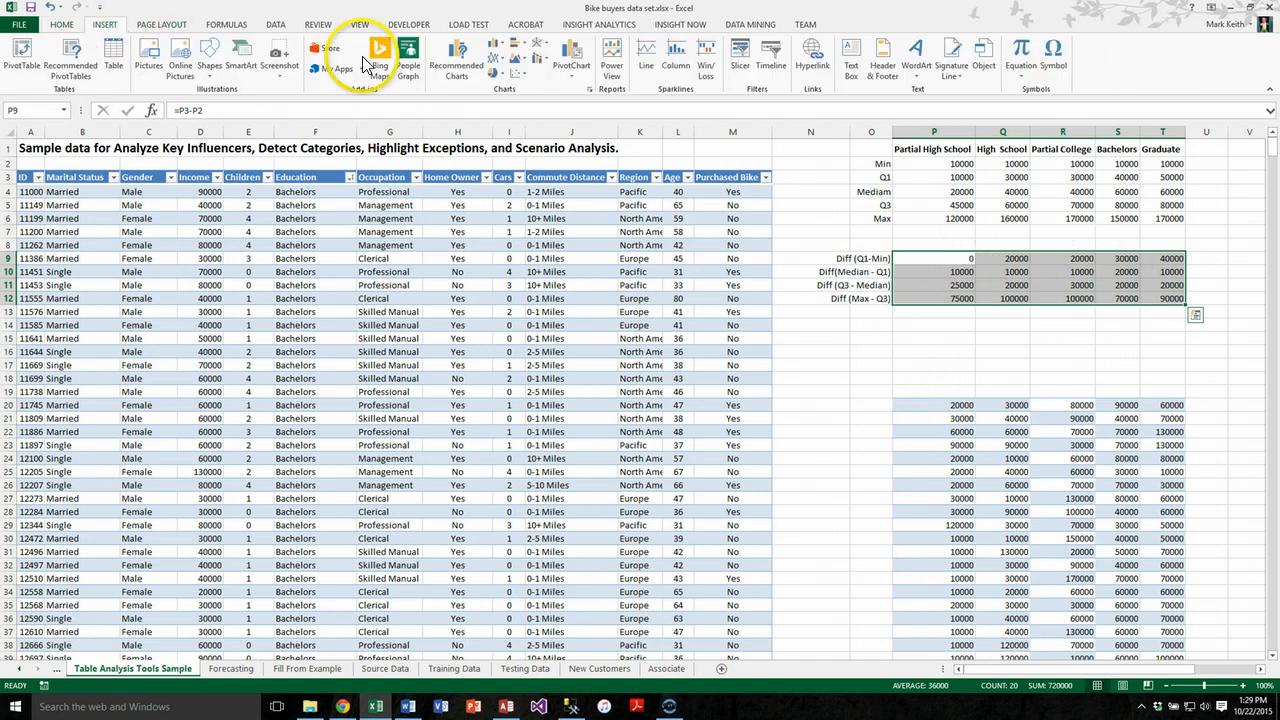
left_click(497, 44)
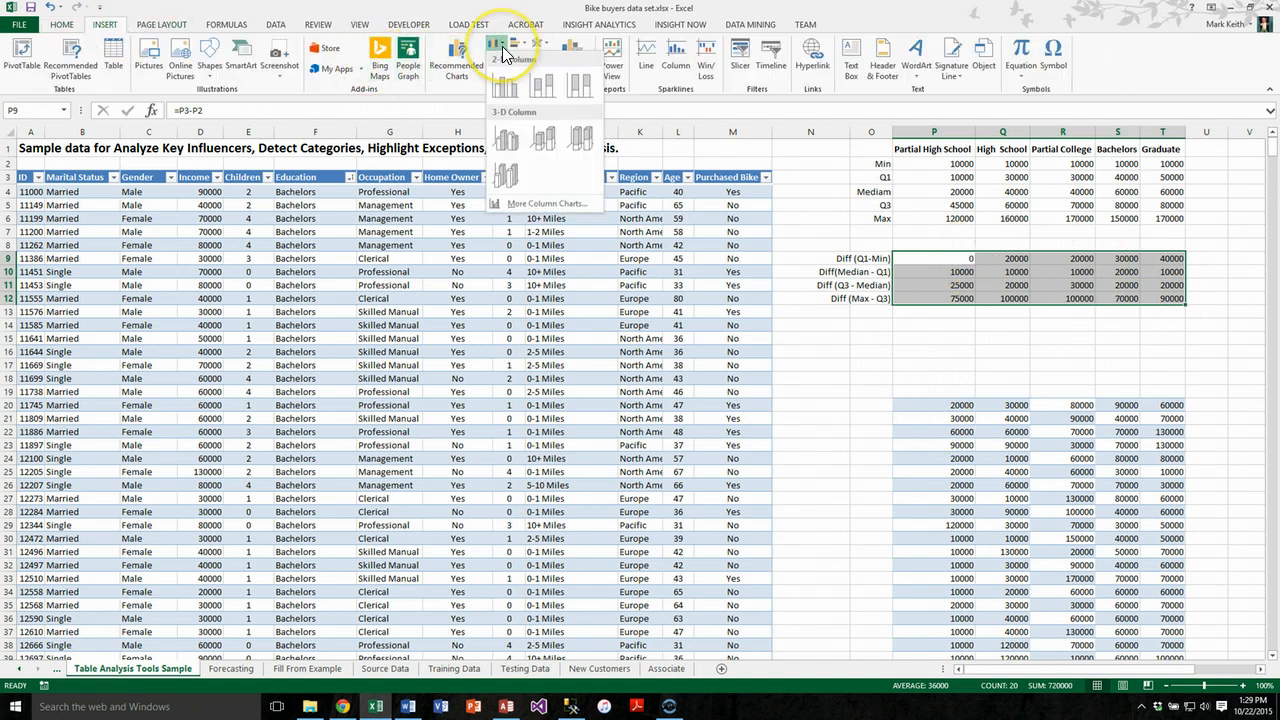
left_click(556, 86)
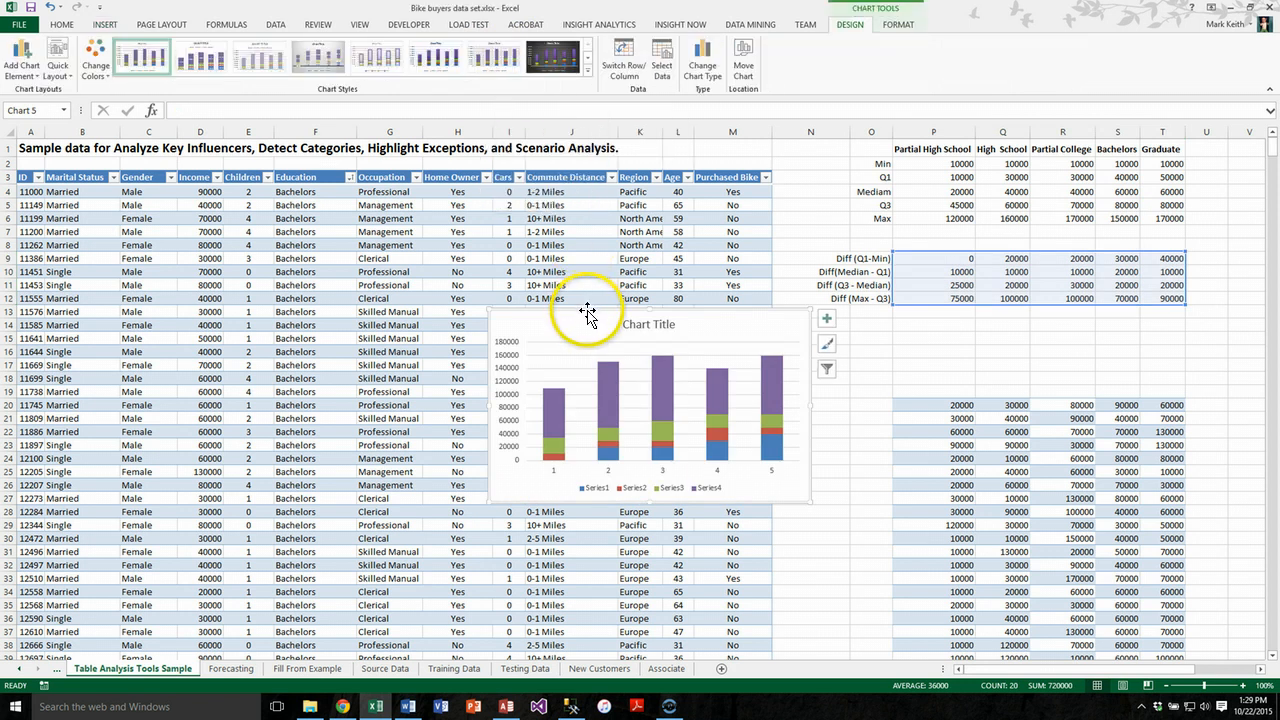
Step: Enlarge the stacked column chart and move it over the bike buyers table, clear of the difference values
left_click_drag(707, 384, 906, 572)
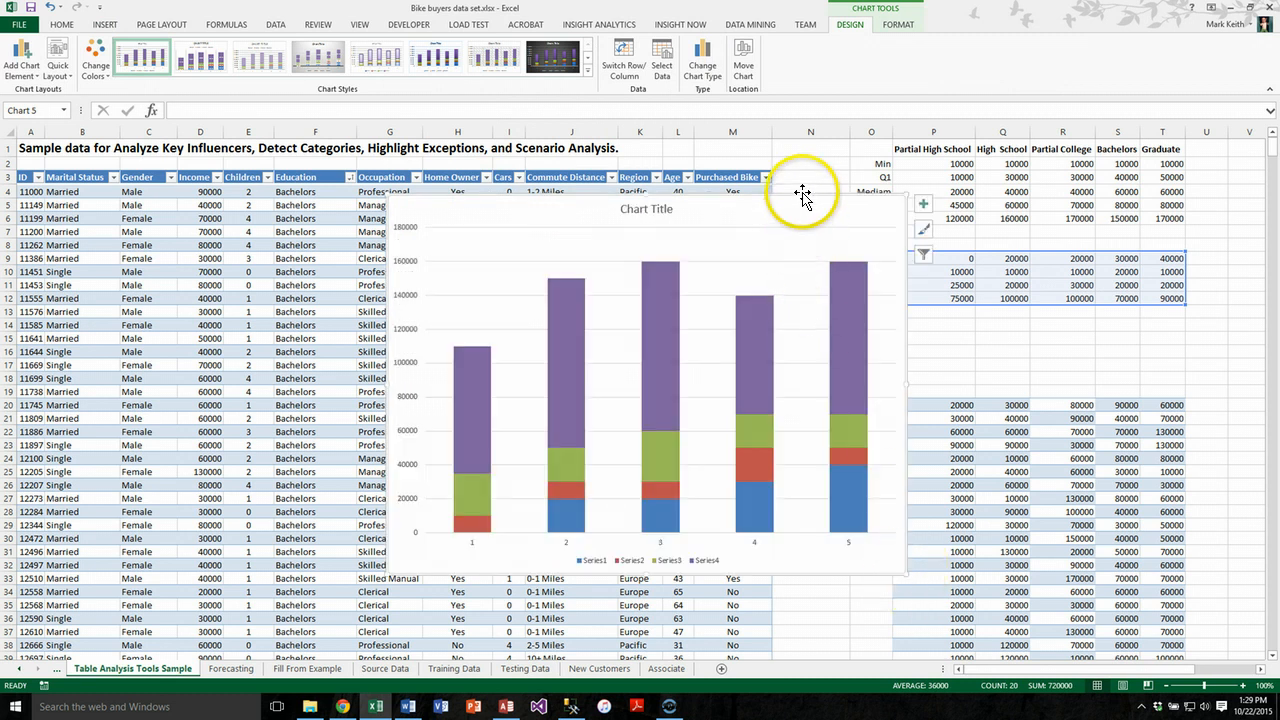
left_click_drag(802, 195, 722, 172)
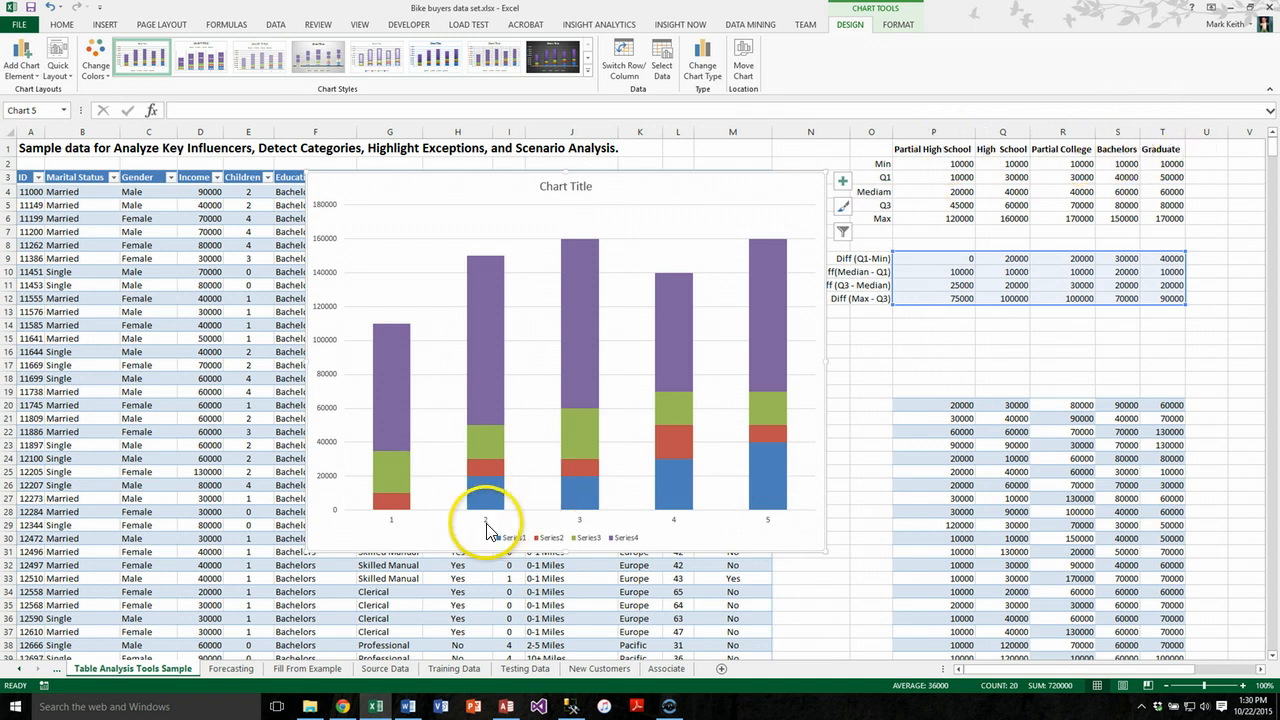
Step: Set the stacked column chart's horizontal axis labels to the education level headings in P1:T1
left_click(663, 63)
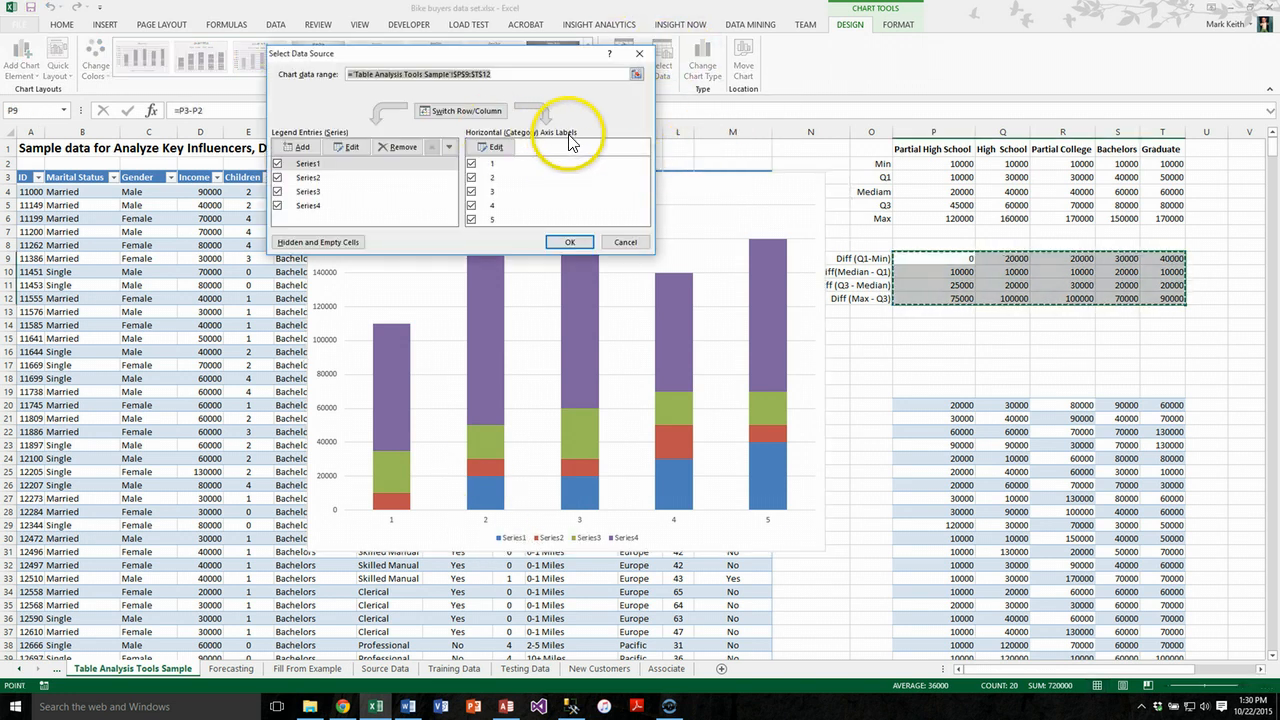
left_click(505, 152)
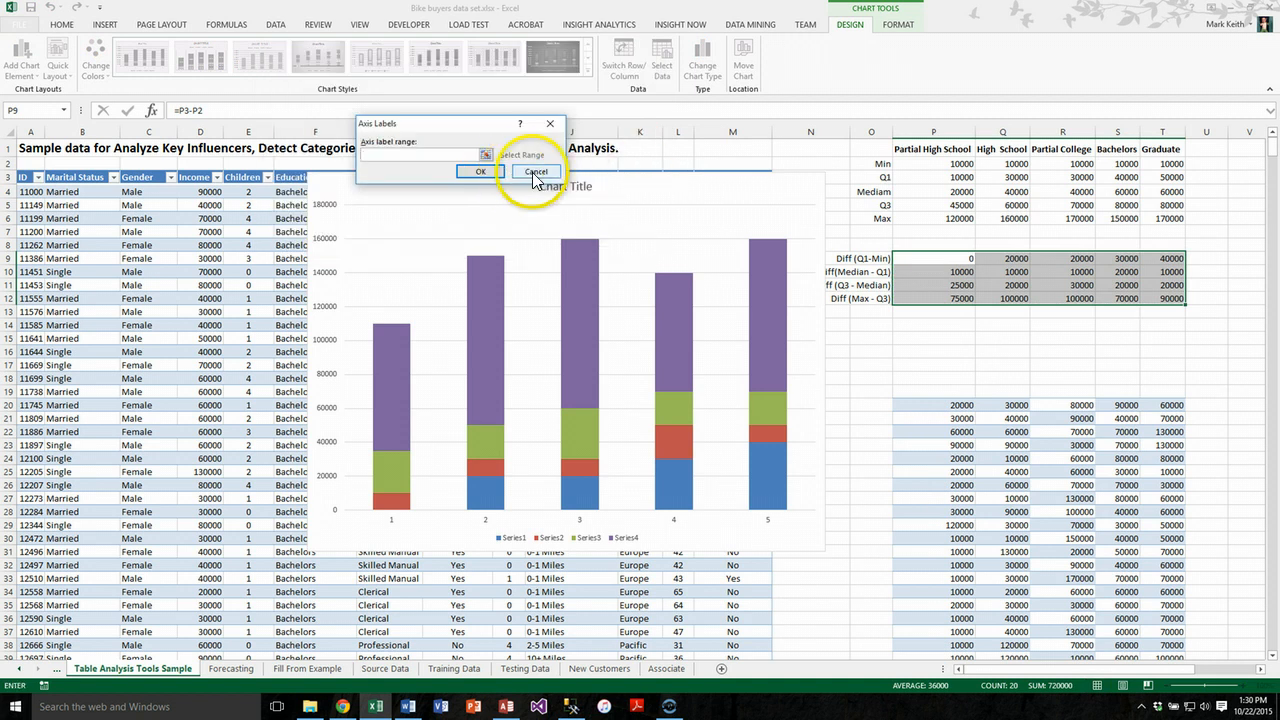
left_click_drag(945, 149, 1183, 150)
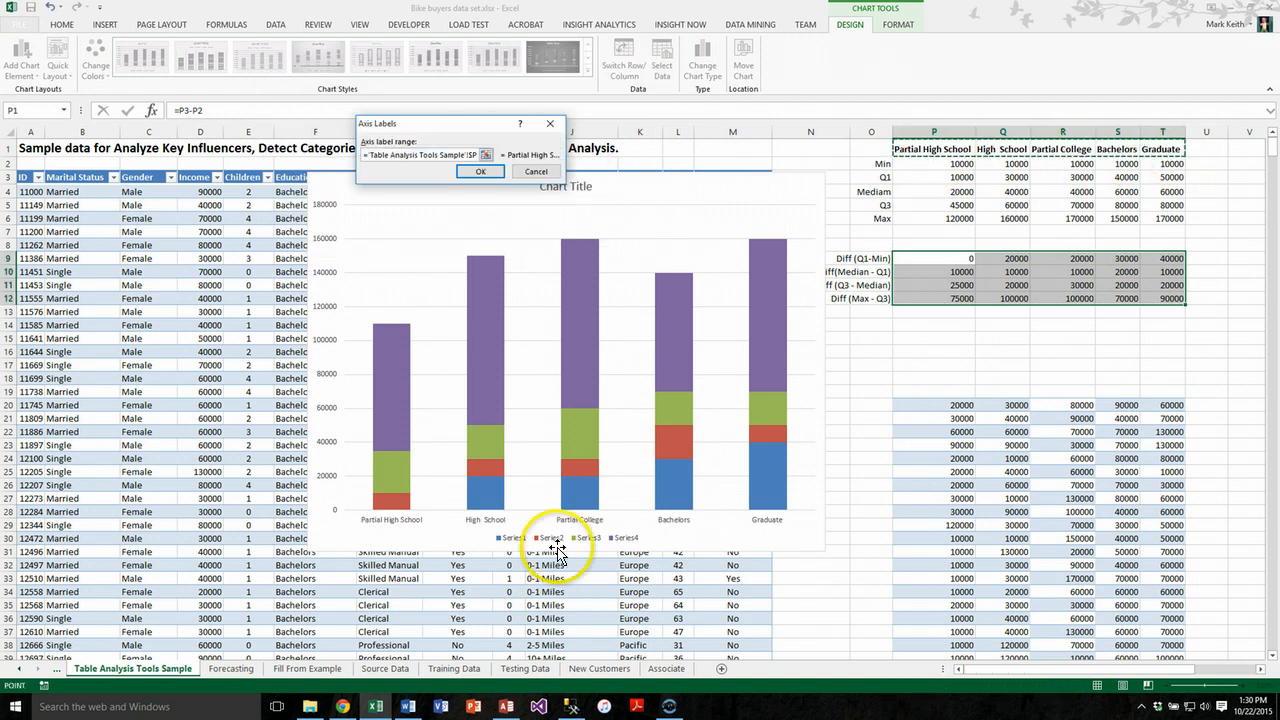
left_click(482, 171)
left_click(571, 243)
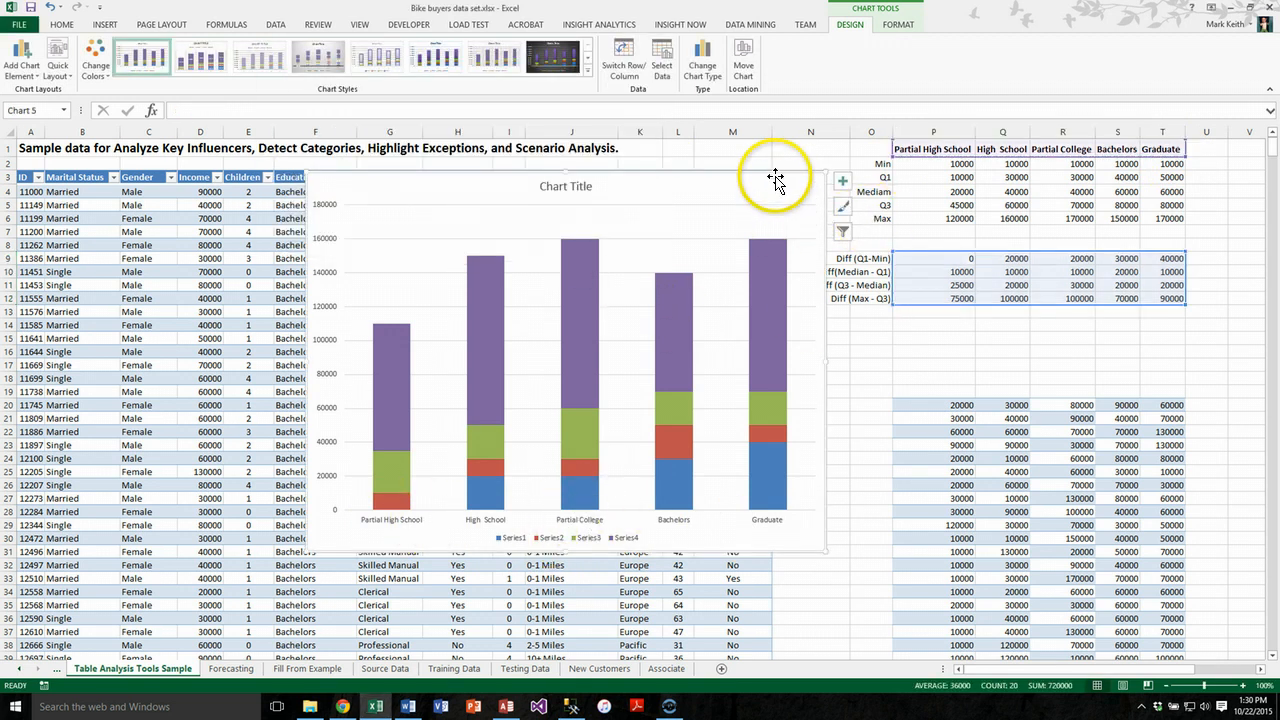
Step: Delete the stacked column chart and insert a new 2-D stacked column chart from P1:T1 and P9:T12
key("Delete")
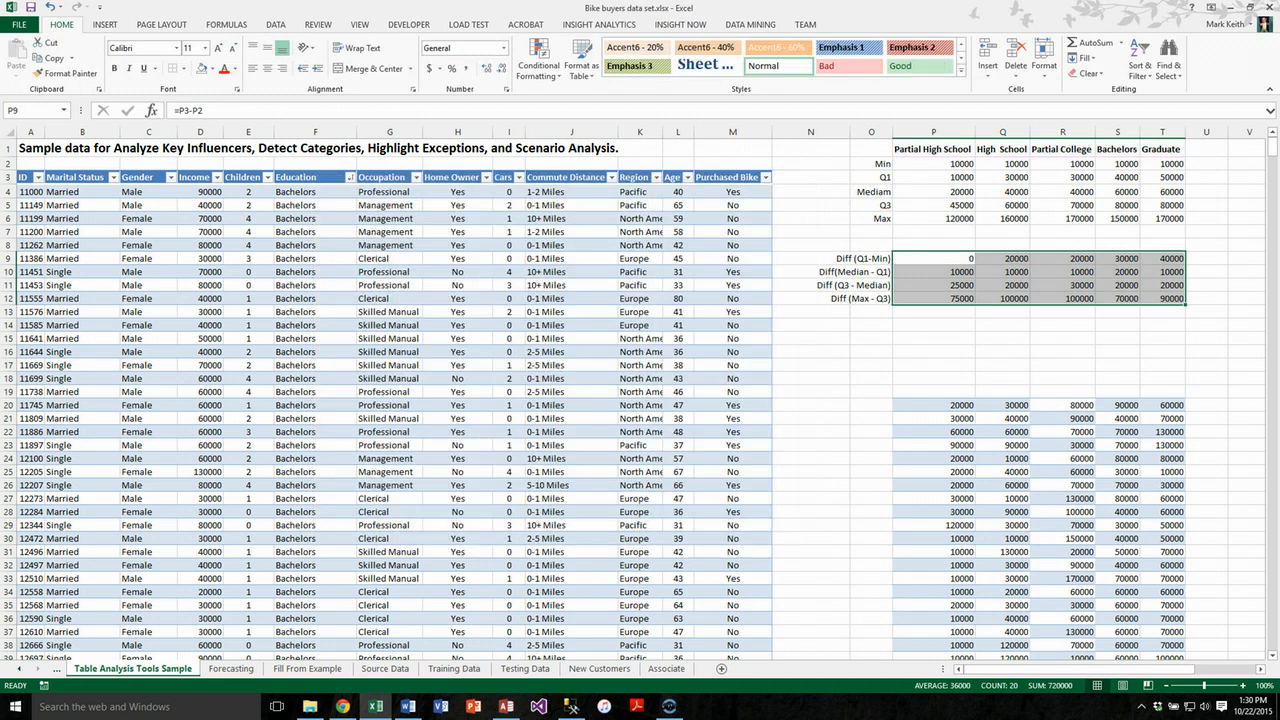
left_click_drag(950, 149, 1150, 148)
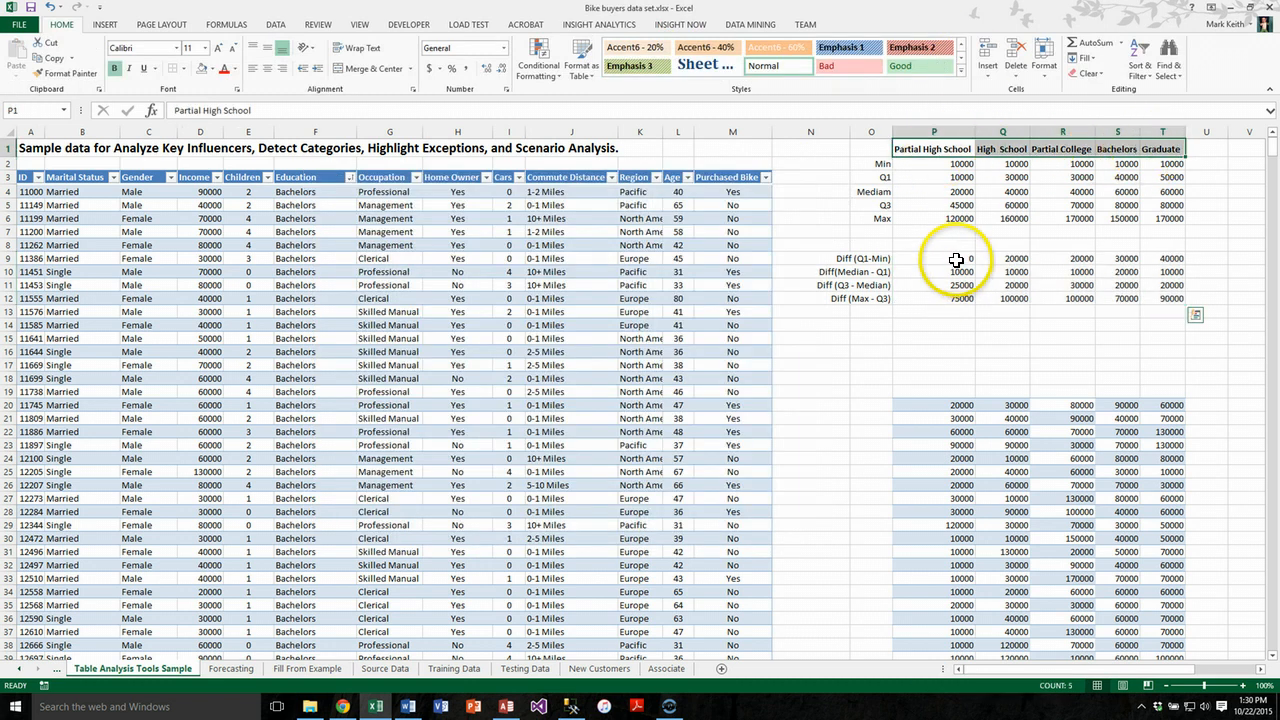
left_click_drag(956, 260, 1166, 291)
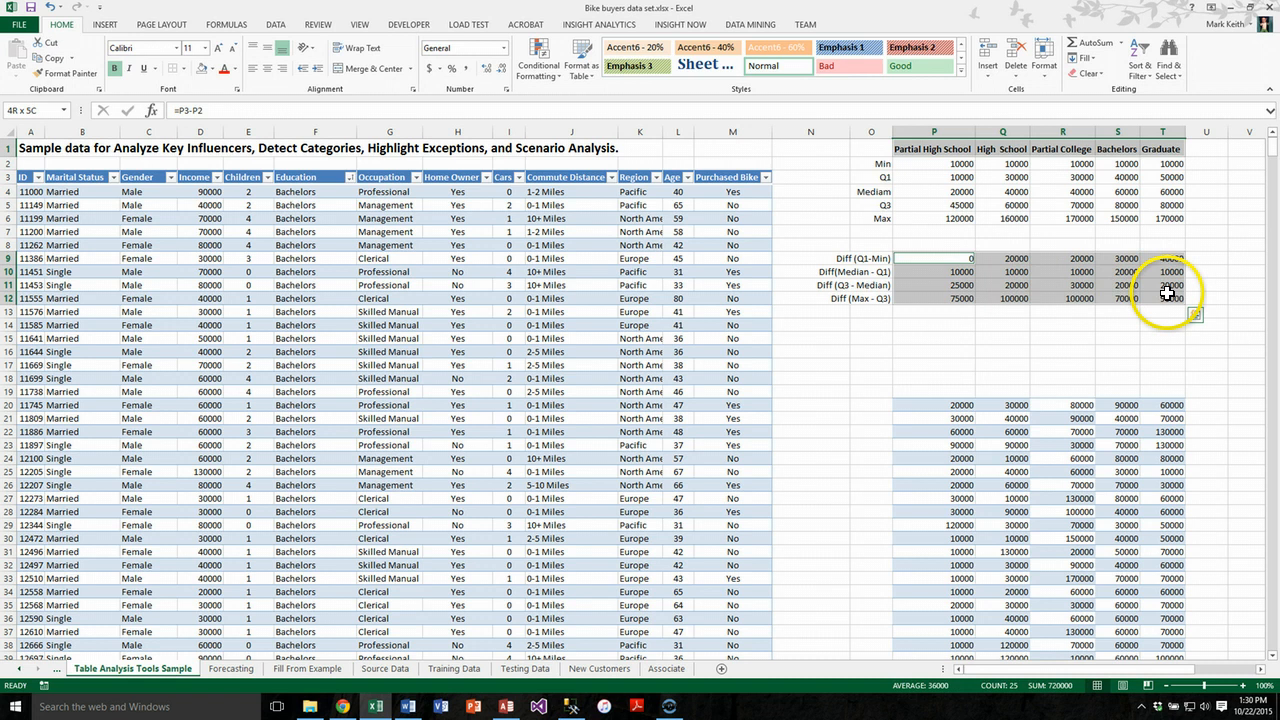
left_click(104, 24)
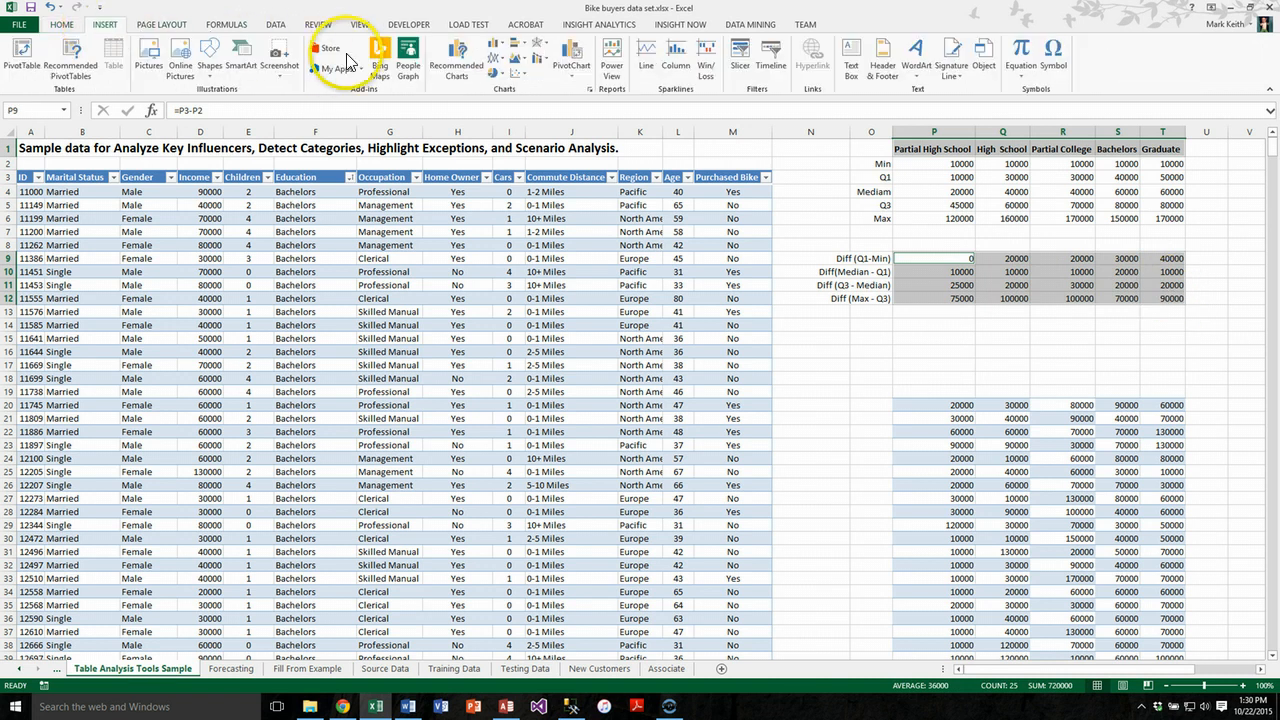
left_click(500, 46)
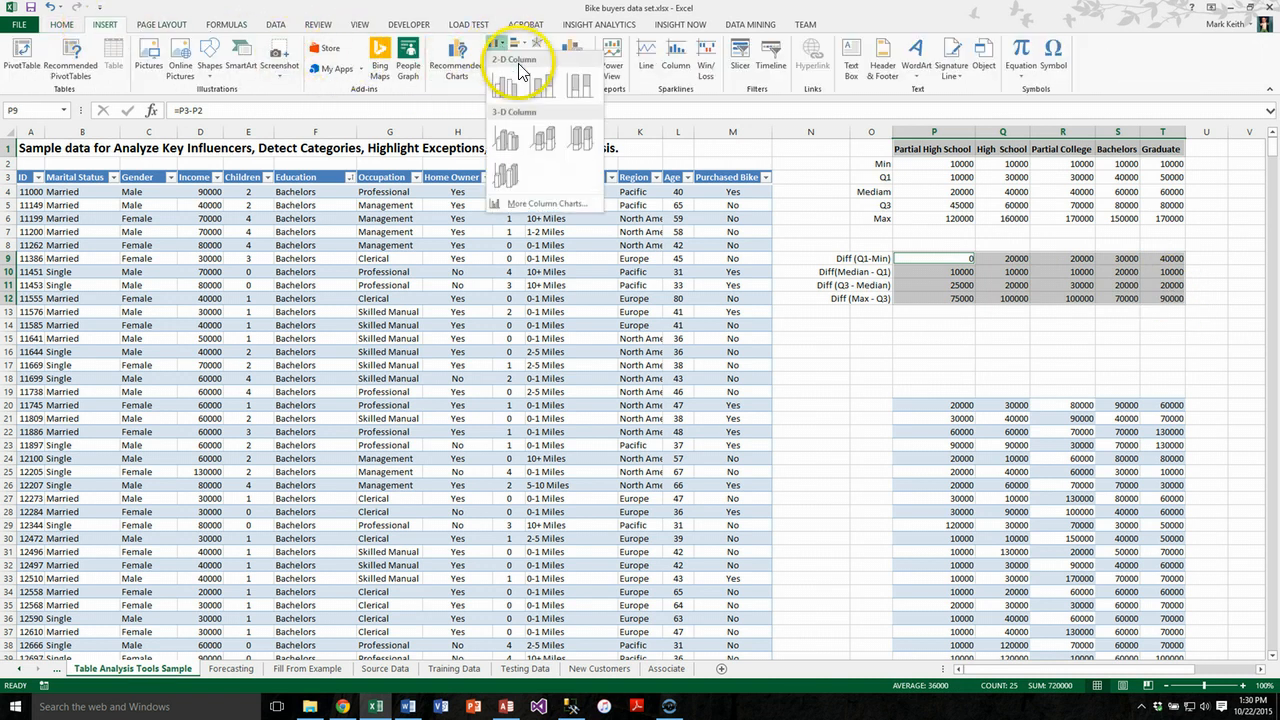
left_click(540, 85)
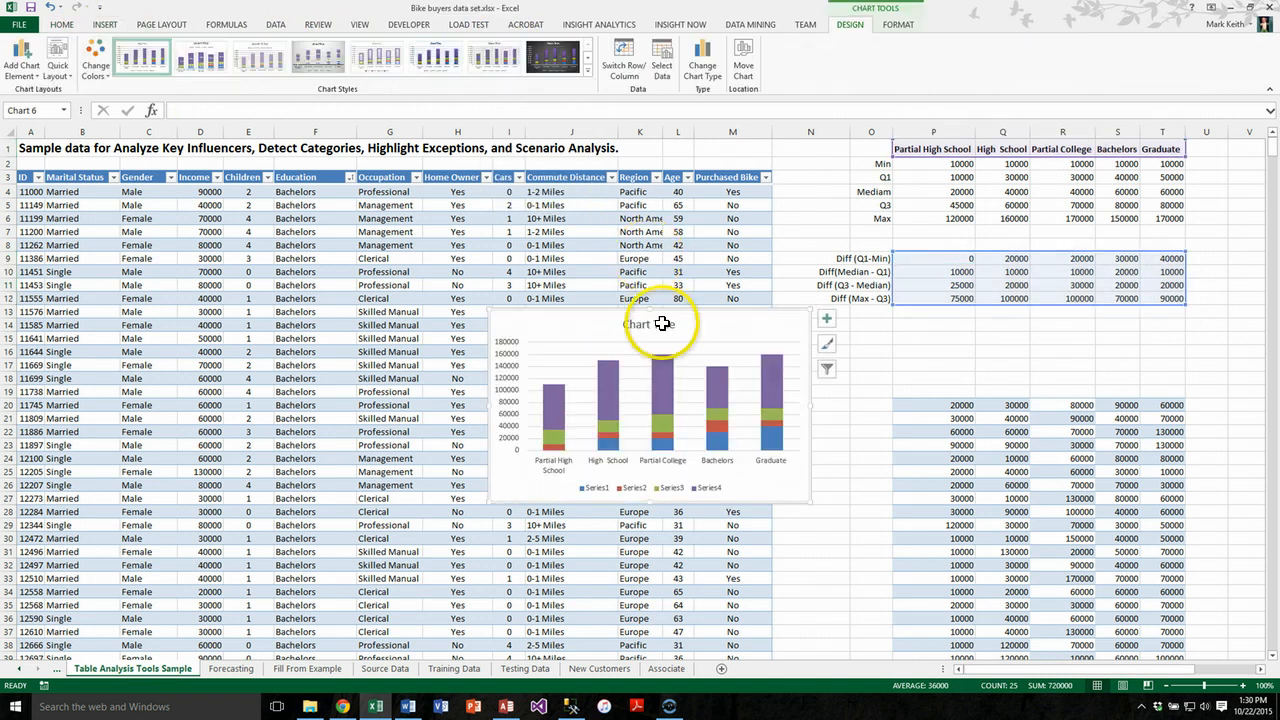
Step: Enlarge the new stacked column chart and move it over the bike buyers table, clear of the difference labels and values
left_click_drag(662, 323, 390, 200)
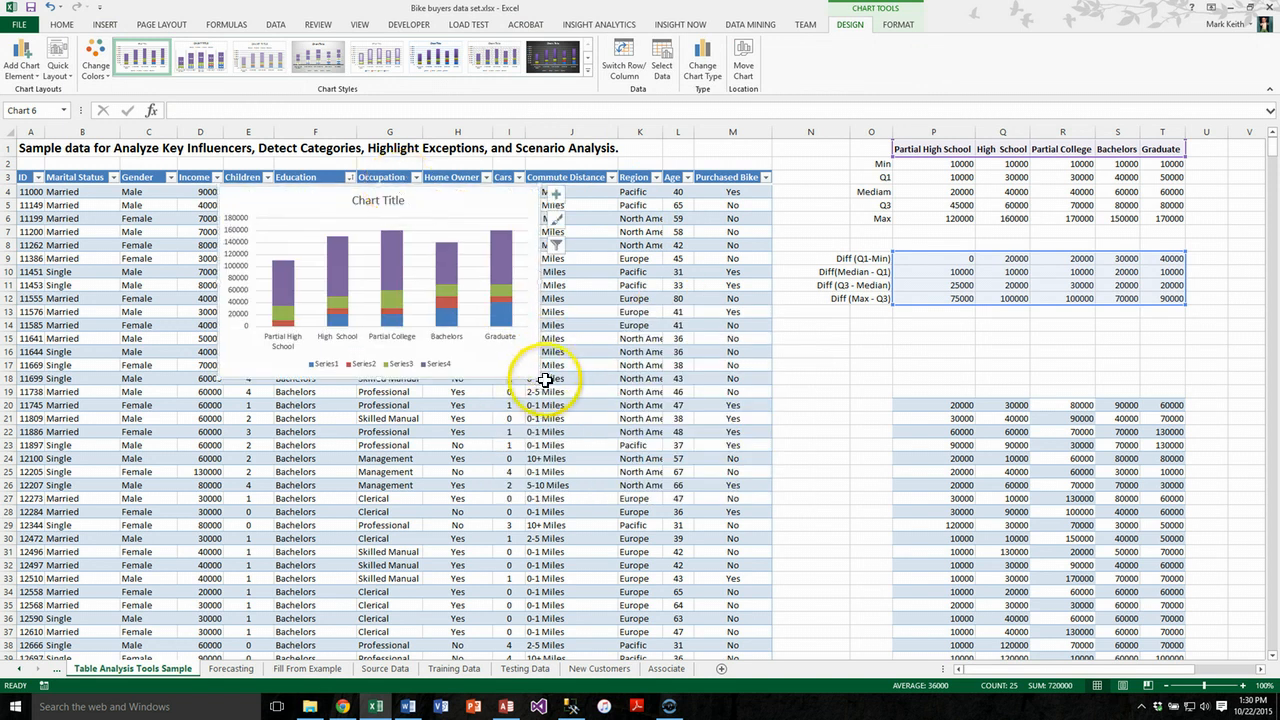
left_click_drag(540, 380, 893, 625)
left_click_drag(618, 192, 495, 140)
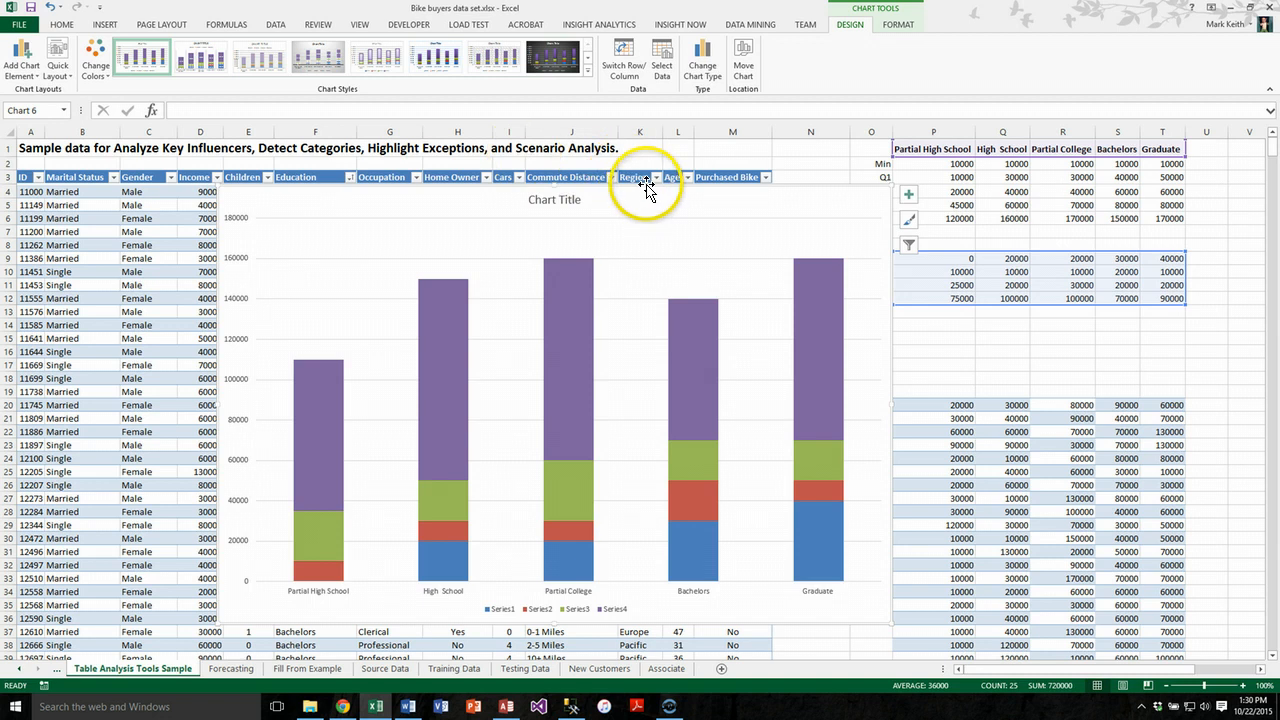
left_click_drag(647, 186, 478, 147)
Step: Change the chart title to "Box and whisker"
left_click(470, 180)
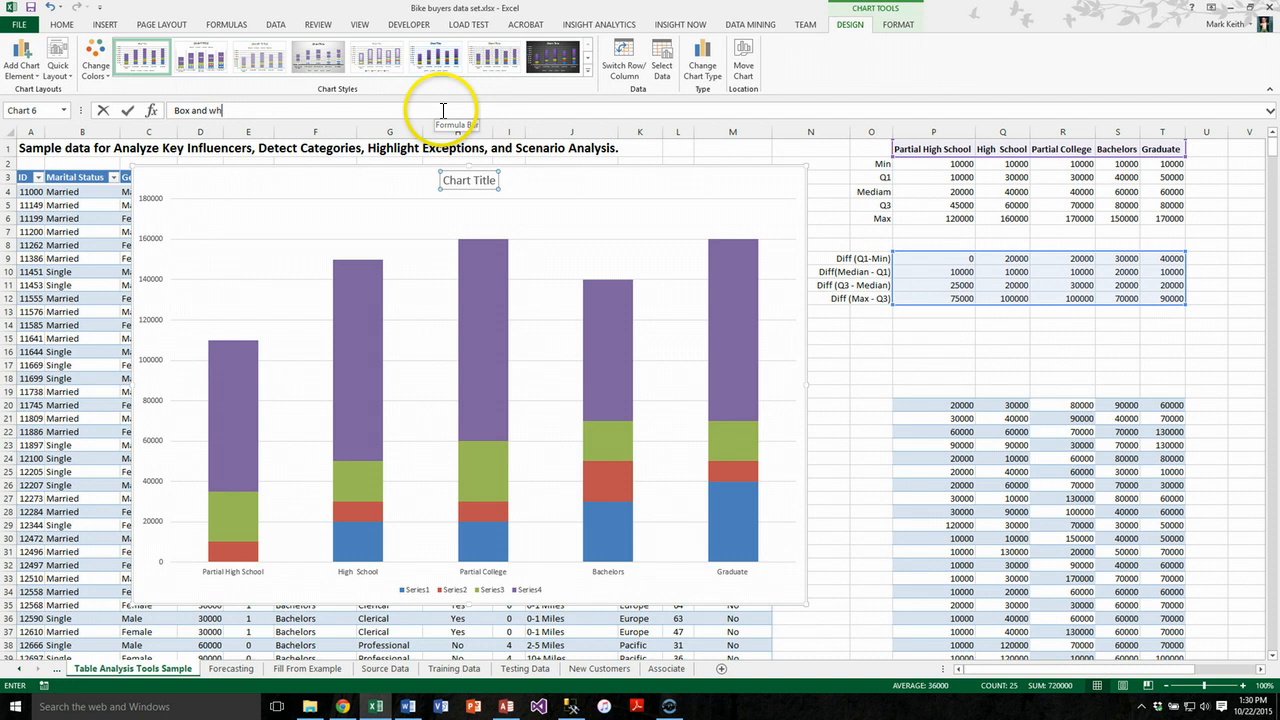
key("BackSpace")
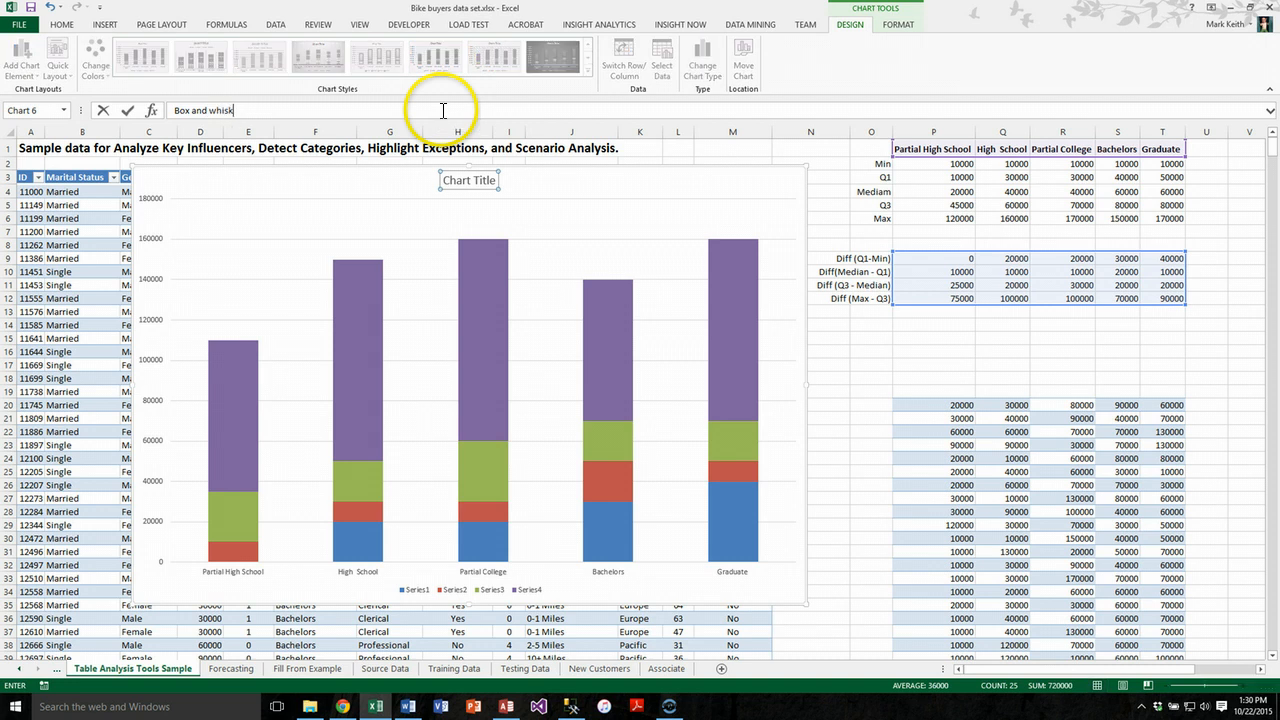
key("Return")
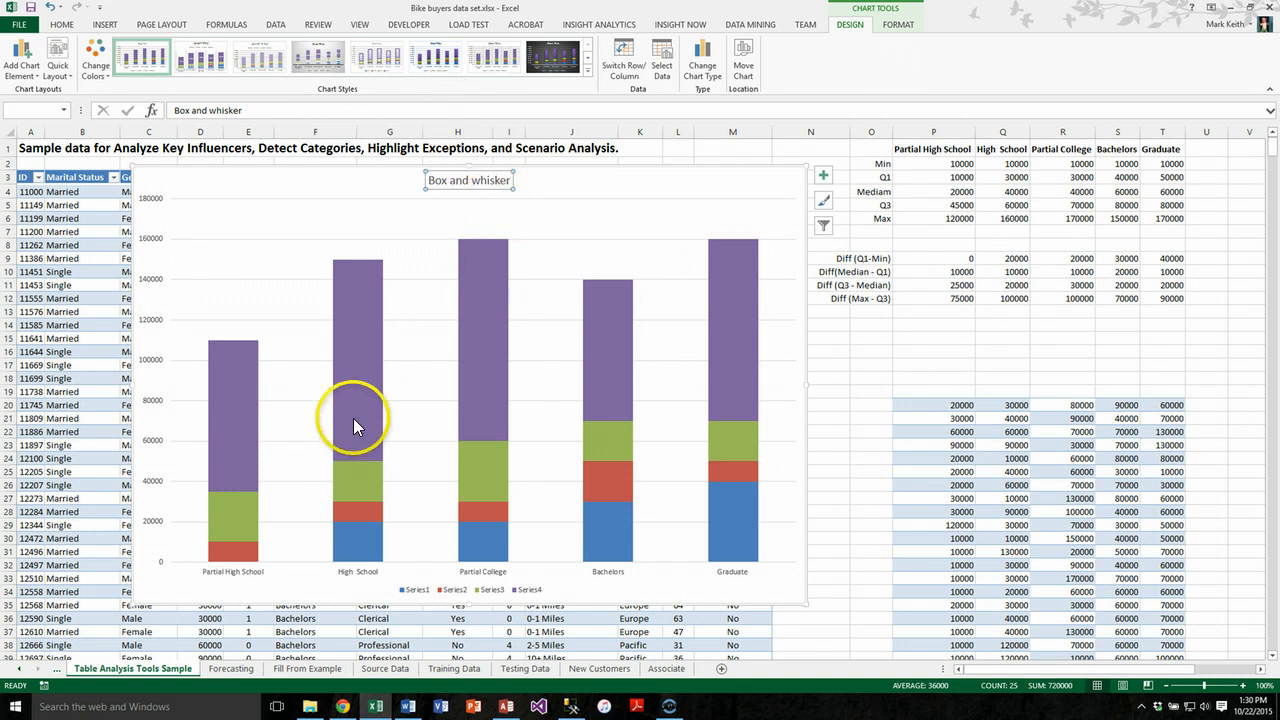
Step: Remove the fill from the chart's two lowest series, Diff (Q1-Min) and Diff (Median - Q1)
mouse_move(359, 346)
left_click(732, 535)
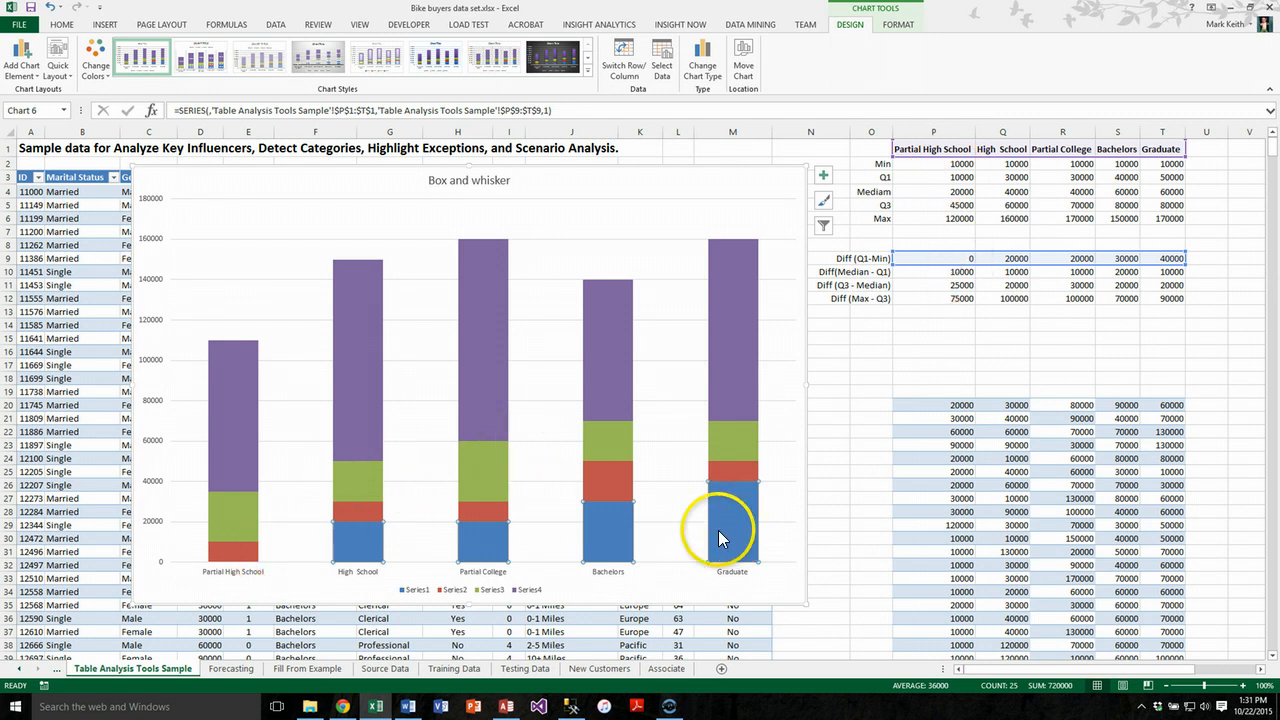
right_click(487, 545)
left_click(540, 674)
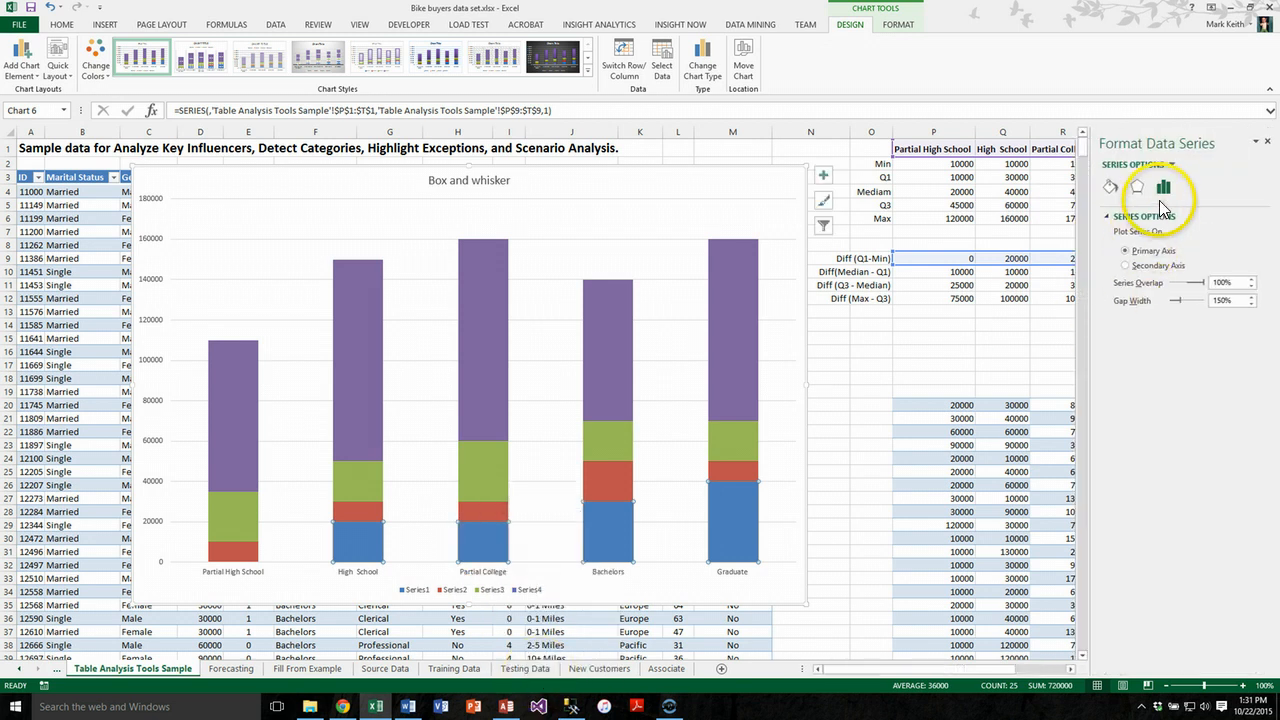
left_click(1110, 186)
left_click(1120, 236)
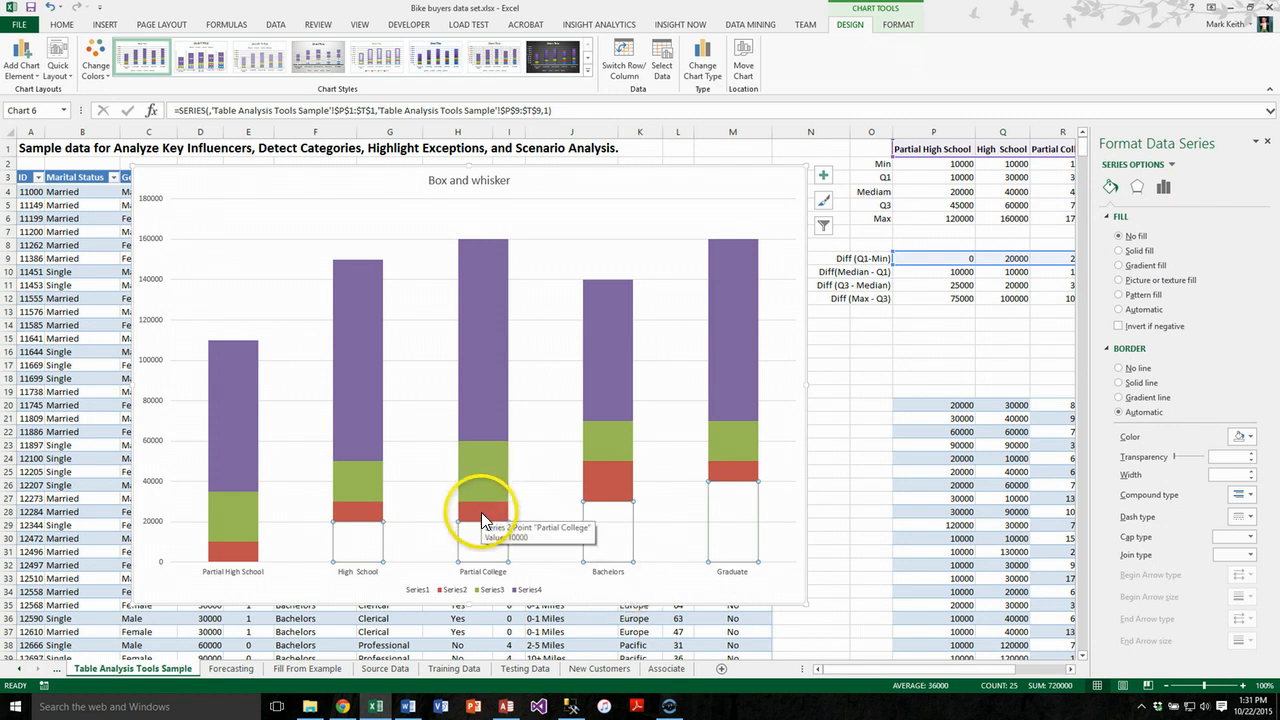
left_click(481, 512)
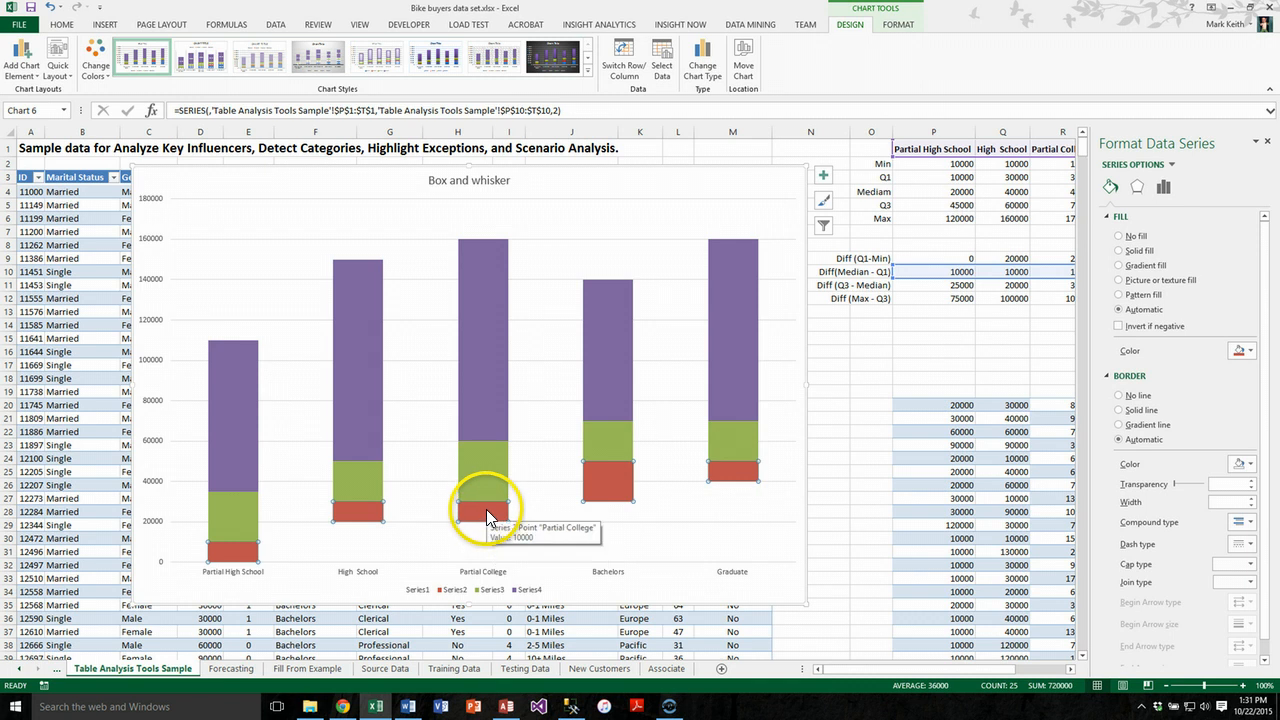
left_click(1120, 236)
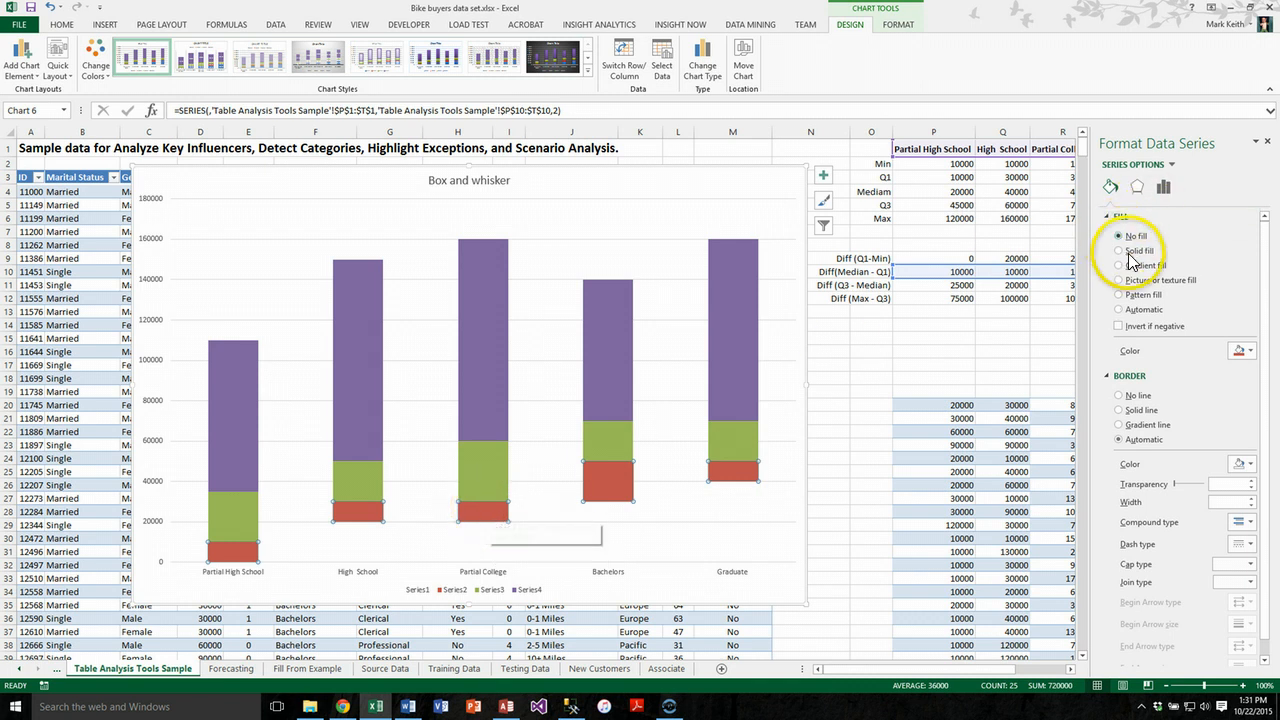
Step: Add error bars to the Diff (Median - Q1) series with the Minus direction and a 100% error amount
left_click(30, 76)
mouse_move(50, 170)
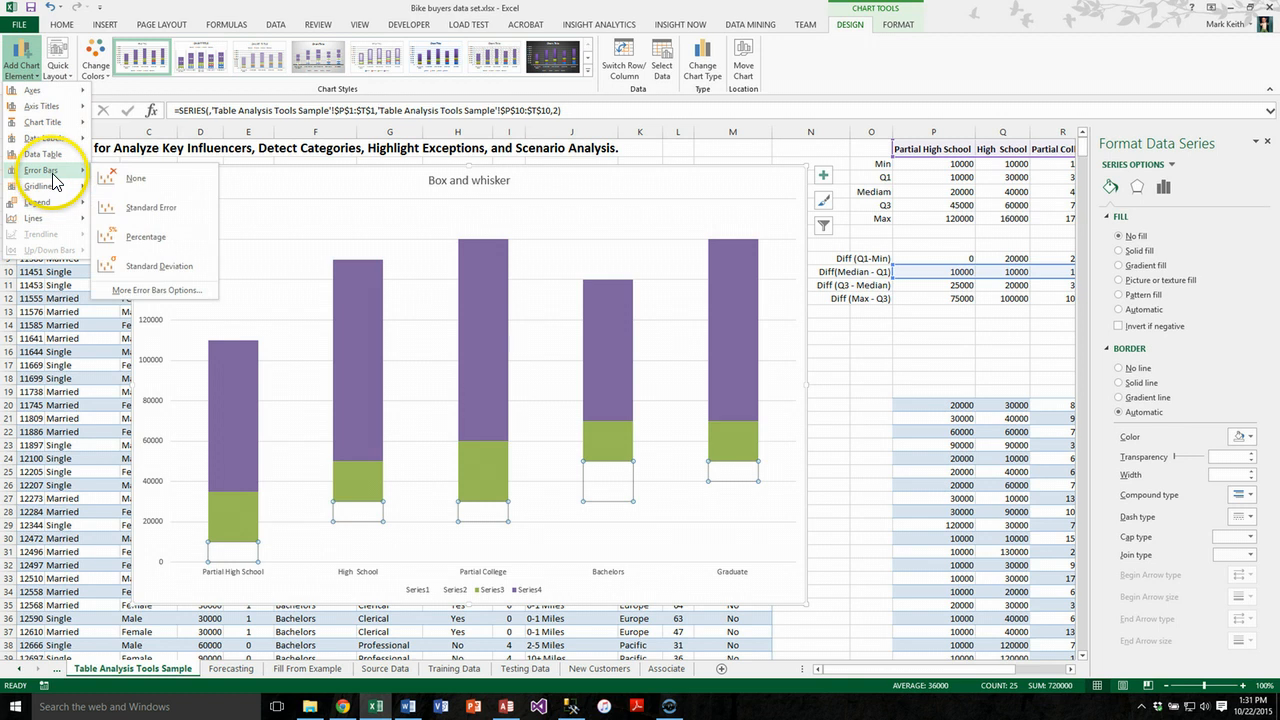
left_click(165, 290)
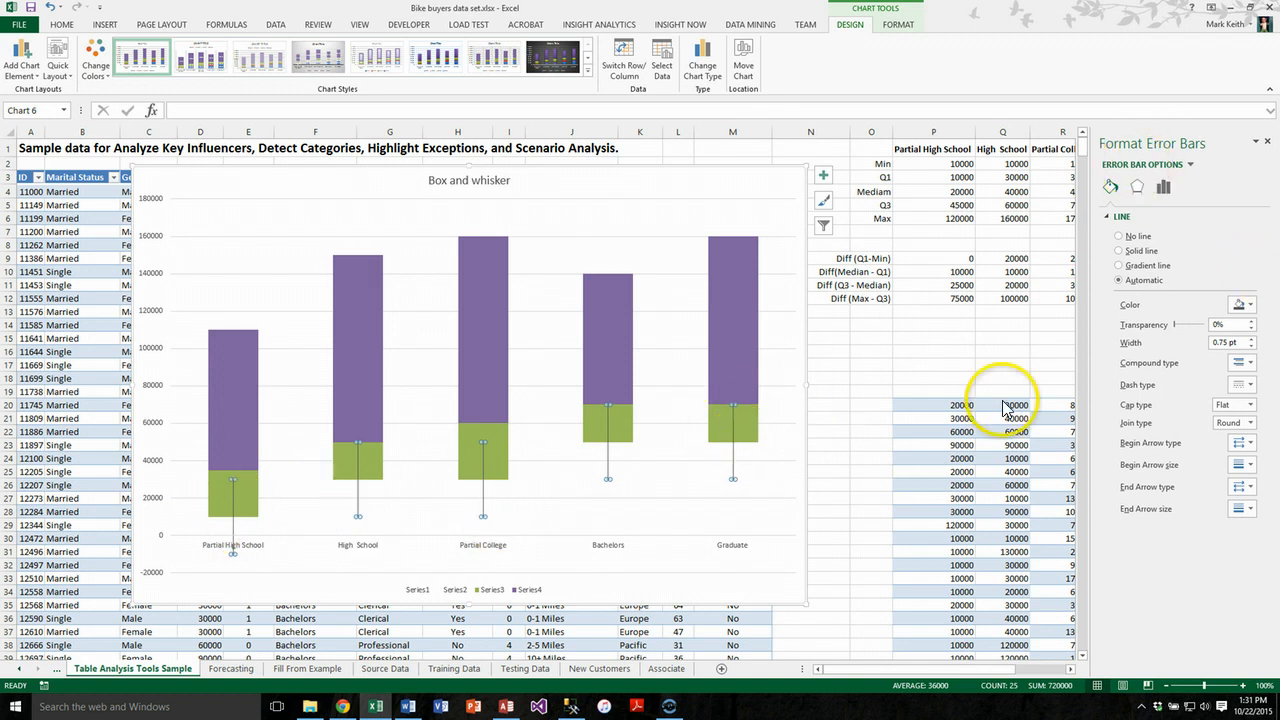
left_click(1164, 192)
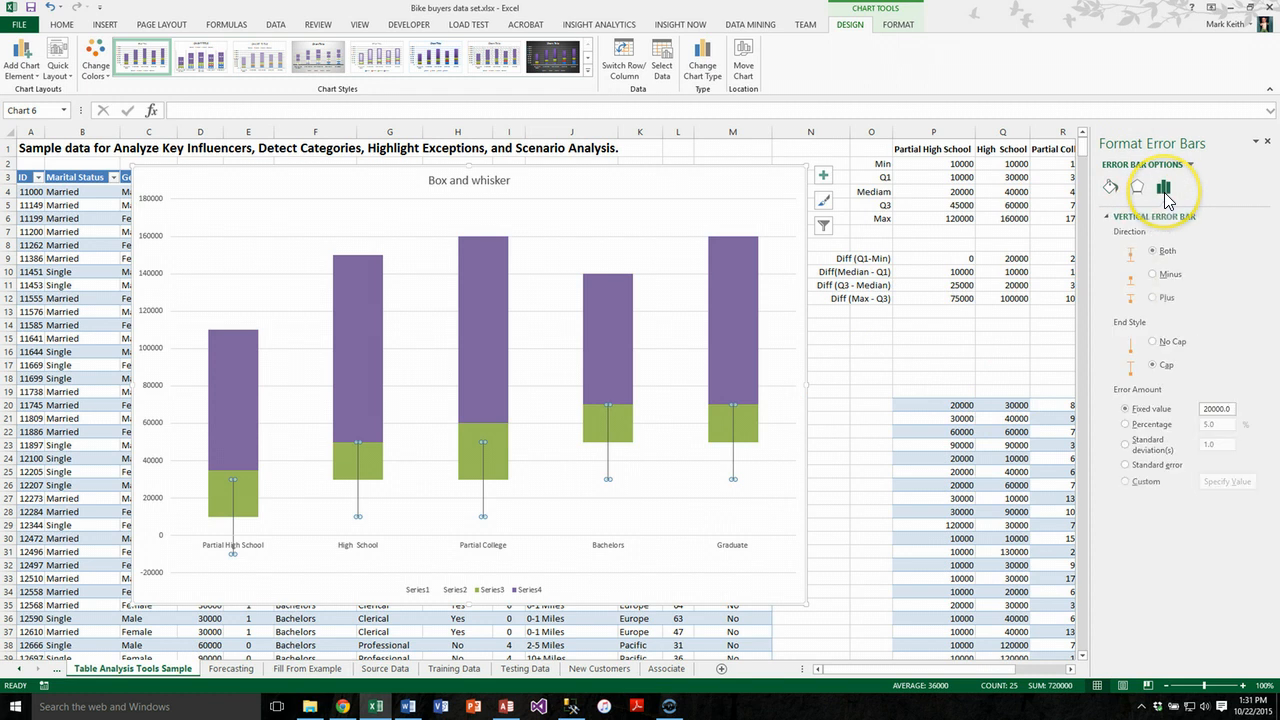
left_click(1153, 274)
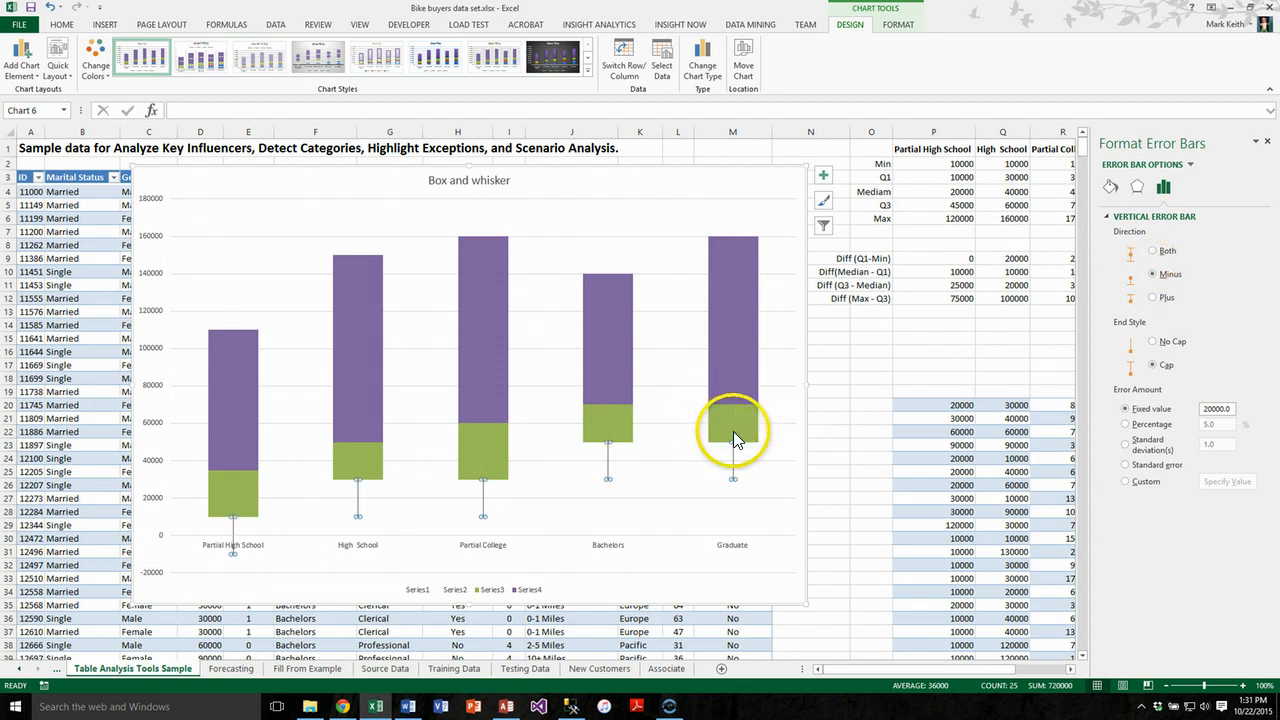
left_click(1214, 410)
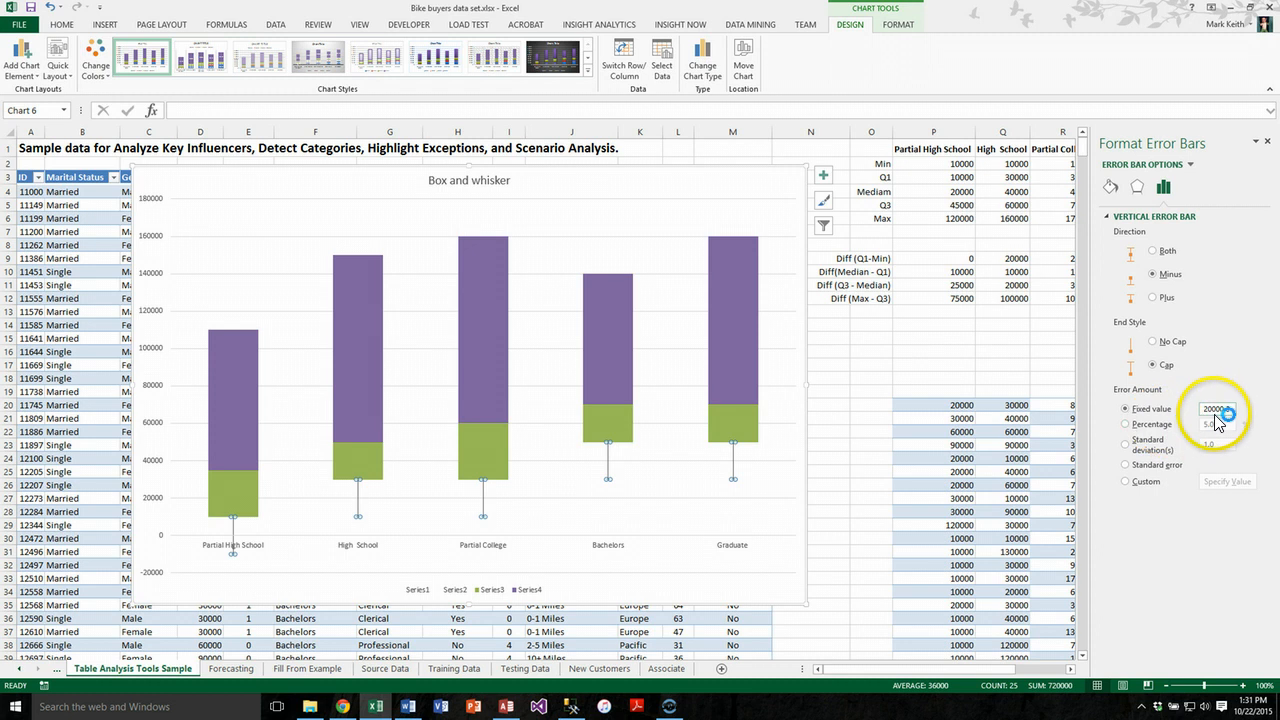
left_click(1128, 426)
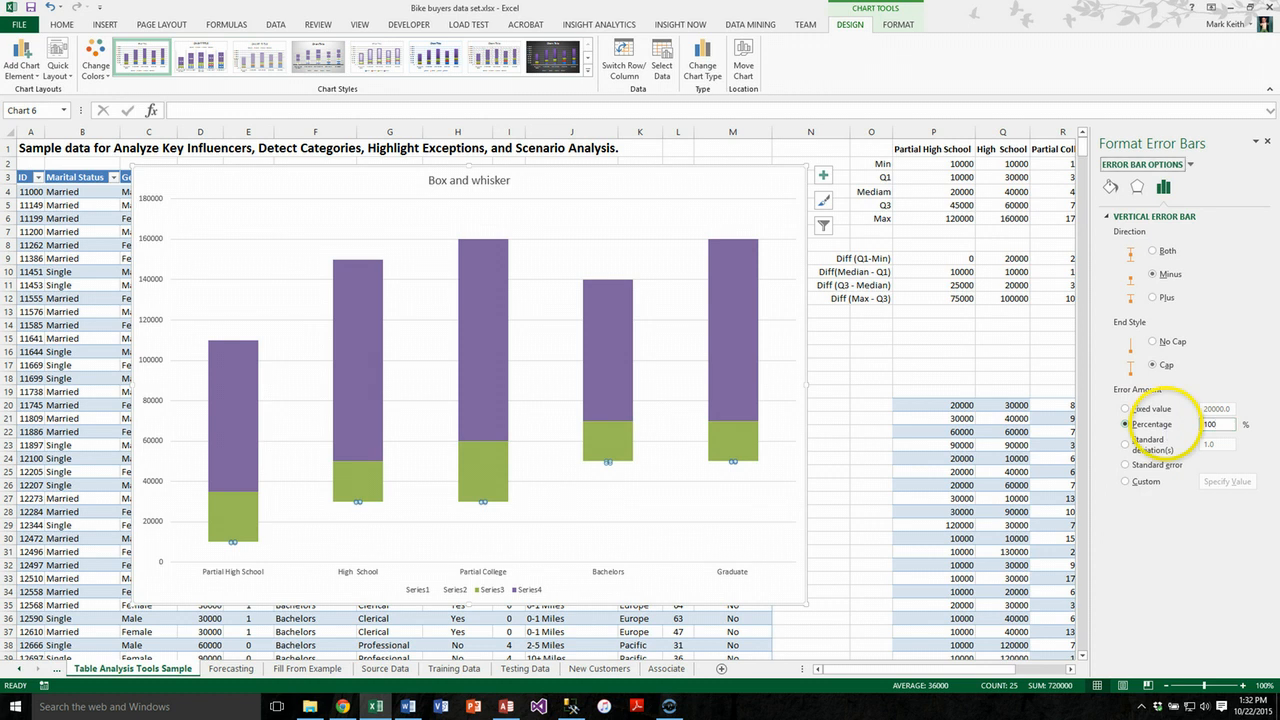
key("Return")
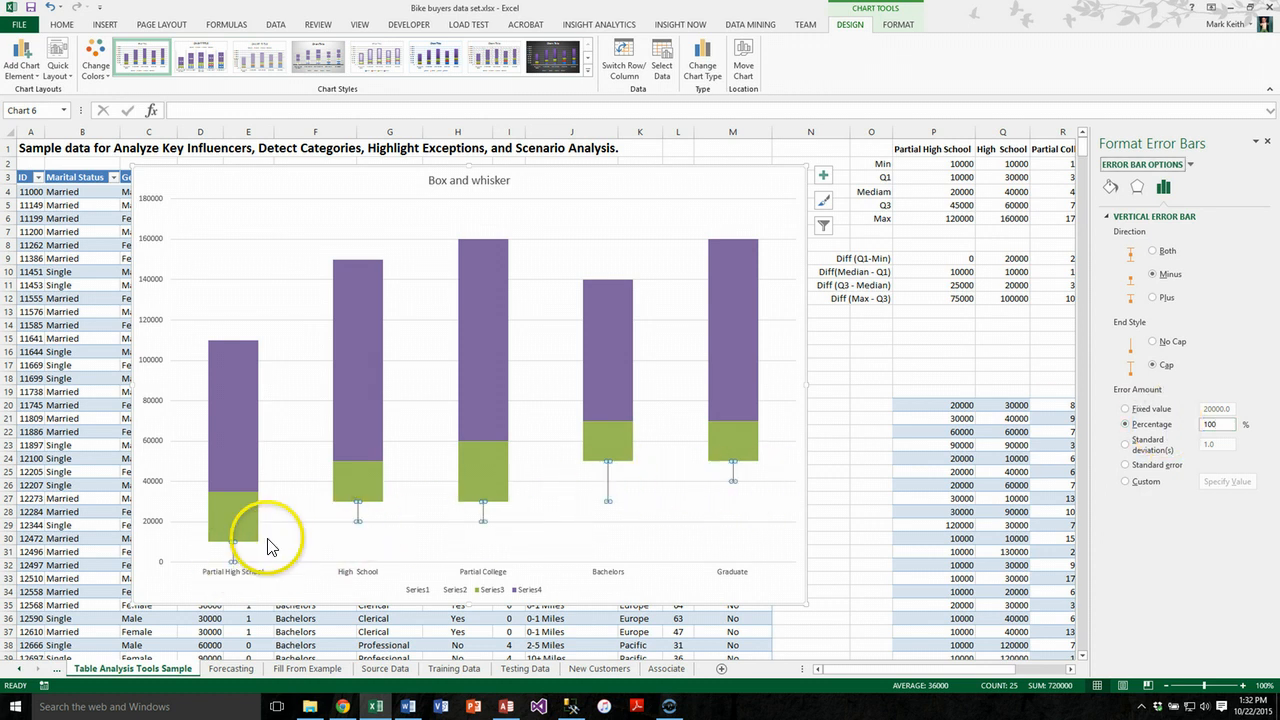
Step: Add error bars to the uppermost Diff (Max - Q3) series with the Plus direction and a 100% error amount
left_click(337, 424)
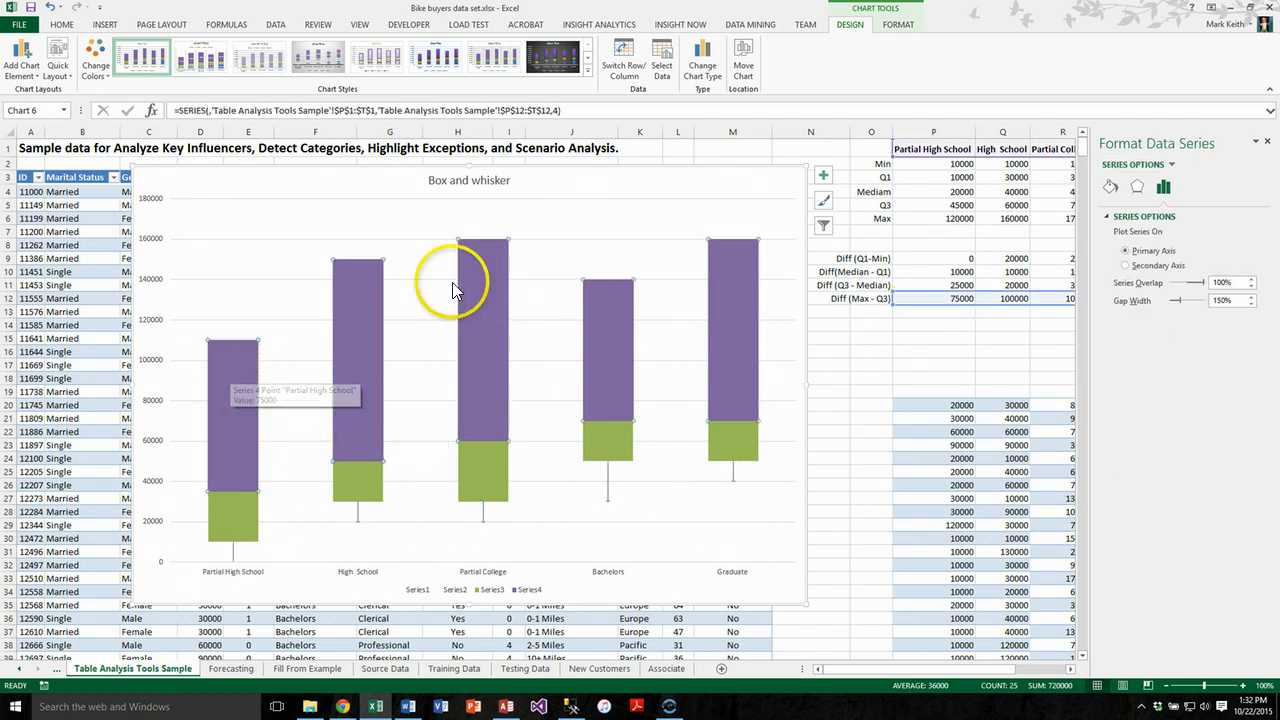
left_click(28, 70)
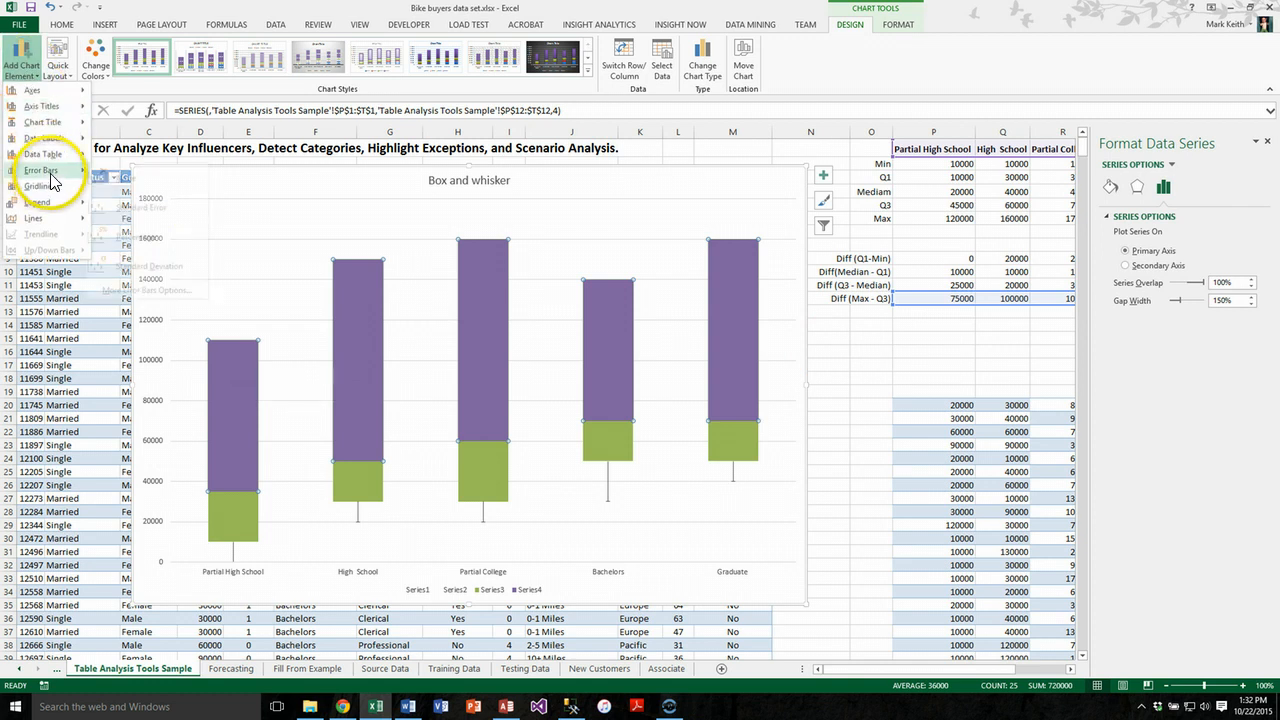
mouse_move(42, 168)
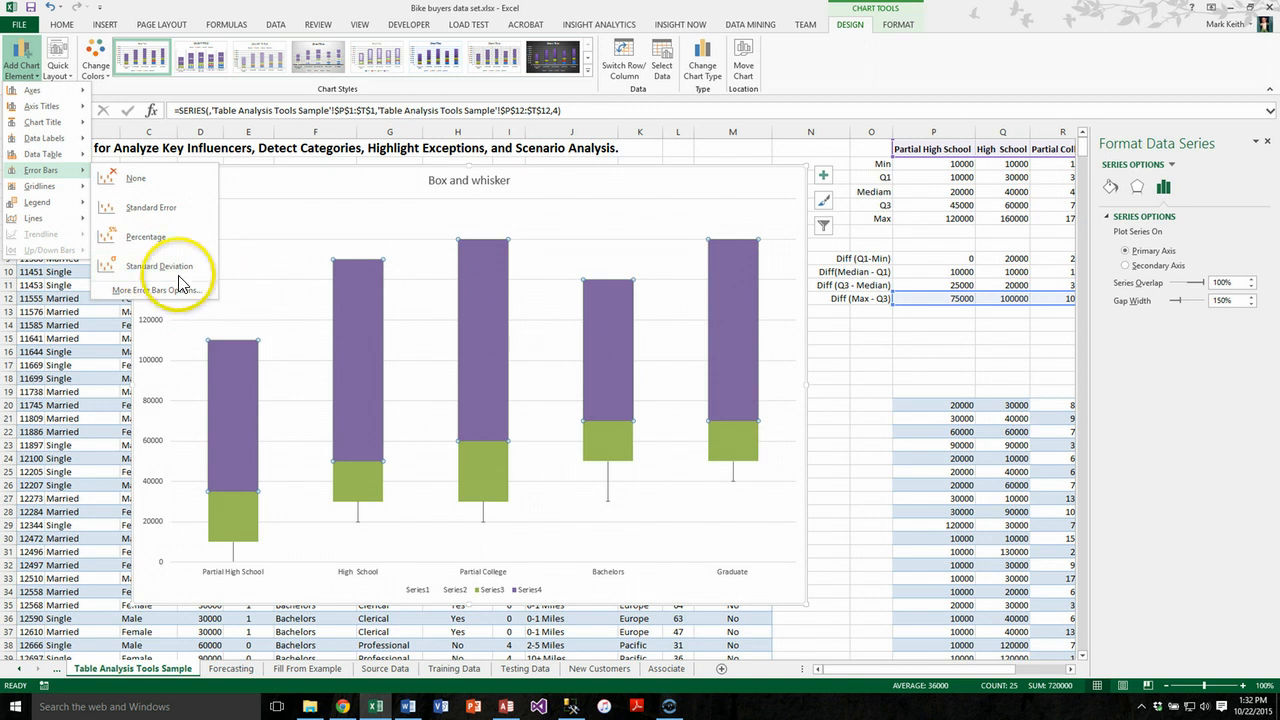
left_click(140, 289)
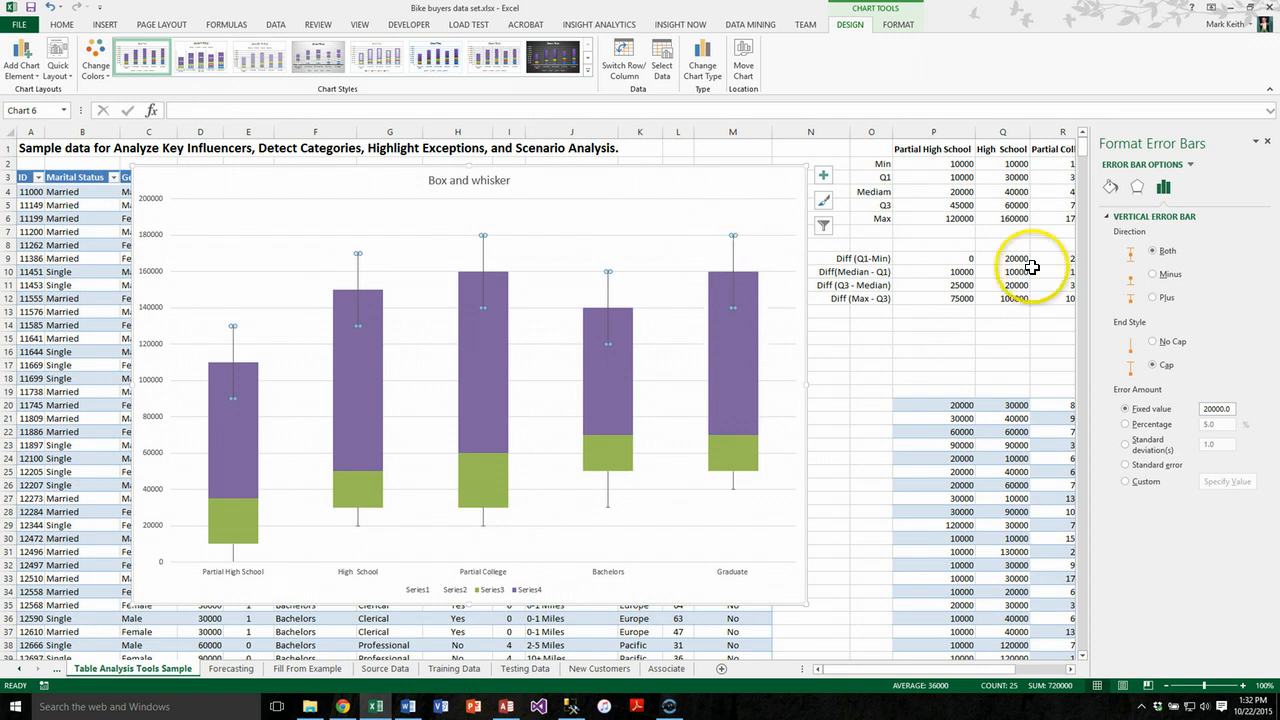
left_click(1155, 298)
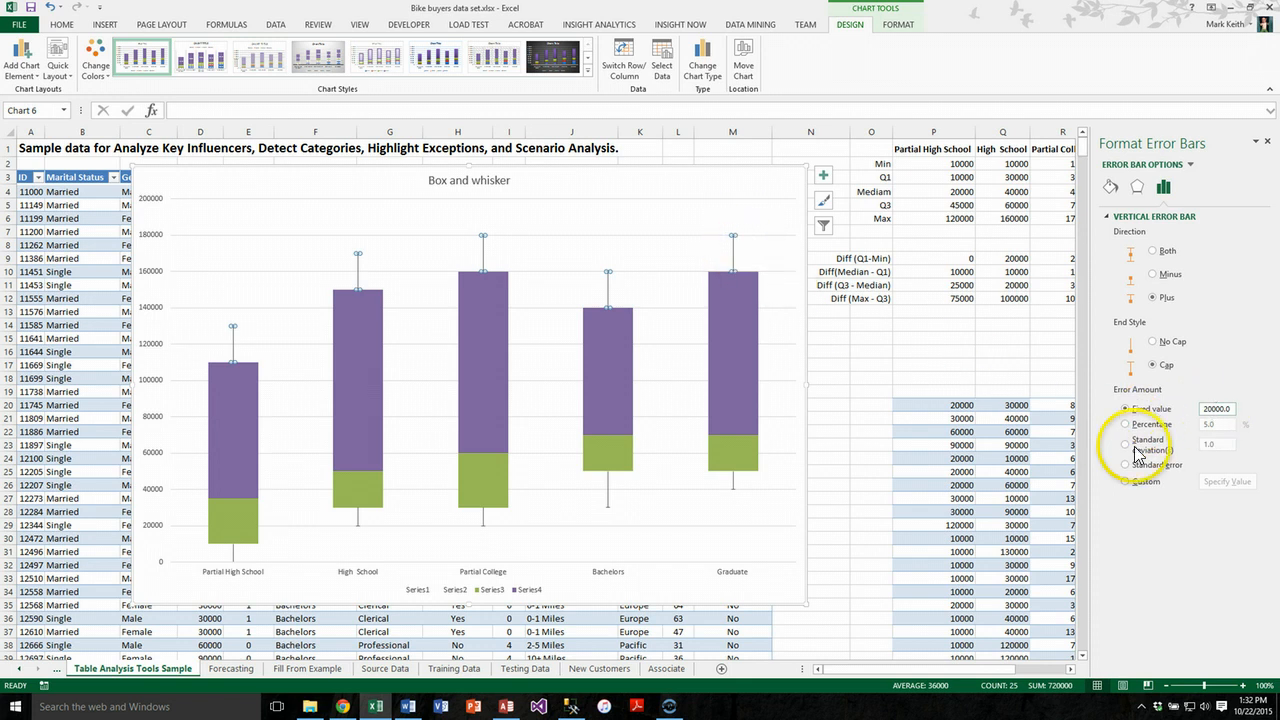
left_click(1168, 424)
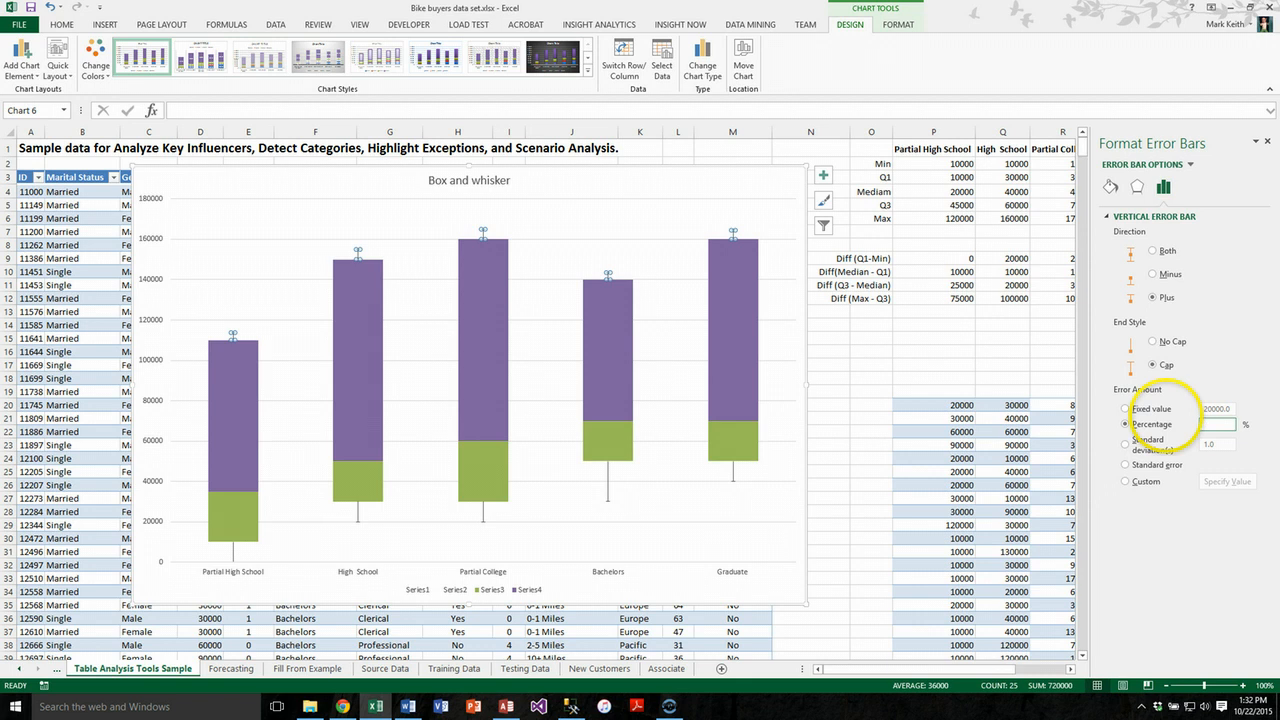
type("100")
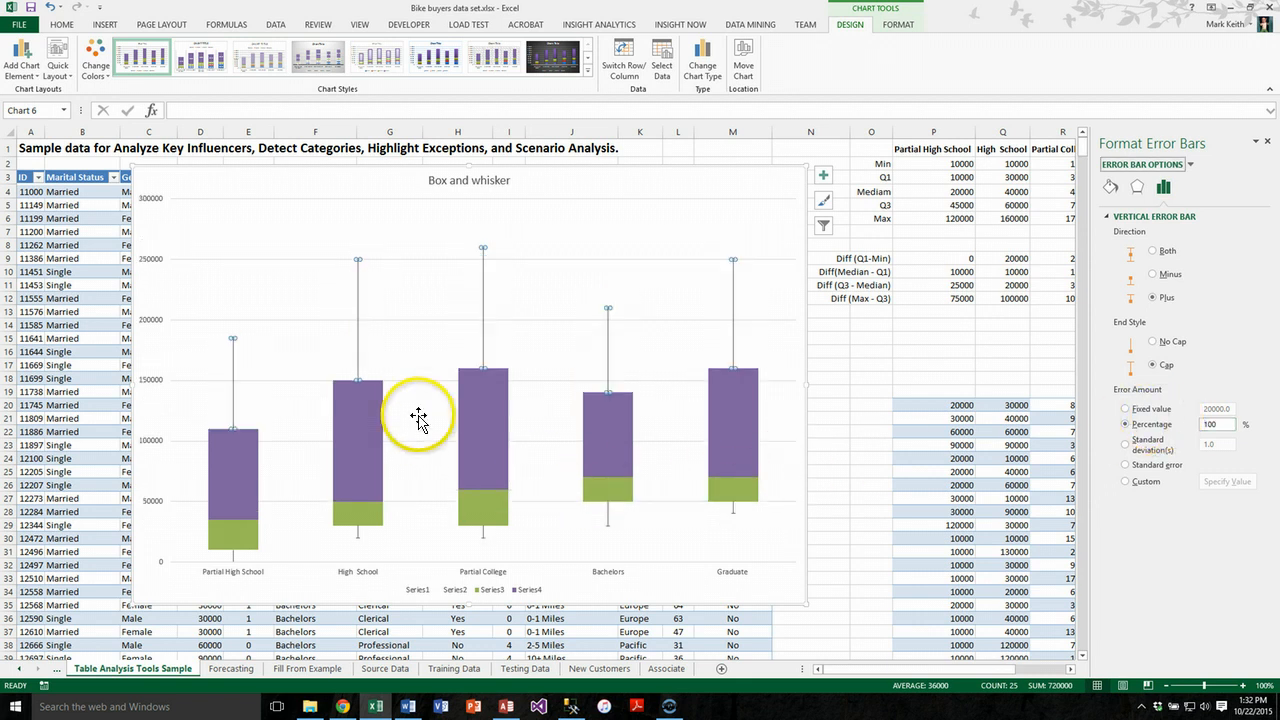
left_click(562, 292)
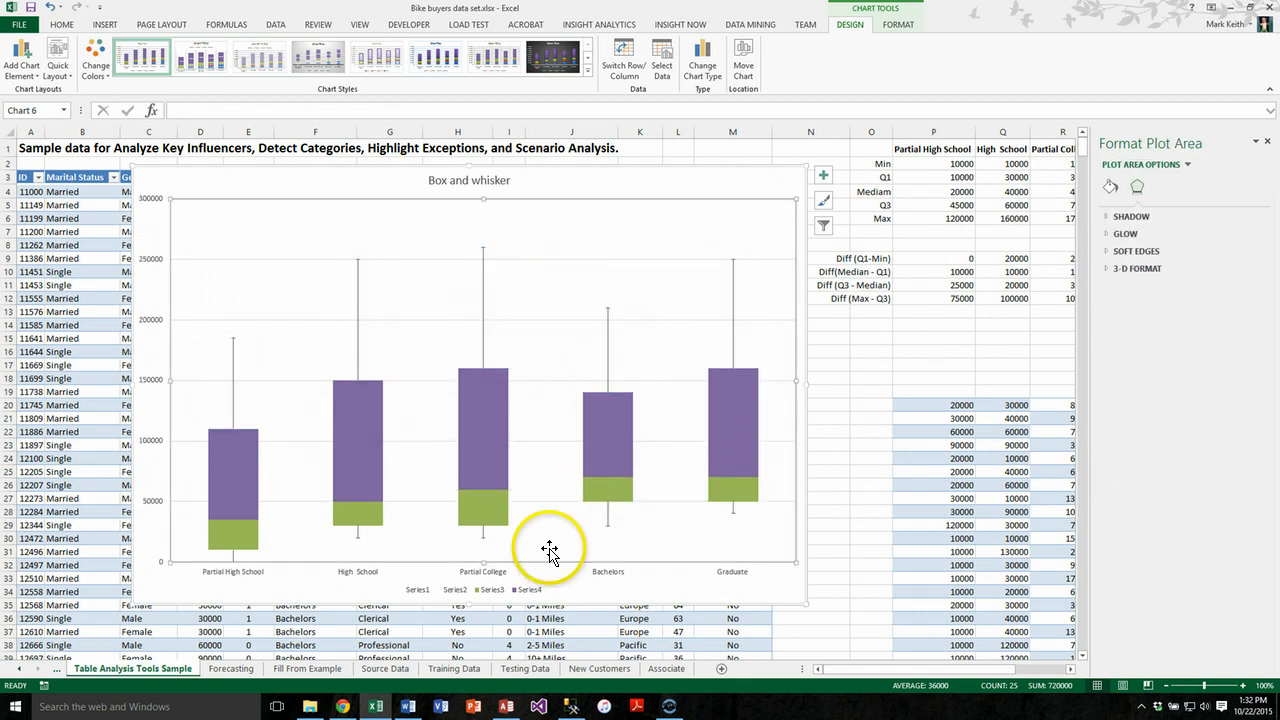
Step: Move the box-and-whisker chart over to column A and enlarge it to reach about column N and row 35
left_click(252, 496)
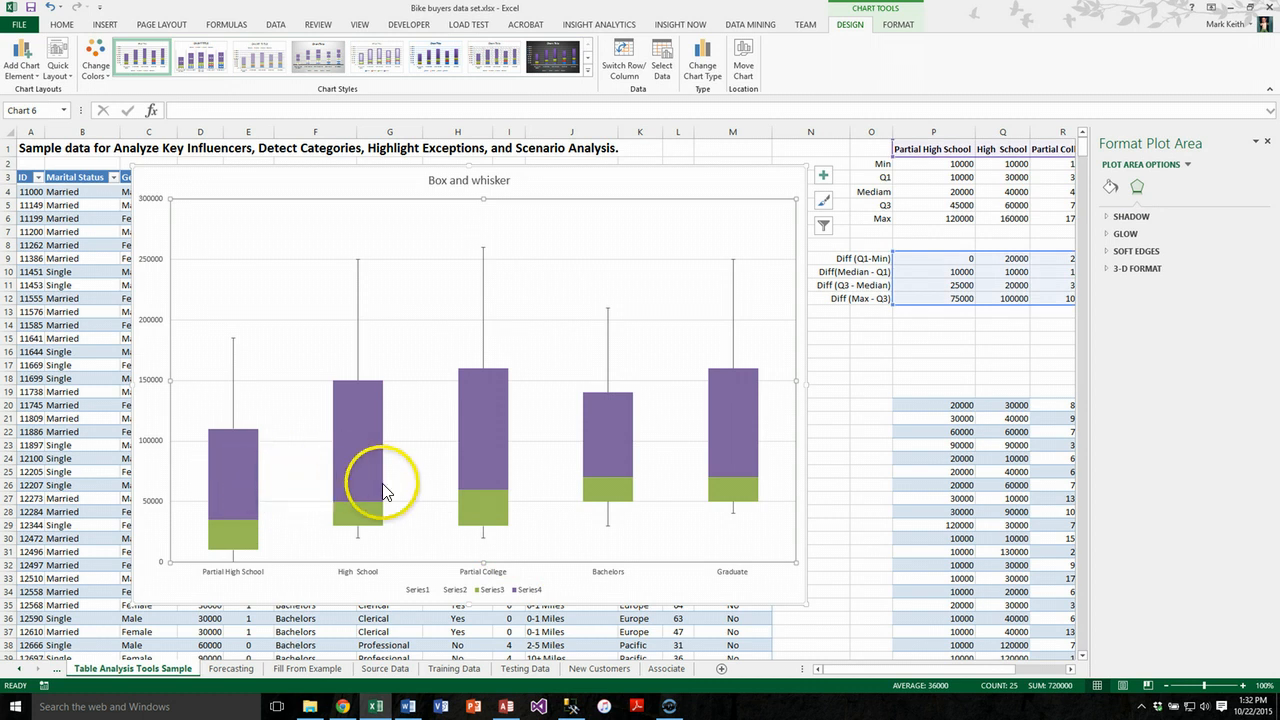
left_click_drag(309, 167, 209, 149)
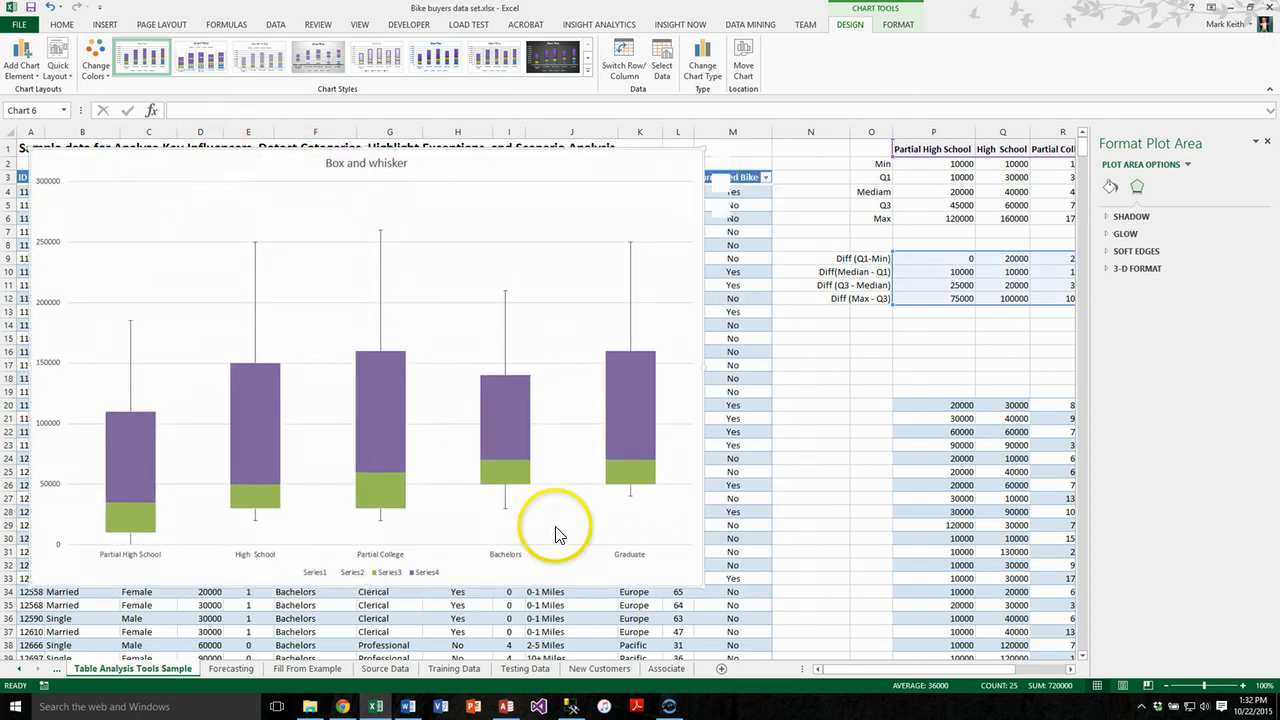
left_click_drag(704, 597, 792, 612)
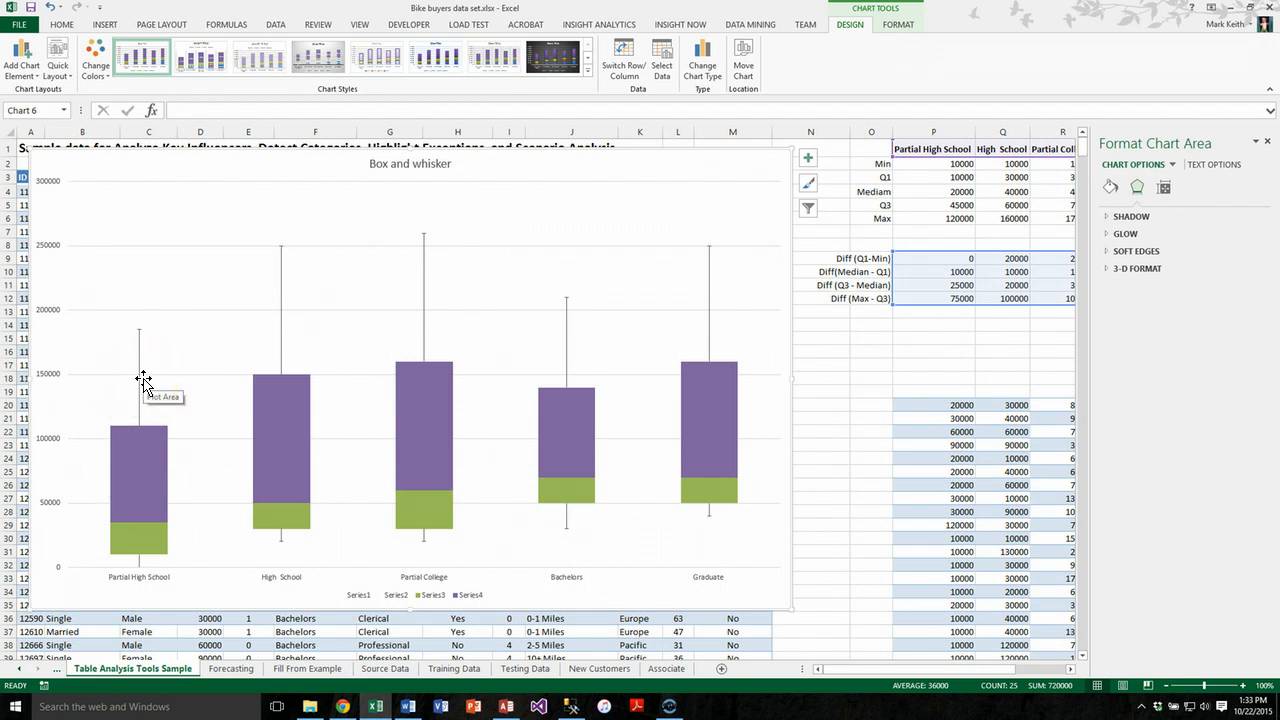
Step: Switch to Chrome to view the skewed-right distribution histogram and return to Excel to compare it with the box-and-whisker chart
left_click(553, 505)
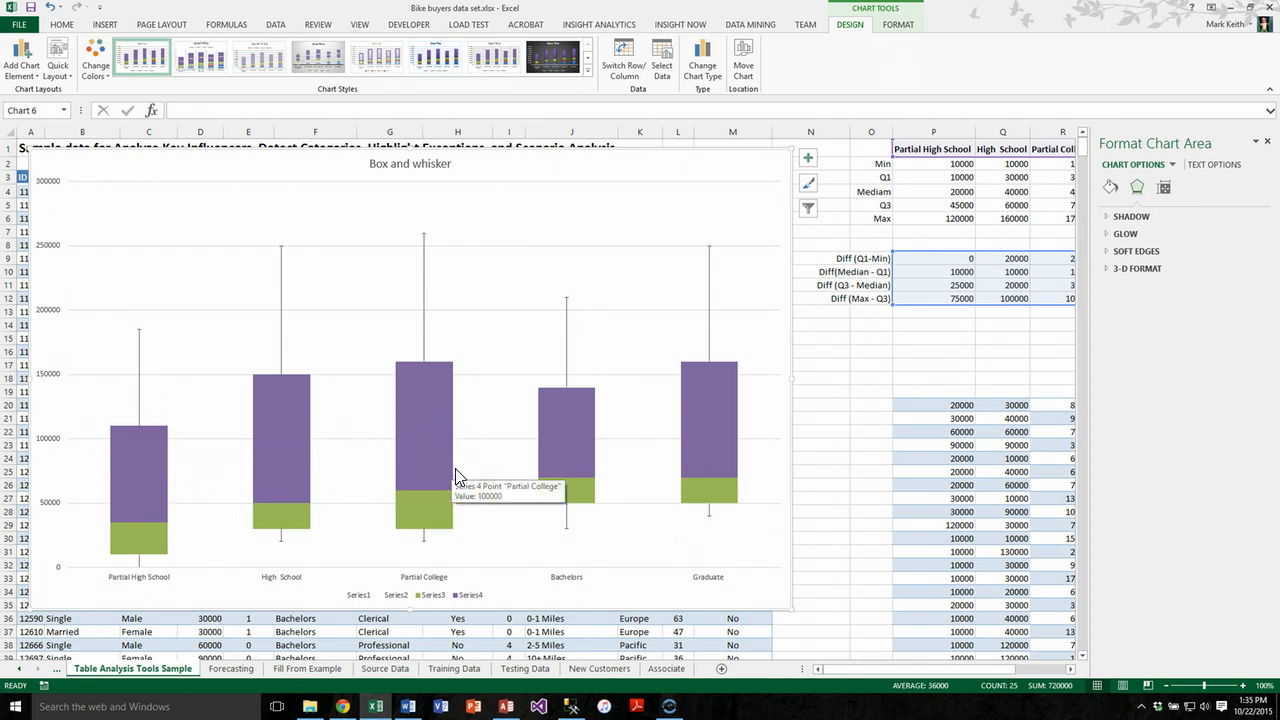
key("alt+Tab")
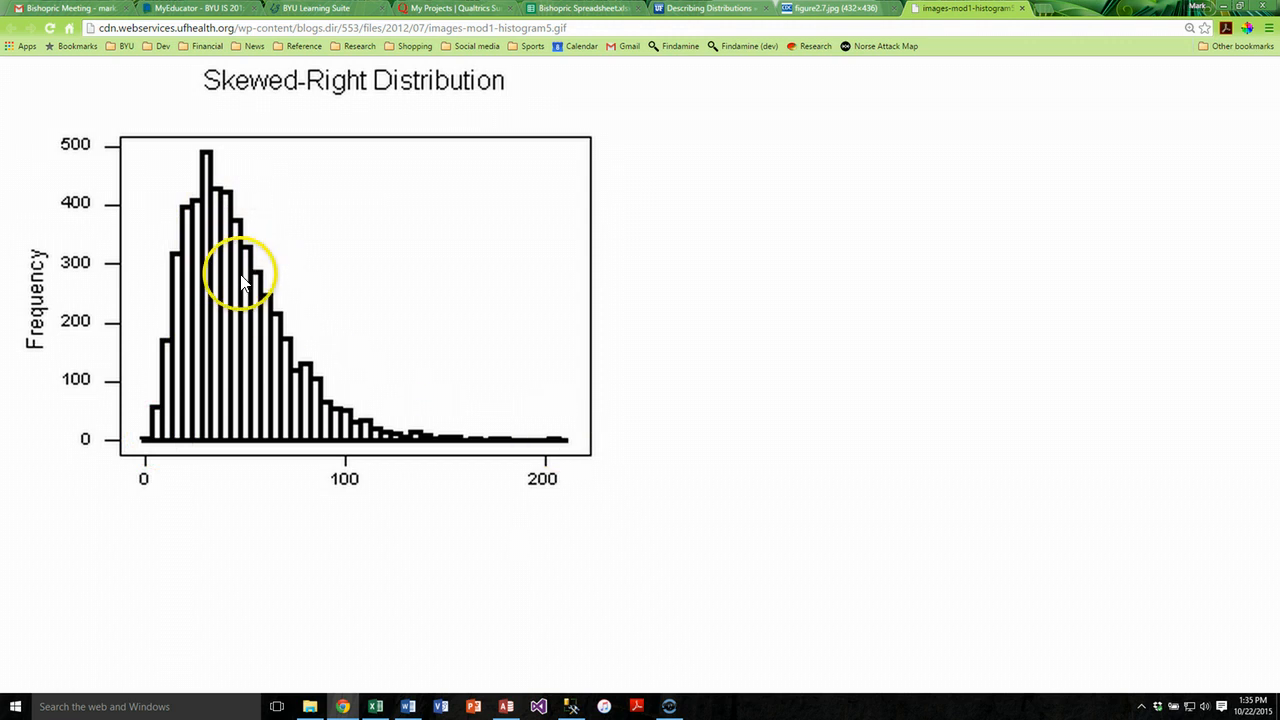
key("alt+Tab")
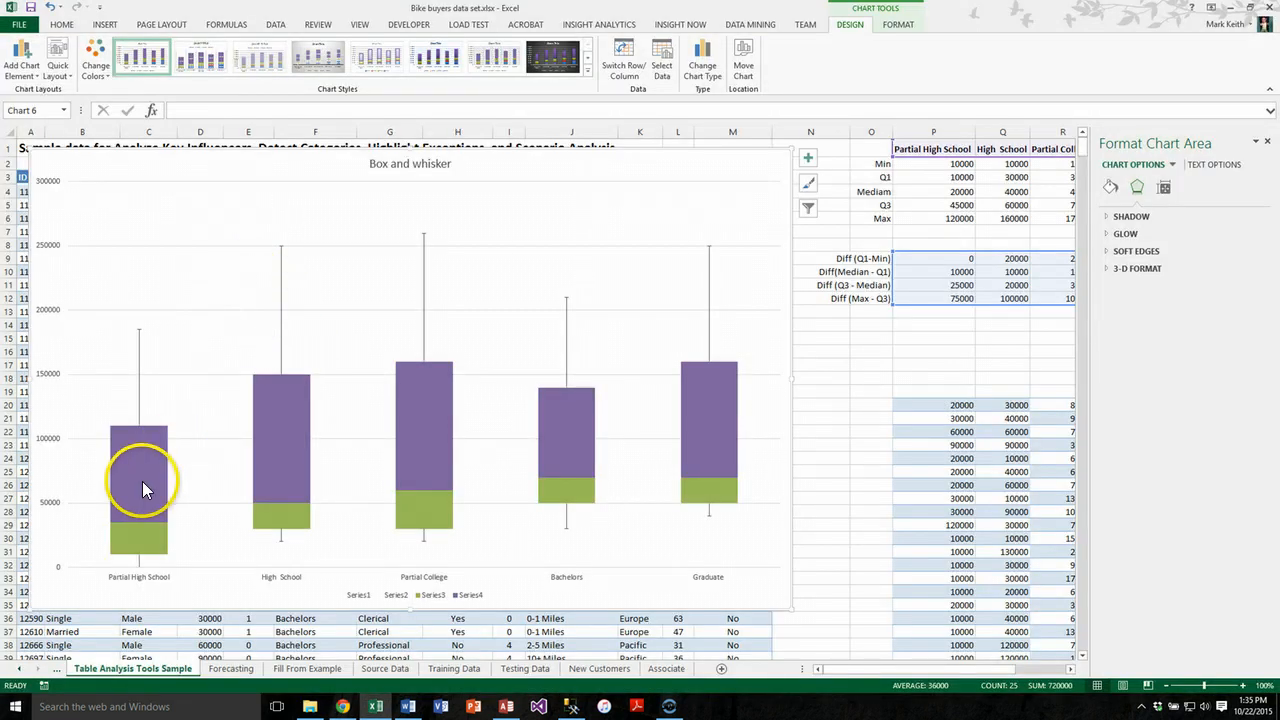
mouse_move(708, 418)
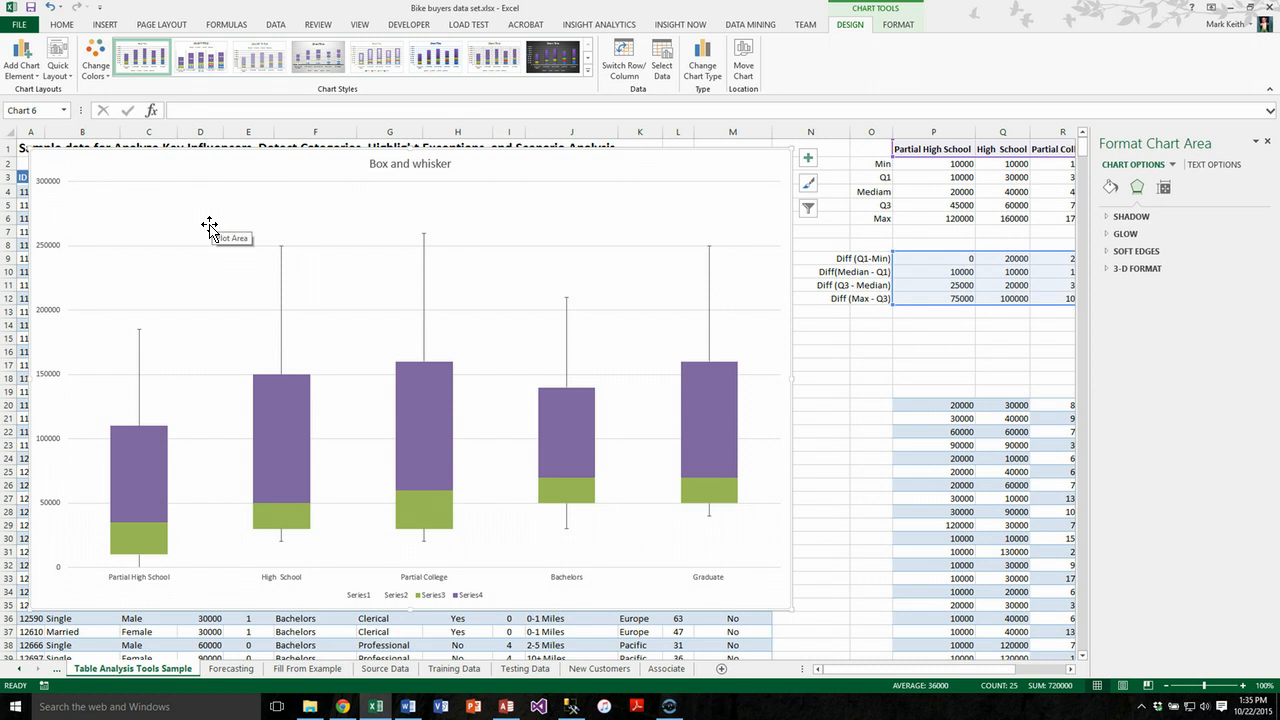
left_click(669, 706)
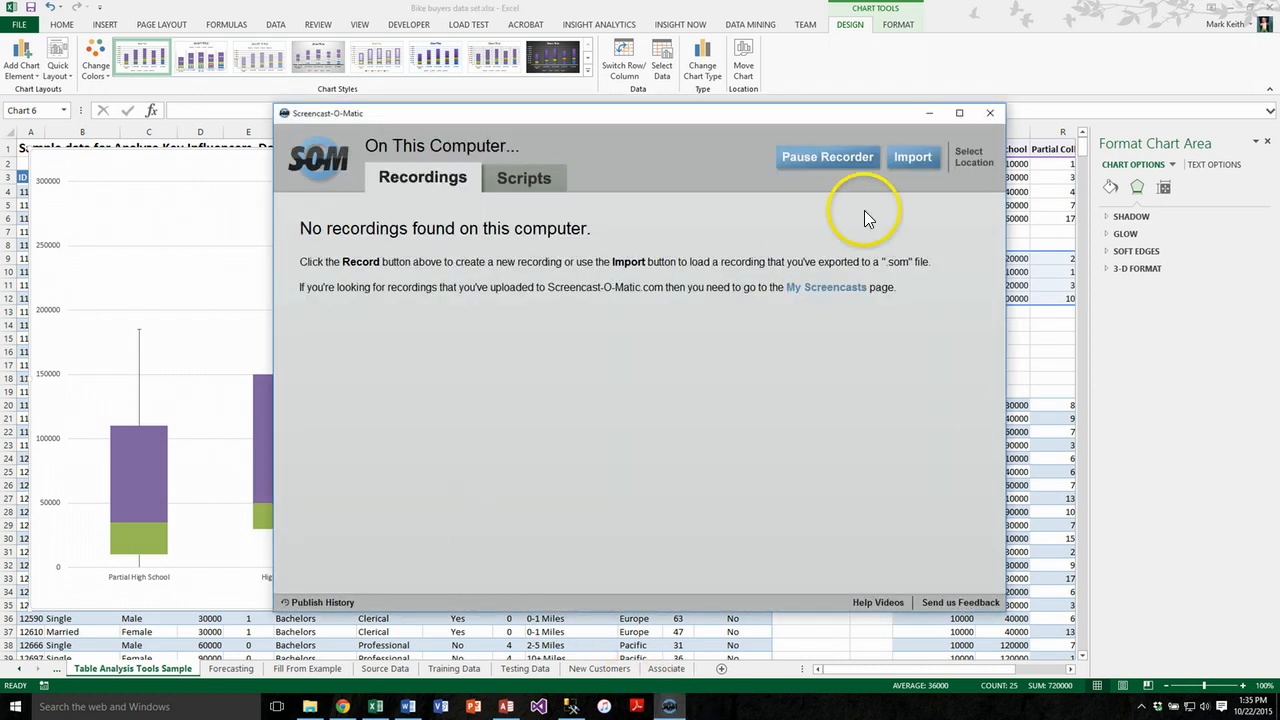